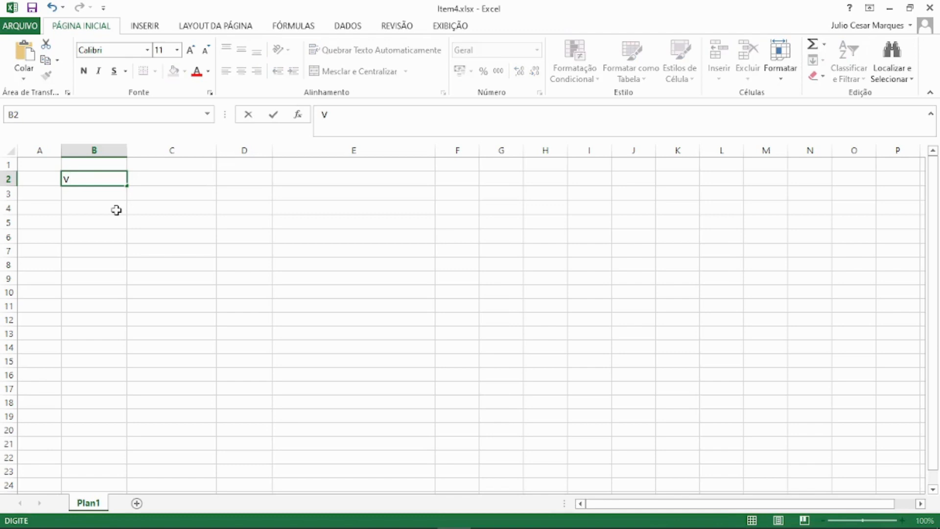
Enter the header Valores in B2, with 1000 in B3 and 2000 in B4.
text(alores)
key(Return)
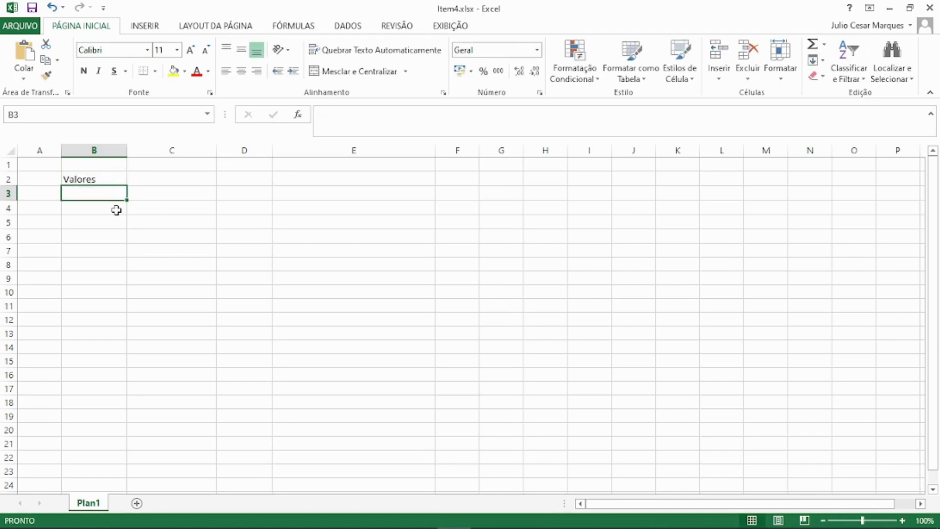
text(1000)
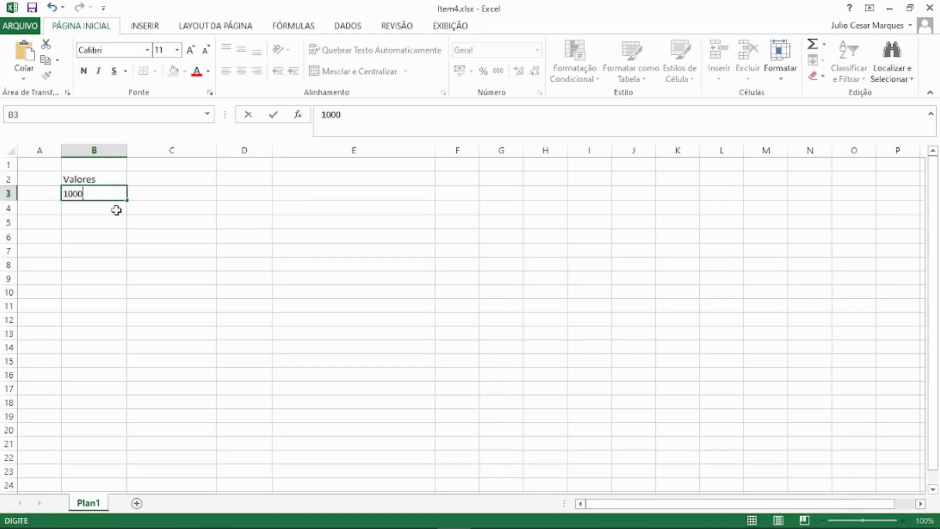
key(Return)
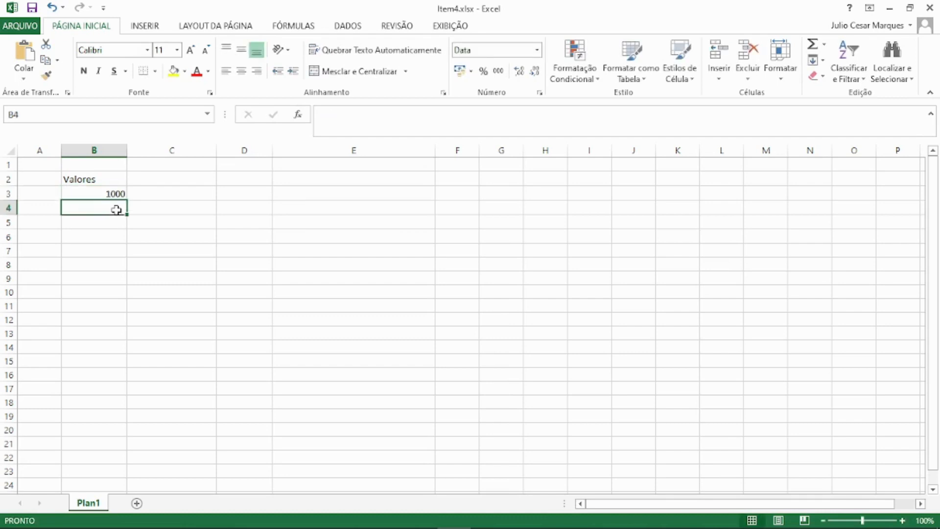
text(2000)
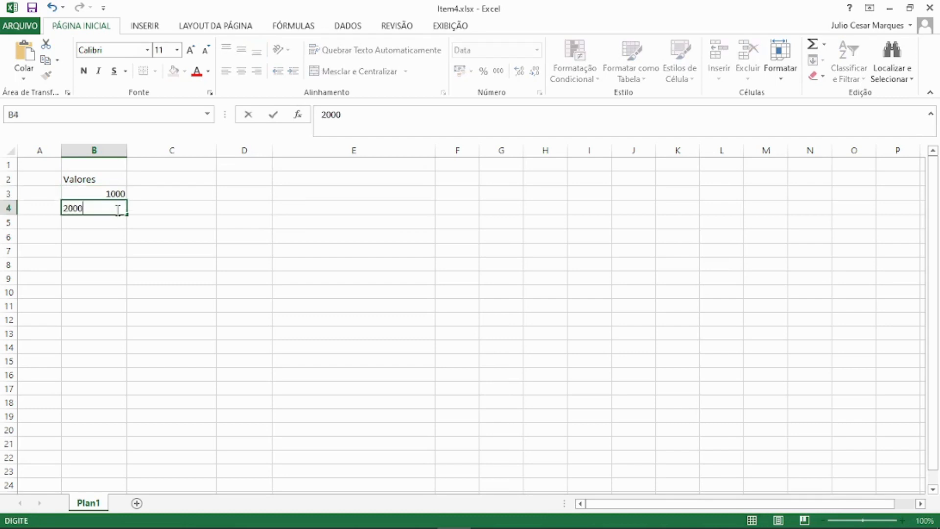
key(Return)
Change the number format of cell B4 to the Geral category.
click(118, 209)
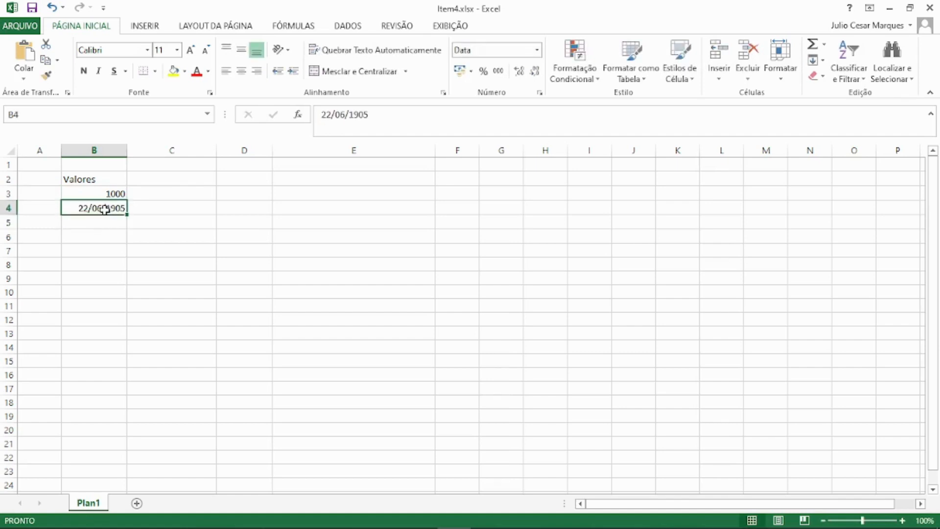
right_click(105, 209)
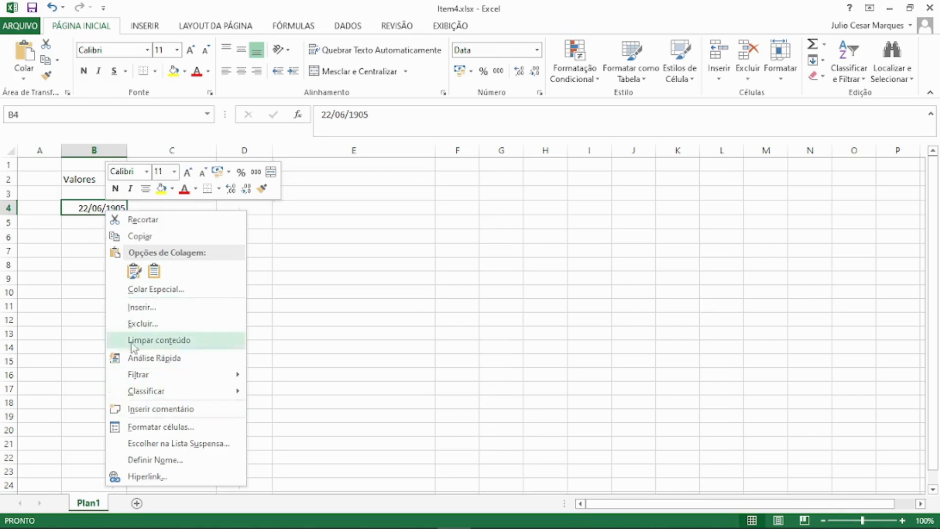
click(142, 429)
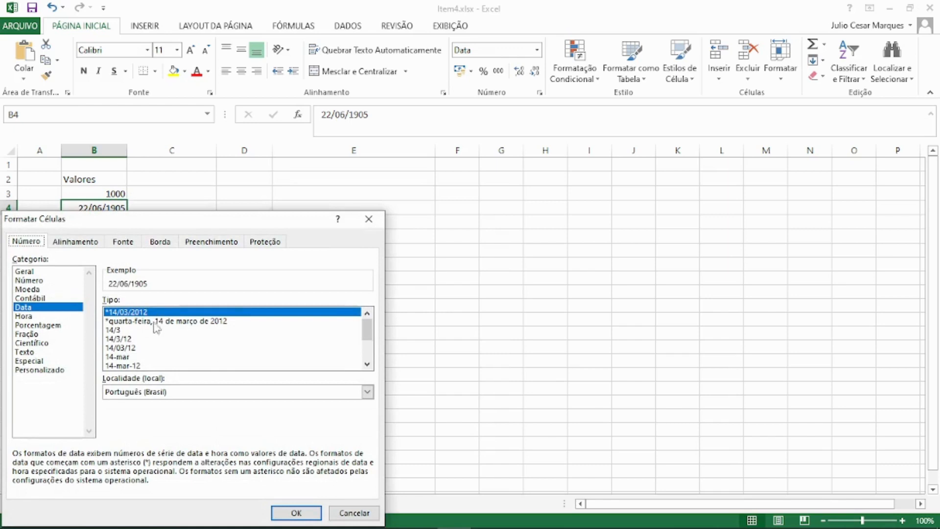
click(40, 275)
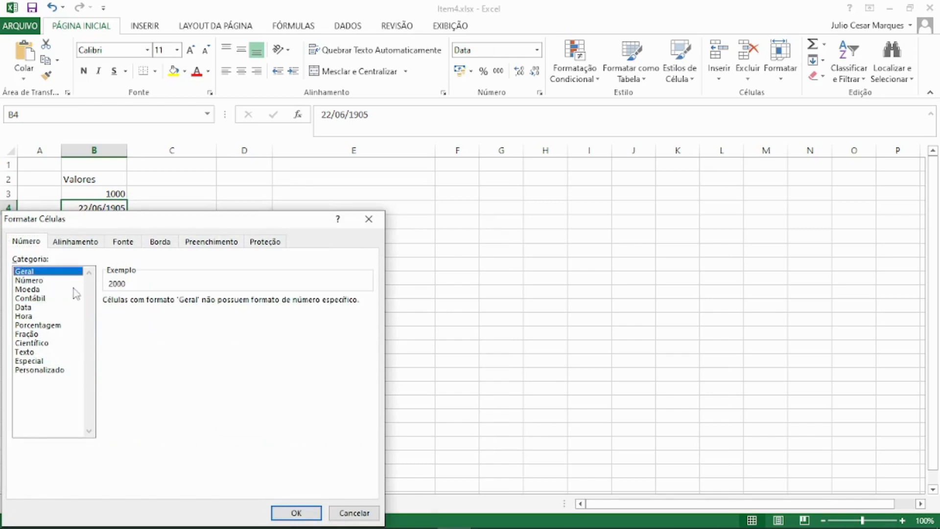
click(30, 281)
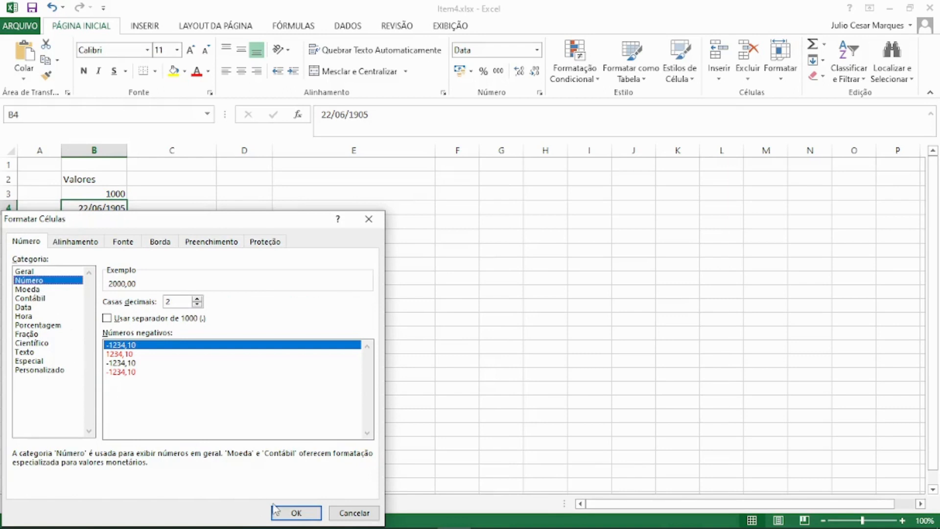
click(32, 290)
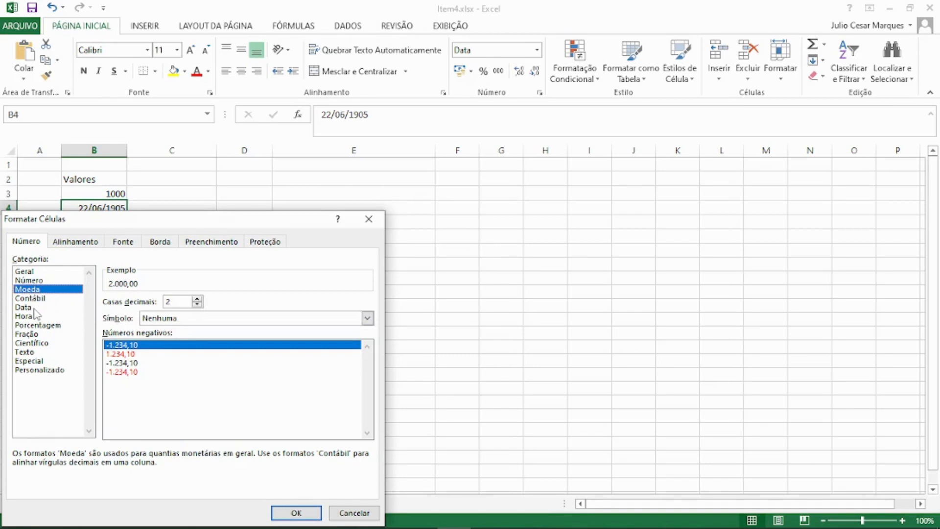
click(35, 273)
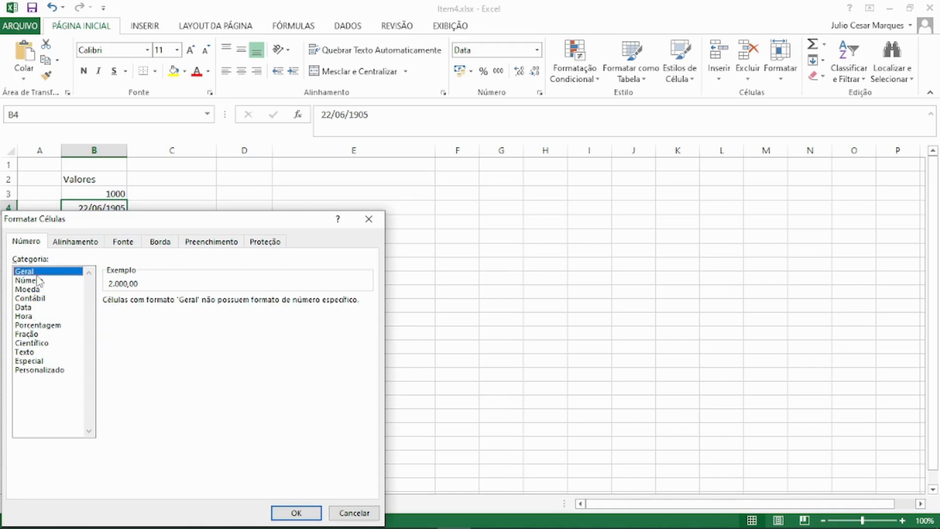
click(298, 514)
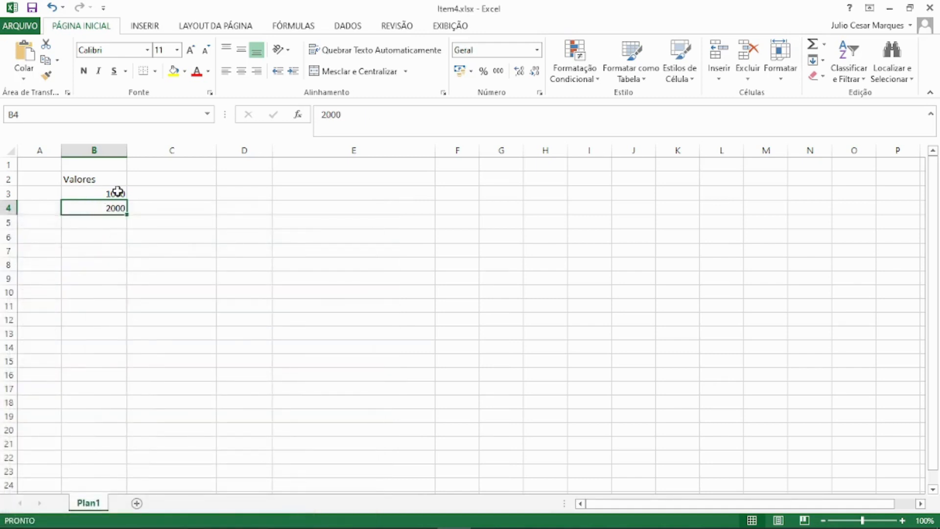
click(117, 192)
key(Down)
click(118, 192)
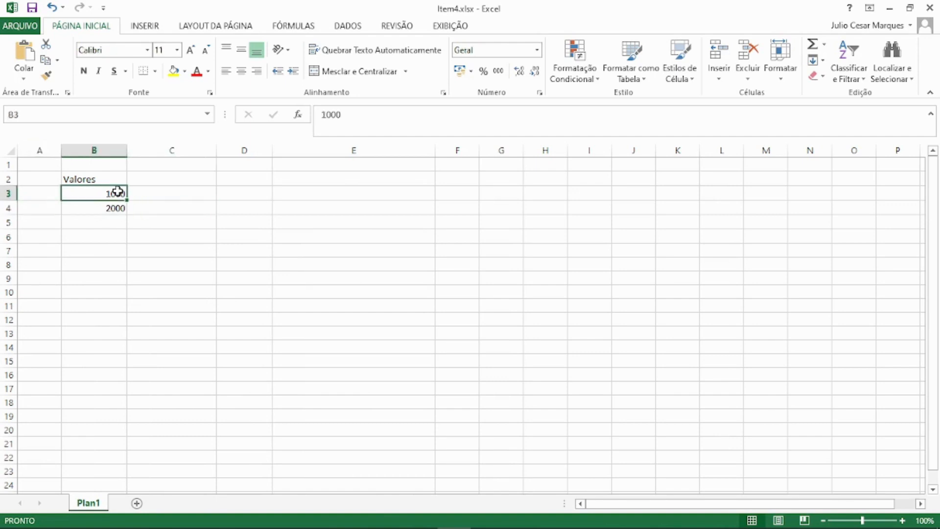
click(146, 207)
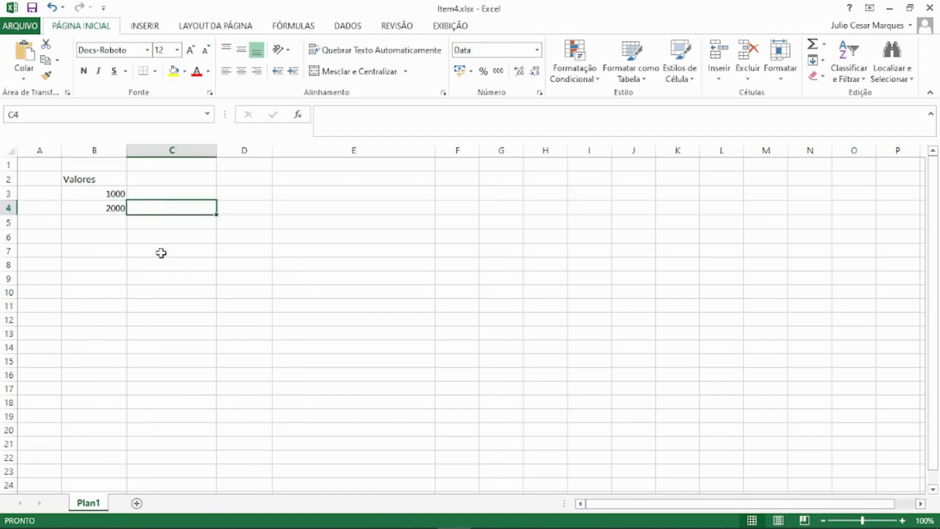
click(115, 223)
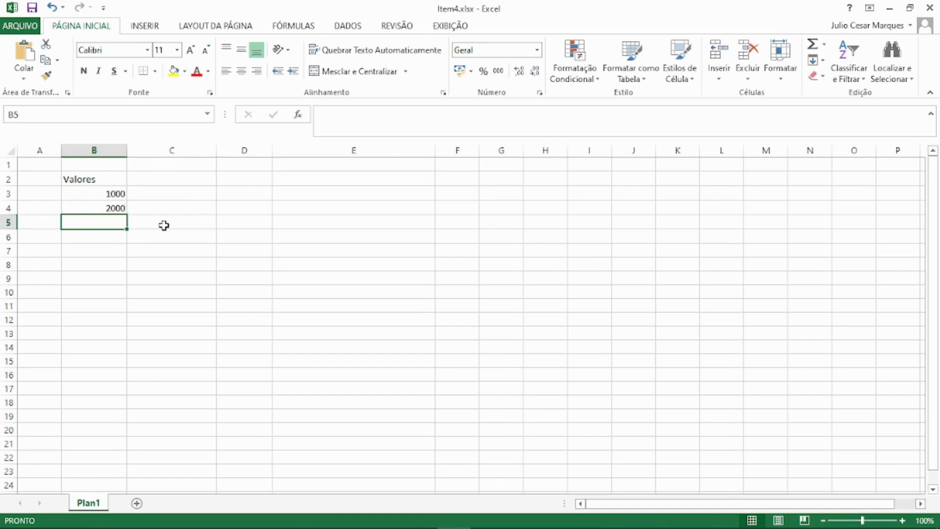
Enter the label Total in cell A5.
click(49, 222)
text(Total)
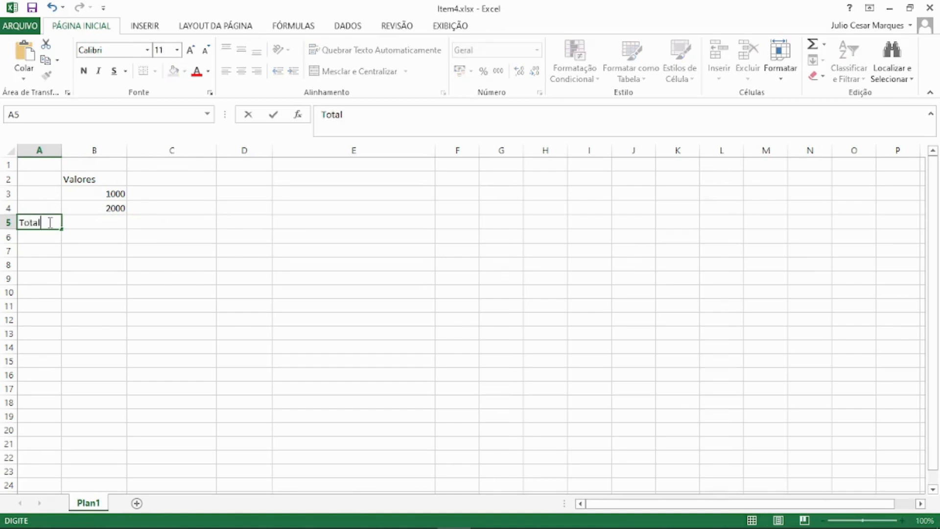
key(Tab)
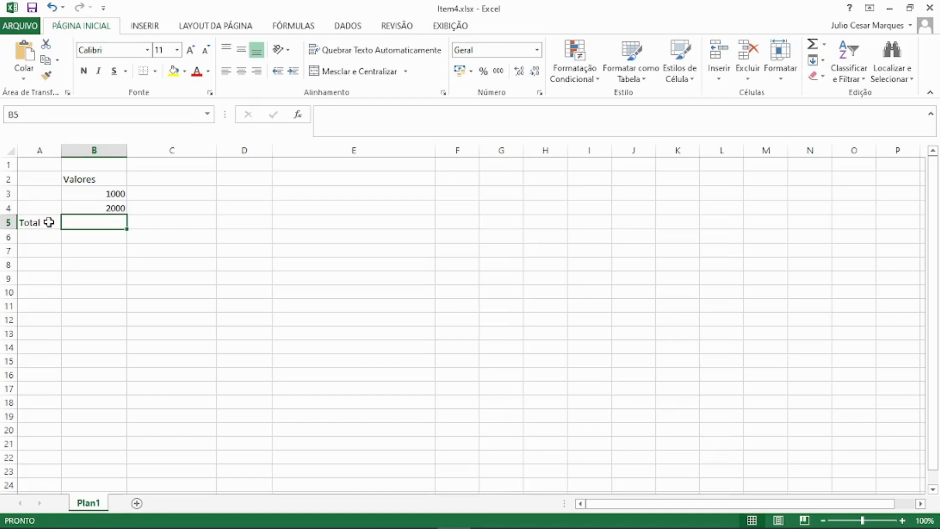
Enter the formula =B3+B4 in cell B5 to add the two values.
text(=)
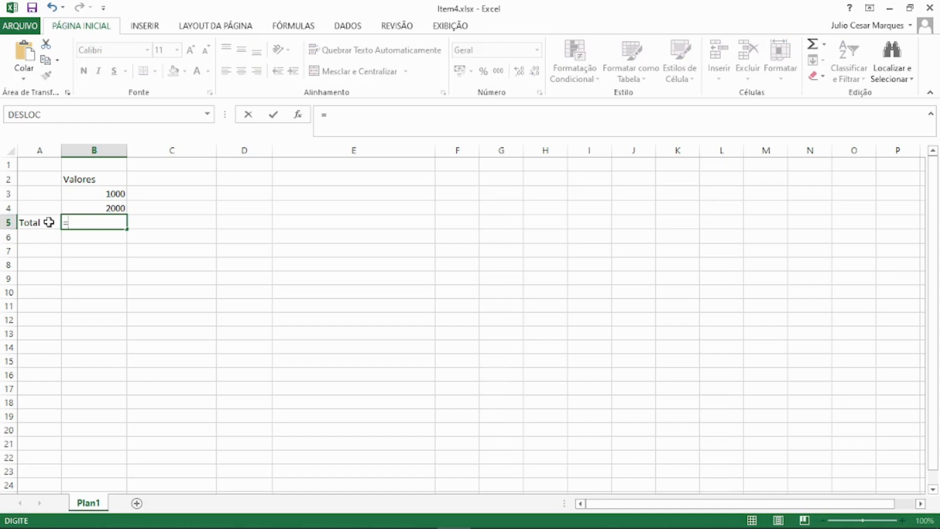
click(111, 193)
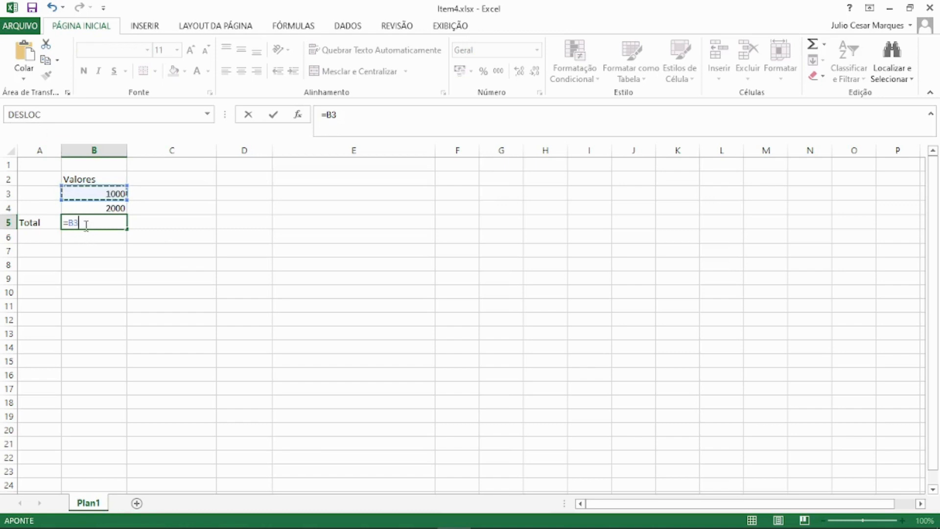
text(+)
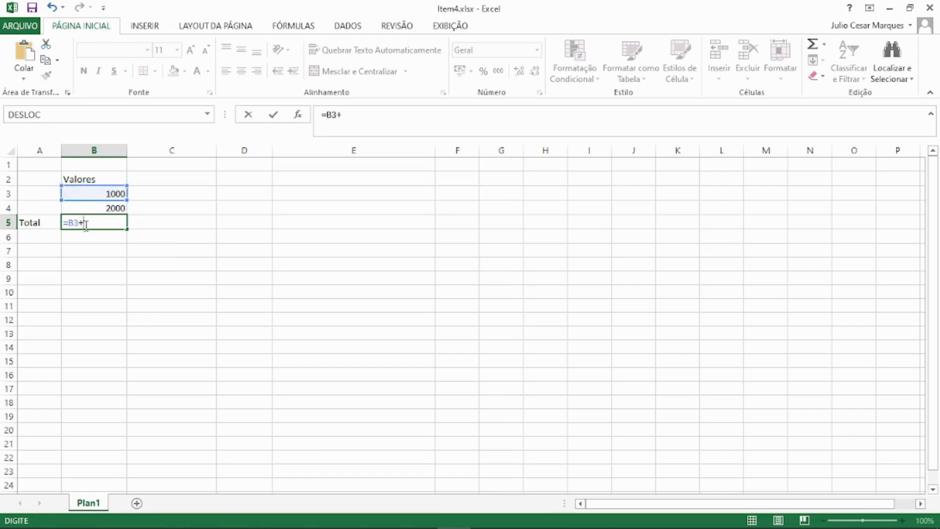
click(108, 208)
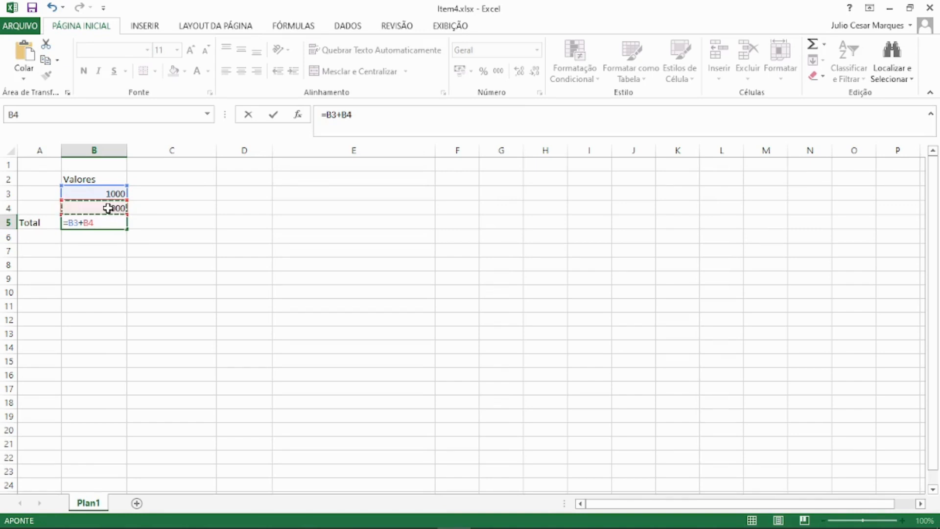
key(Return)
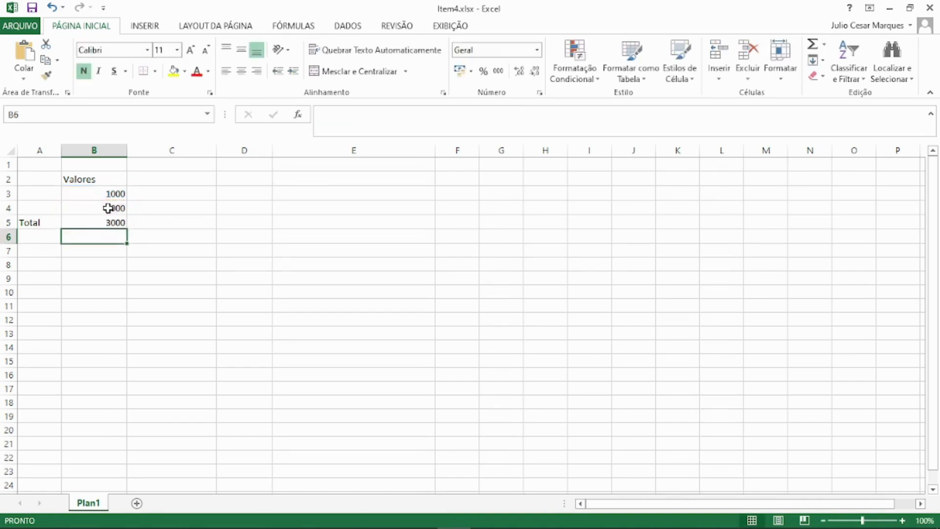
Remove the cell references from the B5 formula, leaving only the equals sign, and open the Insert Function dialog.
click(114, 221)
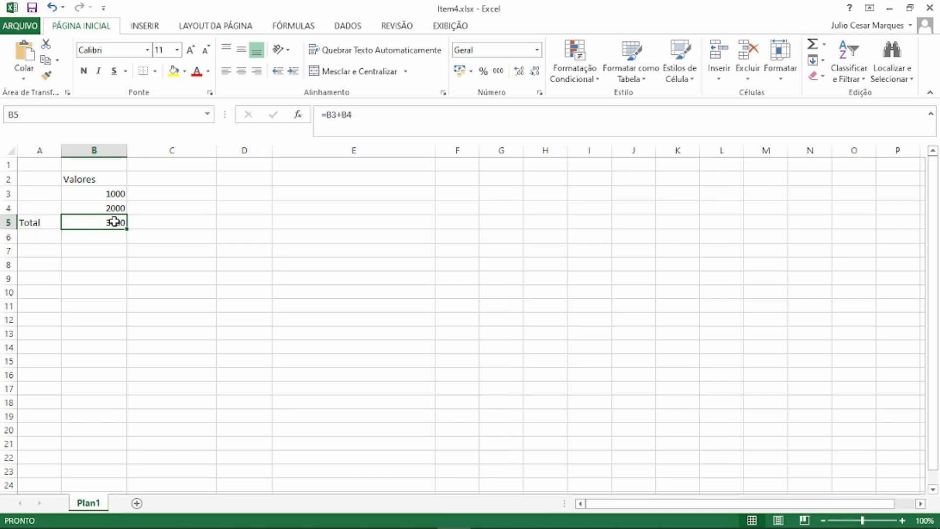
double_click(116, 222)
key(BackSpace)
key(BackSpace)
key(BackSpace)
key(BackSpace)
key(BackSpace)
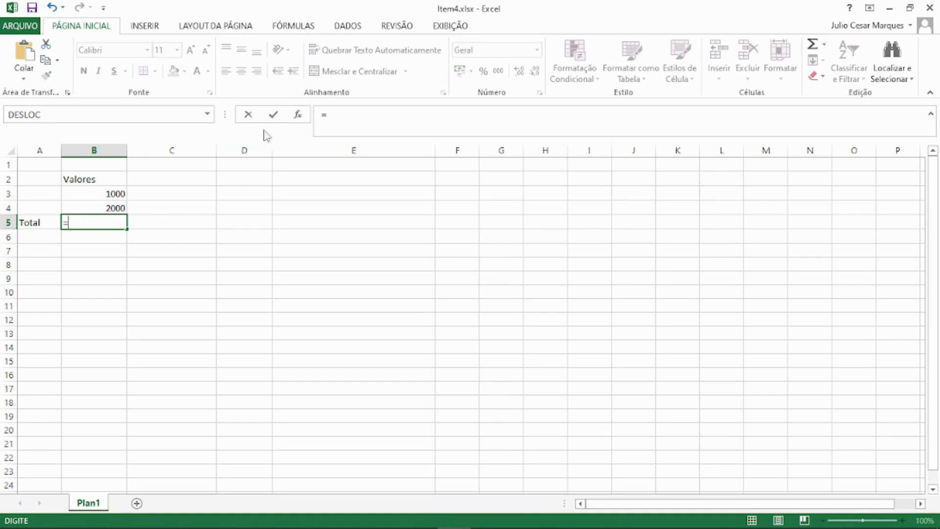
click(298, 116)
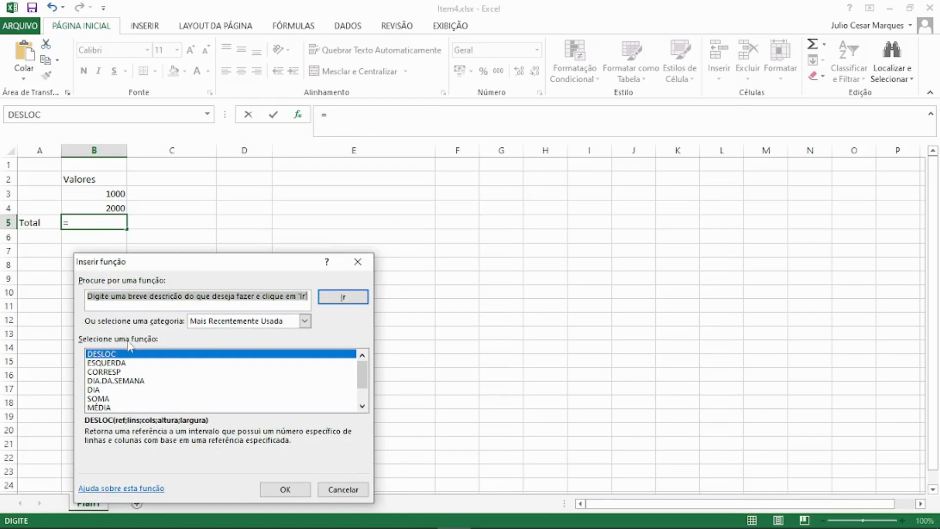
Examine the available function categories and the descriptions of SOMA and DIA among the recently used functions.
drag(362, 382, 363, 400)
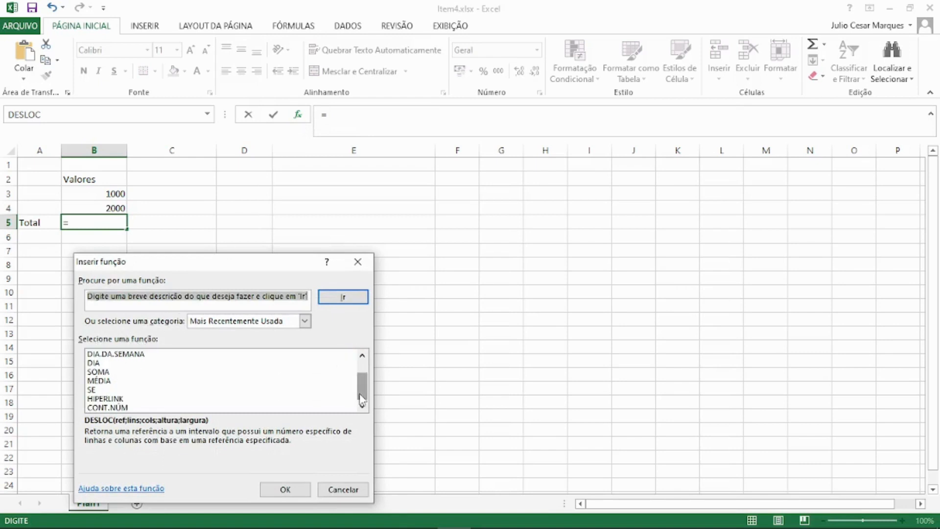
click(304, 322)
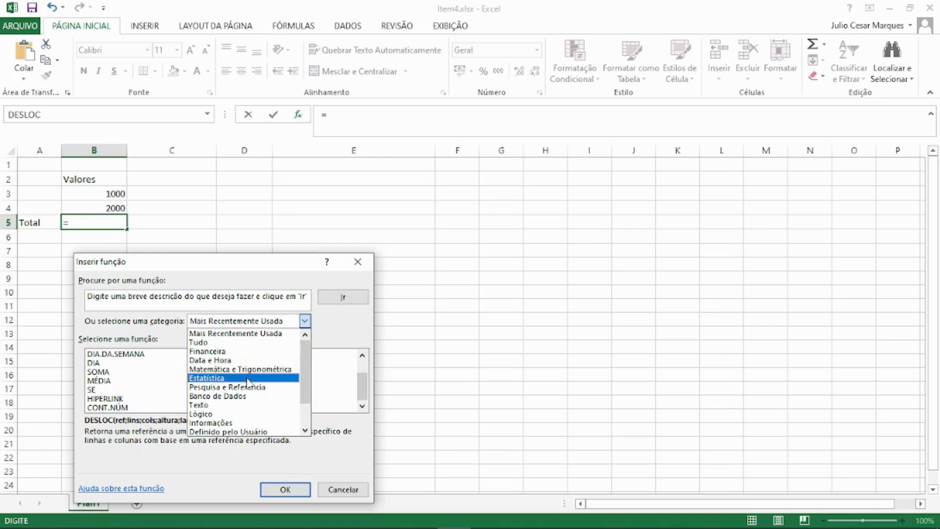
click(158, 335)
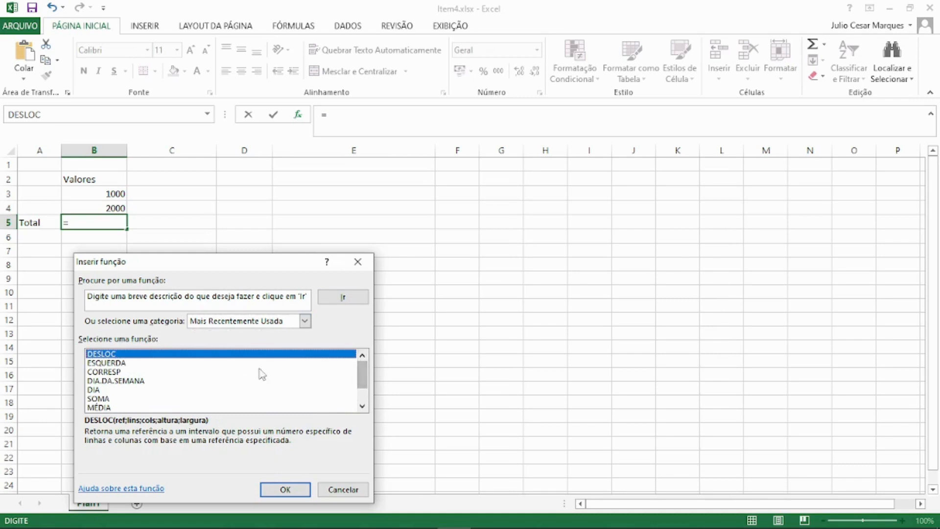
click(117, 399)
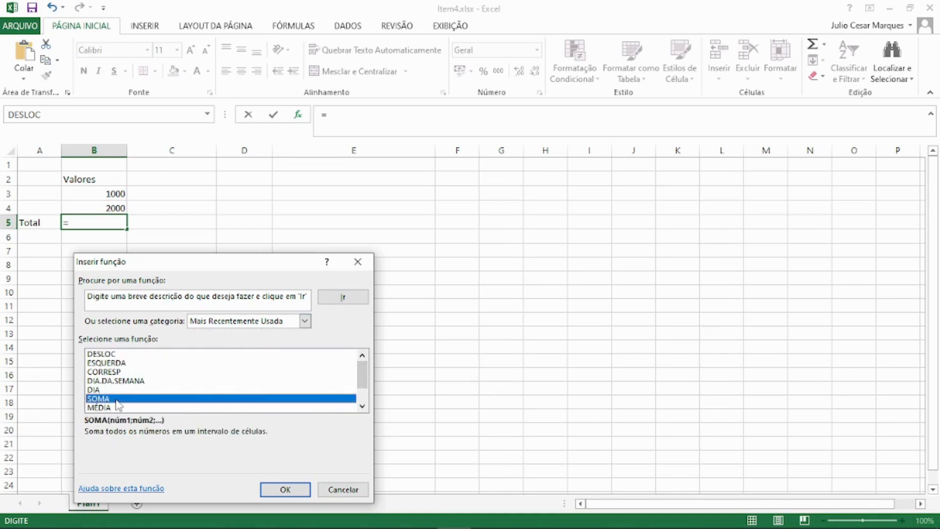
click(97, 391)
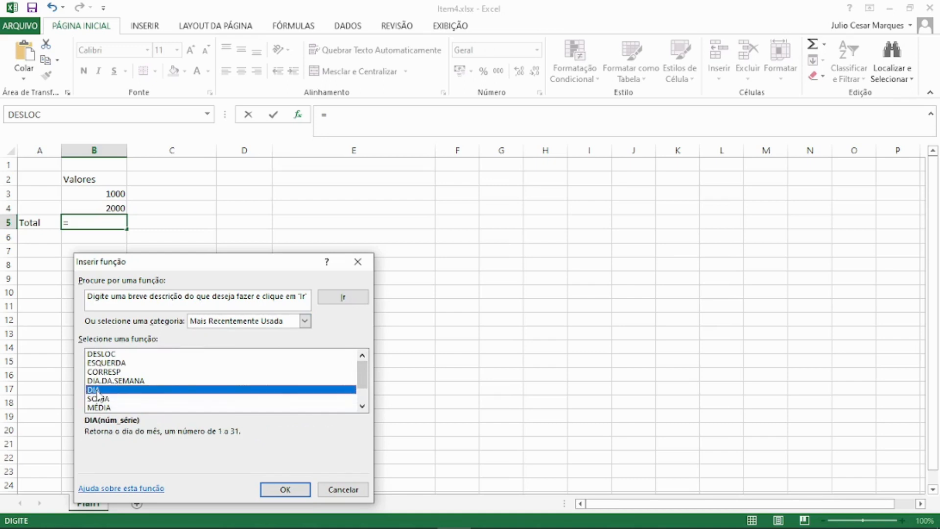
click(107, 399)
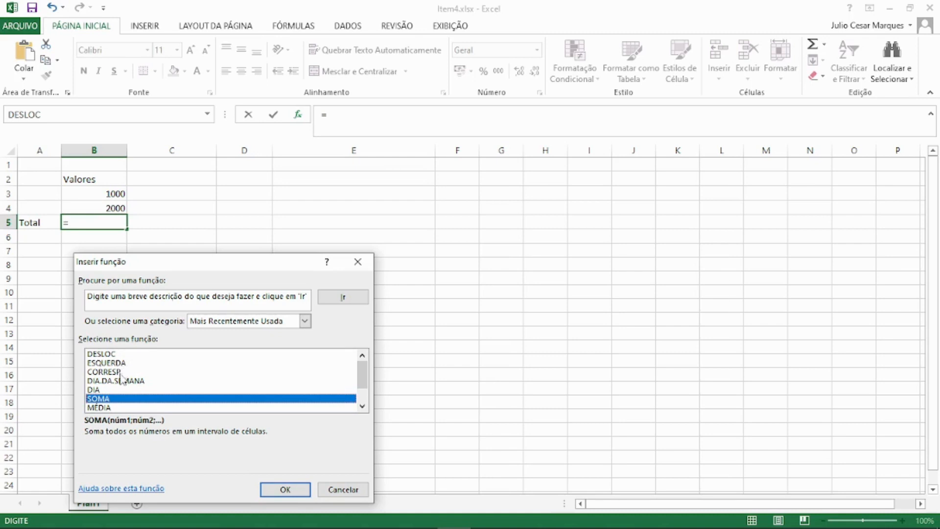
Show the functions of all categories (Tudo) and select SOMA in the list.
click(304, 321)
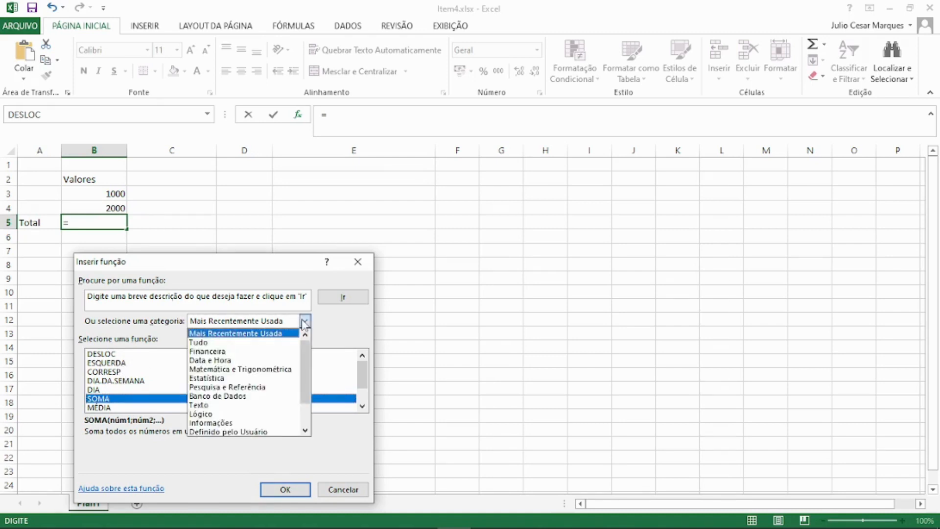
click(219, 345)
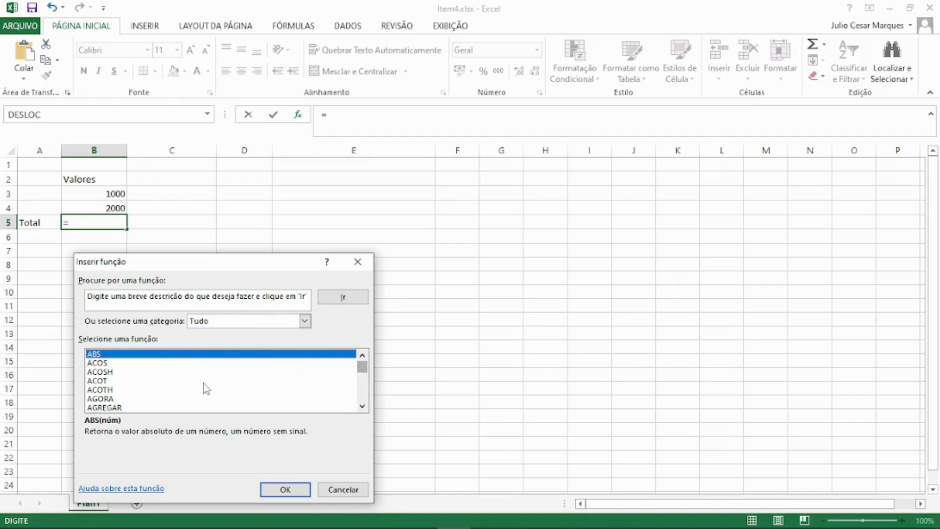
click(179, 381)
key(s)
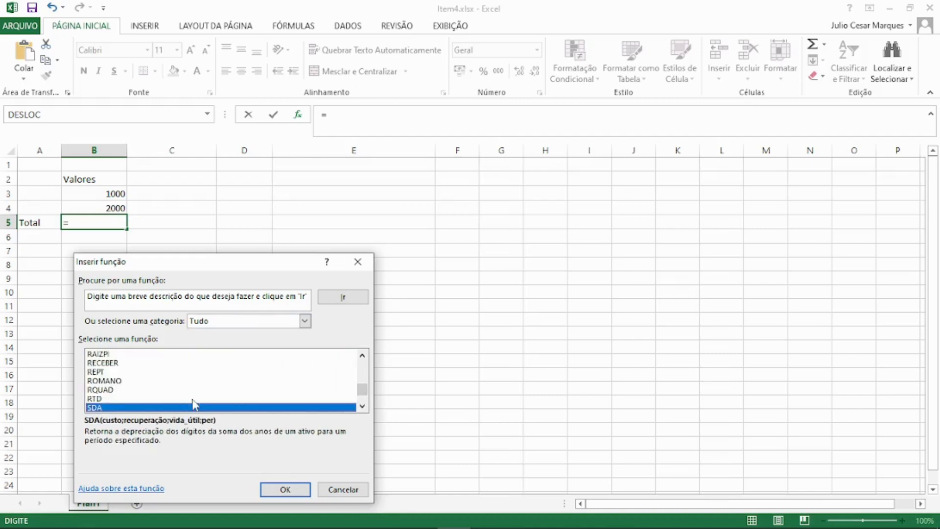
click(363, 406)
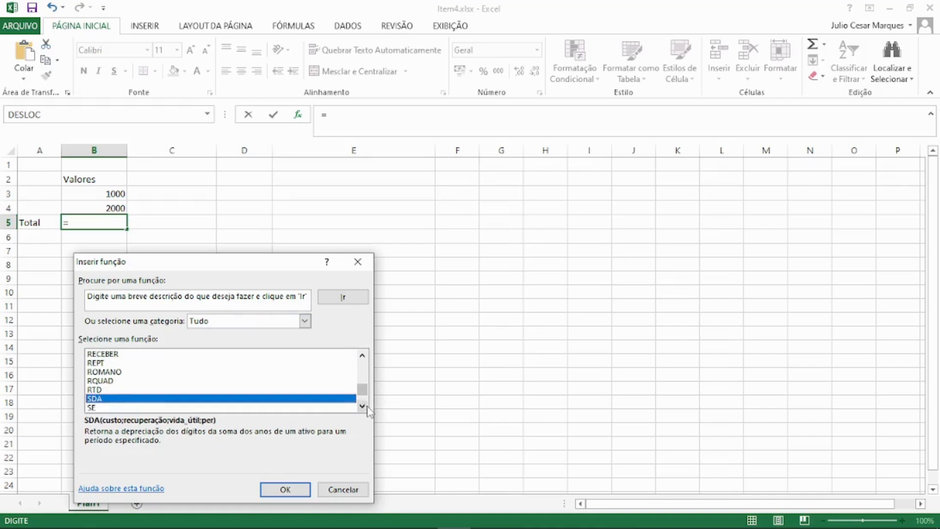
click(362, 406)
click(362, 406)
click(362, 406)
click(363, 406)
click(363, 406)
click(362, 406)
click(362, 406)
click(362, 406)
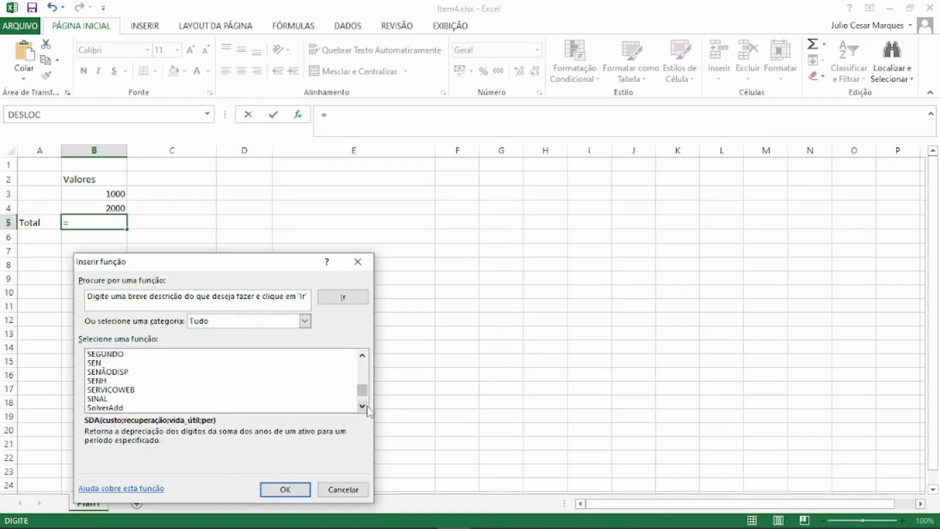
click(362, 406)
click(362, 406)
click(366, 407)
click(367, 407)
click(367, 407)
click(366, 406)
click(366, 406)
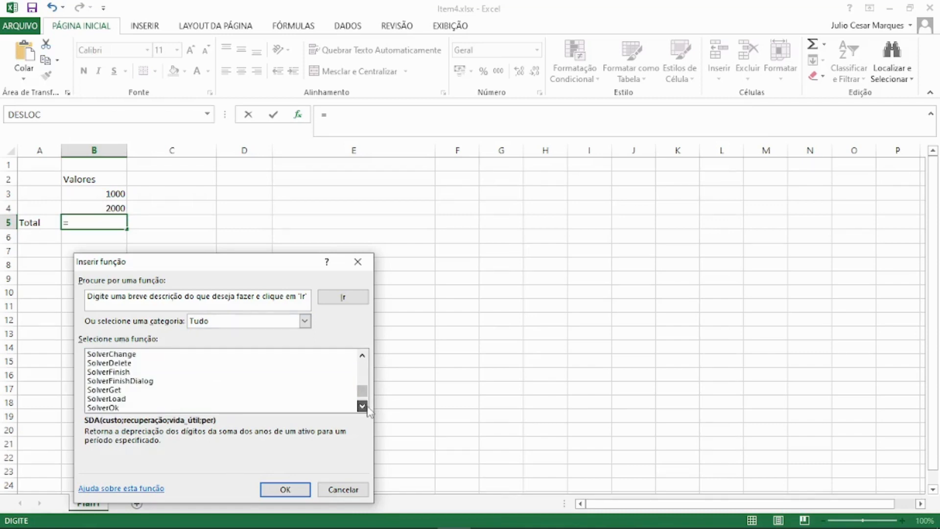
click(366, 406)
click(367, 407)
click(362, 406)
click(363, 406)
click(362, 406)
click(363, 406)
click(363, 406)
click(363, 406)
click(362, 406)
click(362, 406)
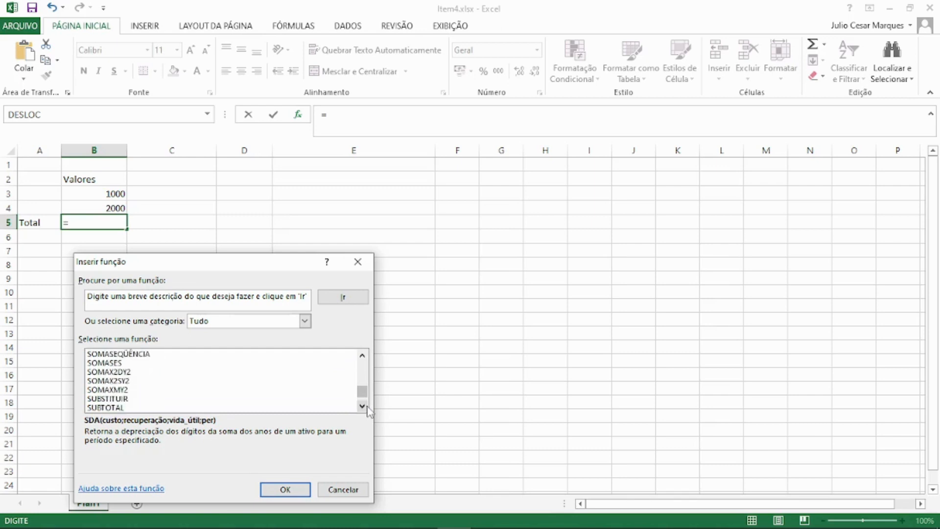
click(364, 356)
click(364, 357)
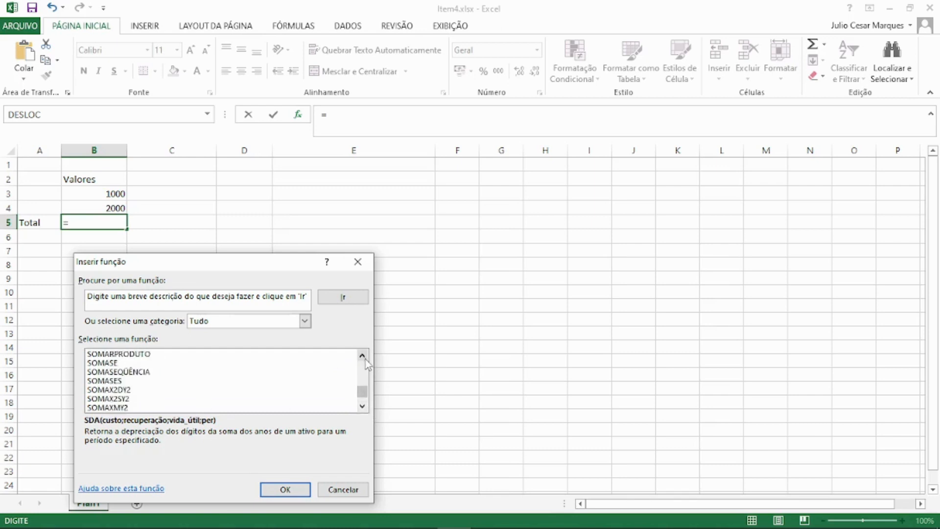
click(364, 356)
click(364, 357)
click(366, 359)
click(365, 360)
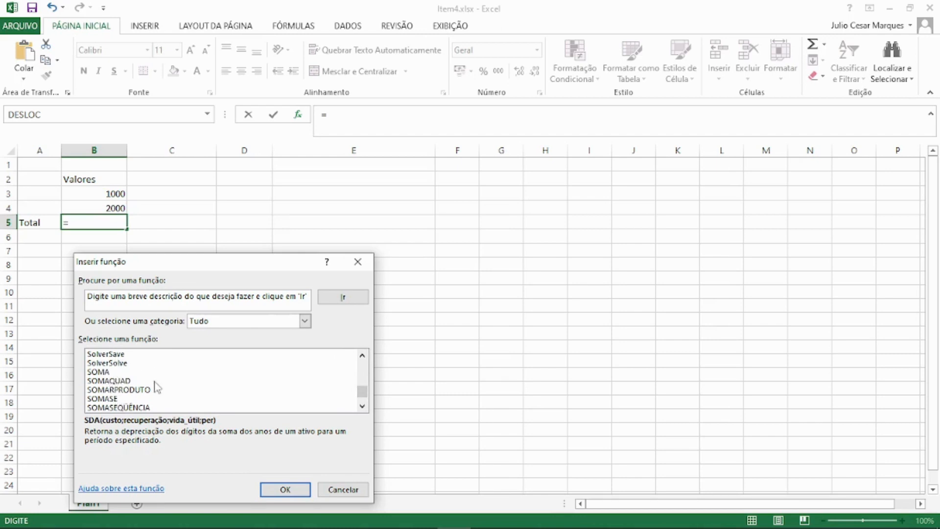
click(114, 375)
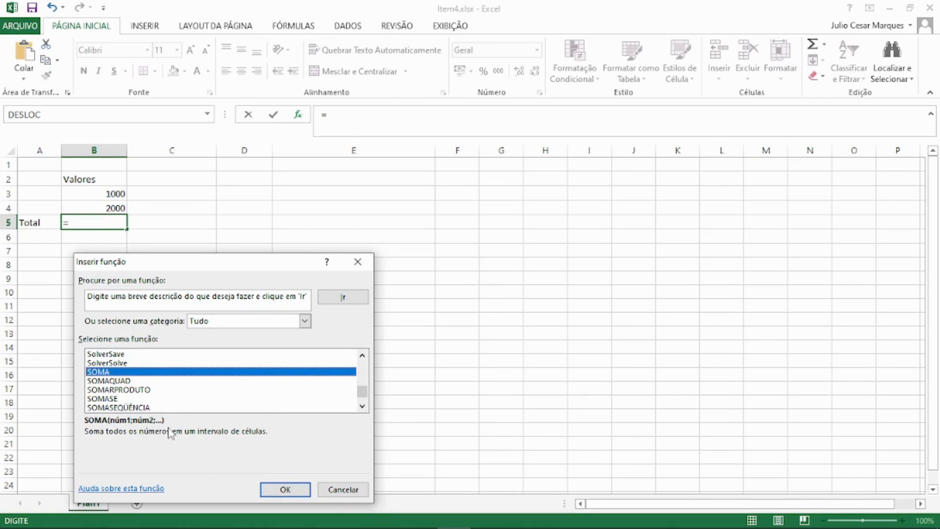
Check the description of SOMAQUAD and insert the SOMA function into cell B5.
key(Down)
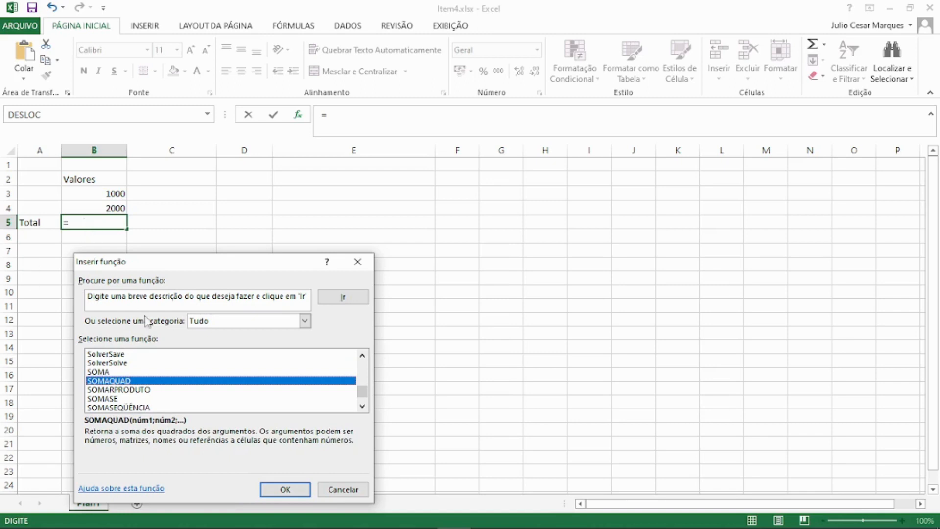
click(109, 373)
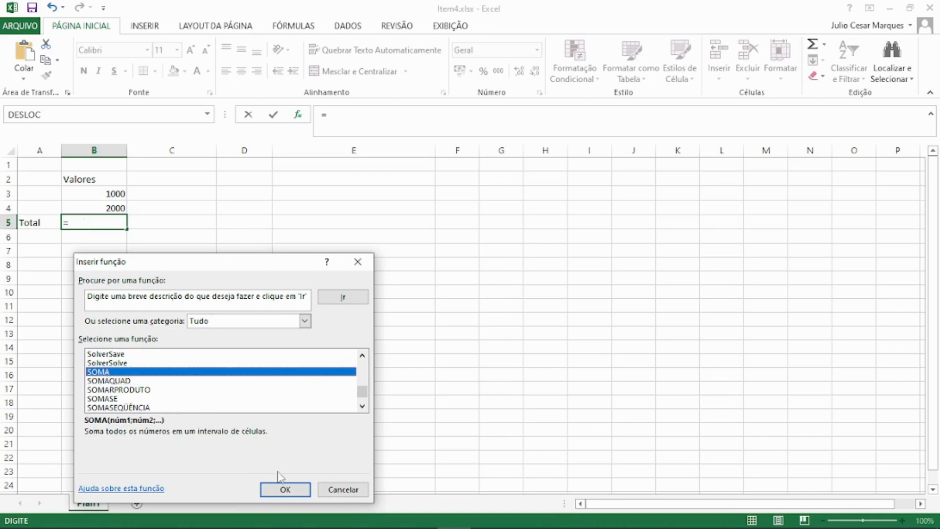
click(279, 490)
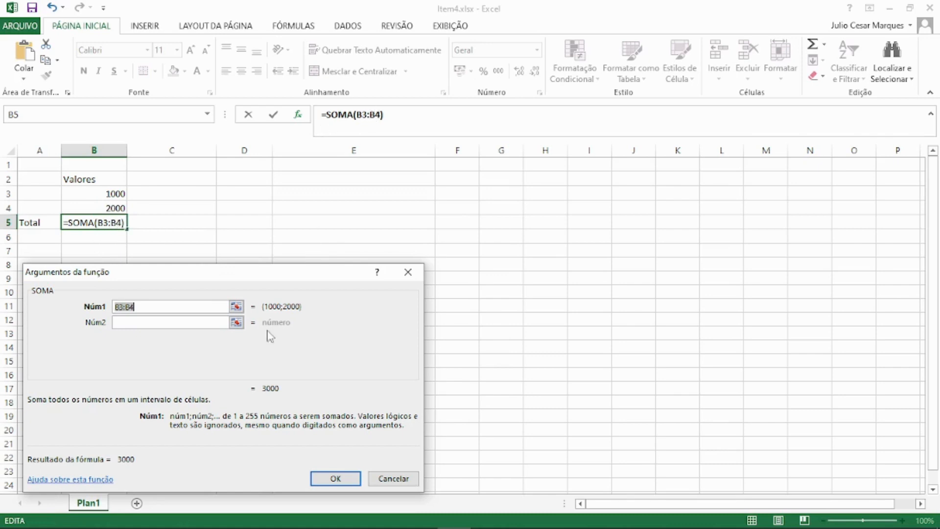
Replace the colon in the B5 formula with a semicolon to make it =SOMA(B3;B4).
click(373, 116)
key(BackSpace)
text(;)
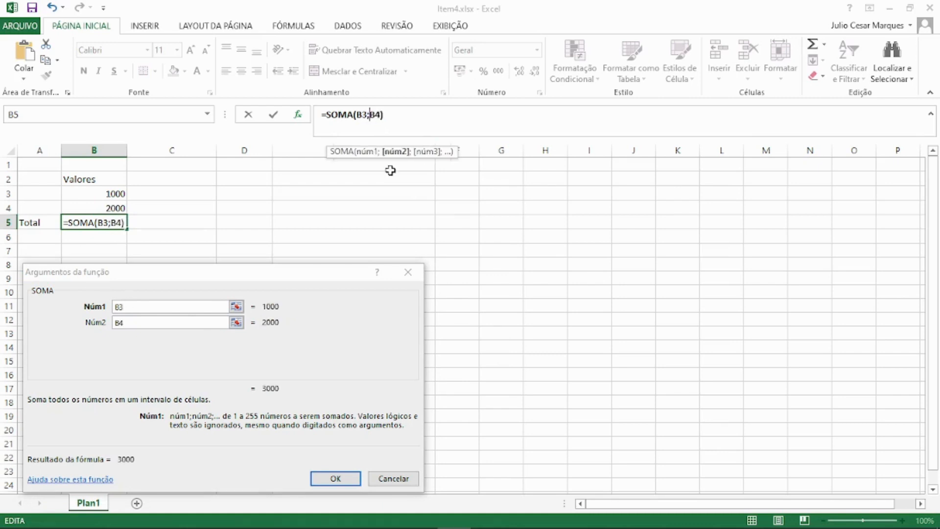
key(Return)
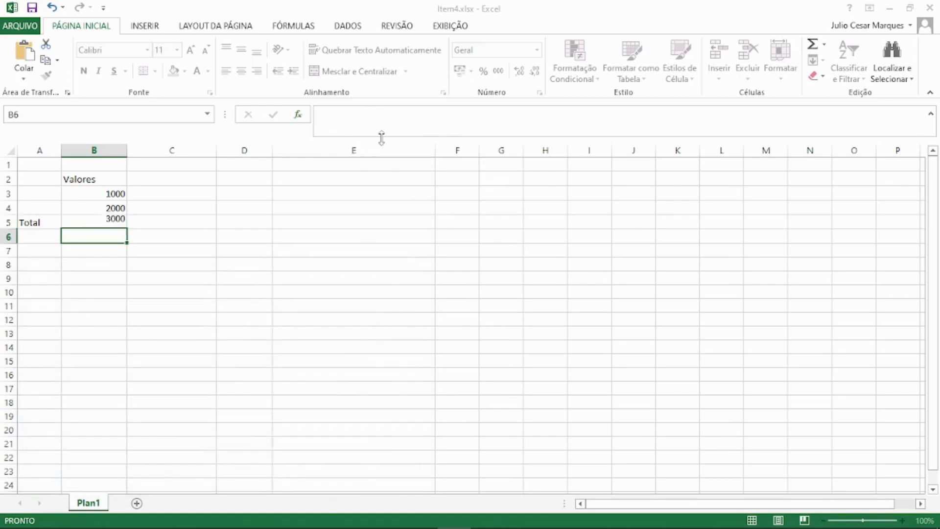
Change the separator in the B5 formula back to a colon so it reads =SOMA(B3:B4).
key(Up)
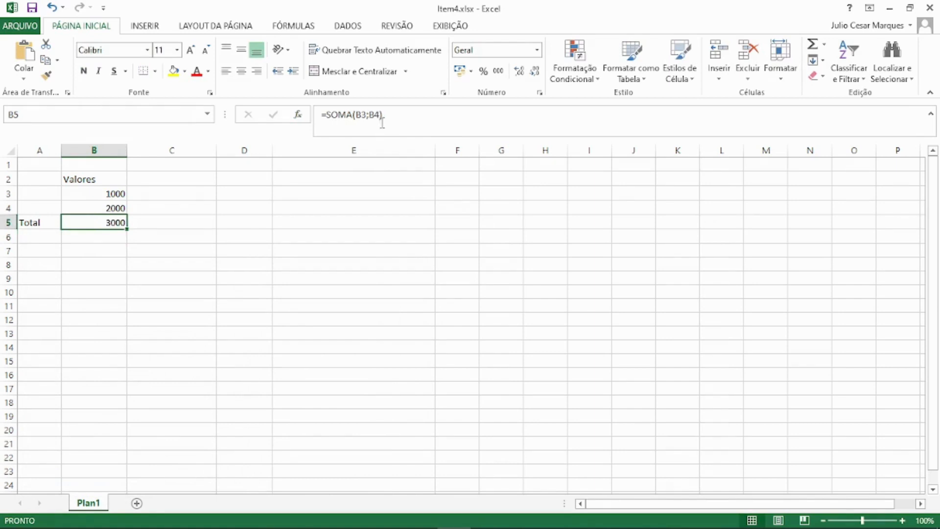
click(371, 116)
key(BackSpace)
text(:)
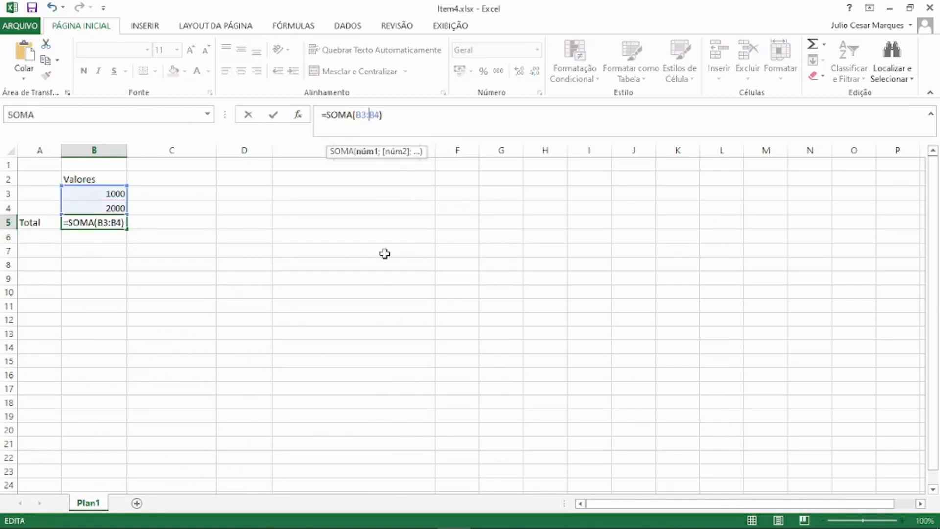
key(Return)
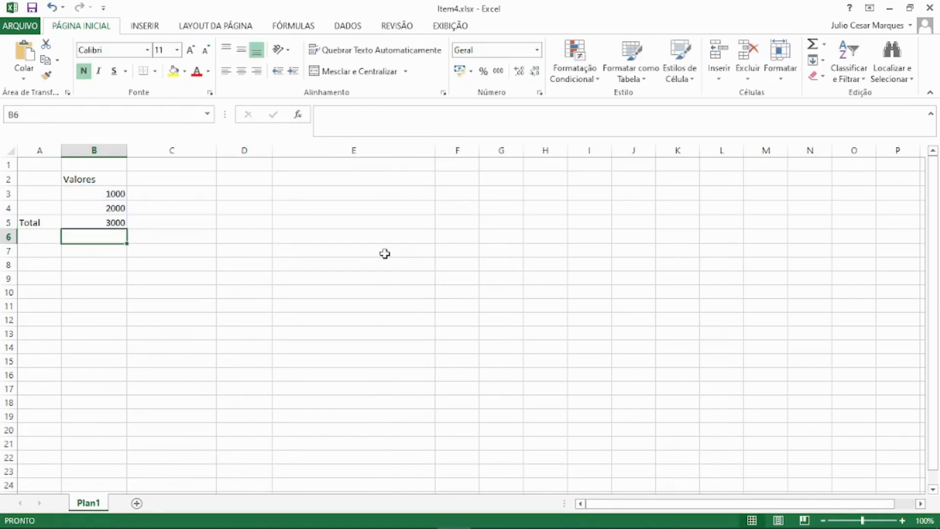
Reopen the SOMA function arguments for cell B5 and set Núm1 to B3 and Núm2 to B4.
key(Up)
click(399, 132)
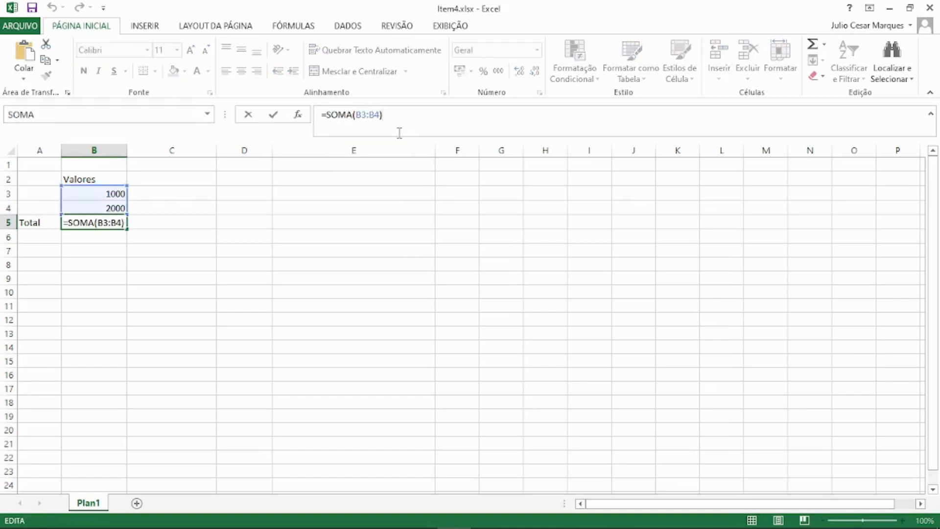
click(298, 116)
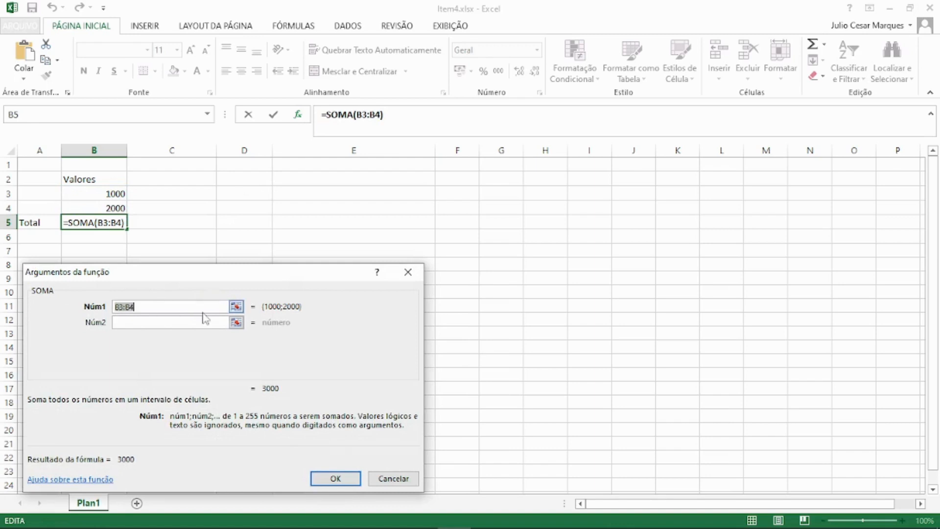
click(137, 308)
key(BackSpace)
key(BackSpace)
key(BackSpace)
click(139, 322)
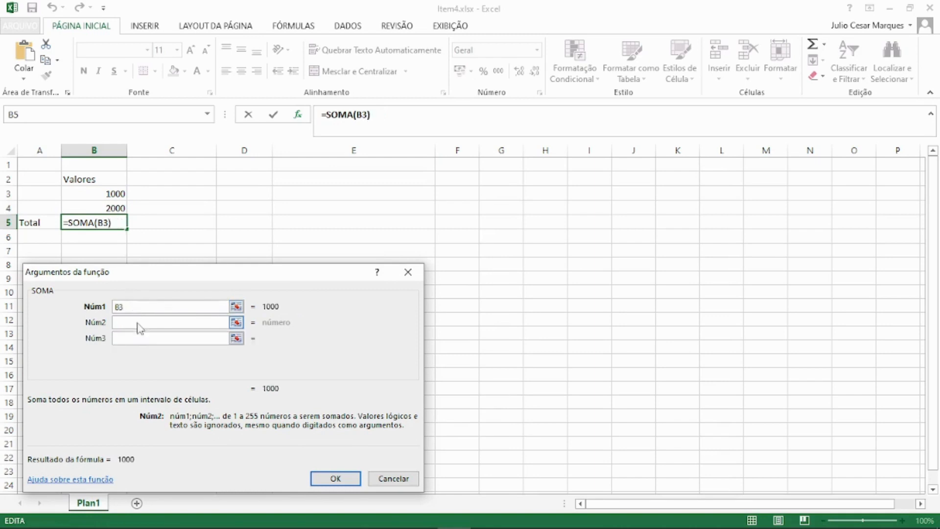
text(b)
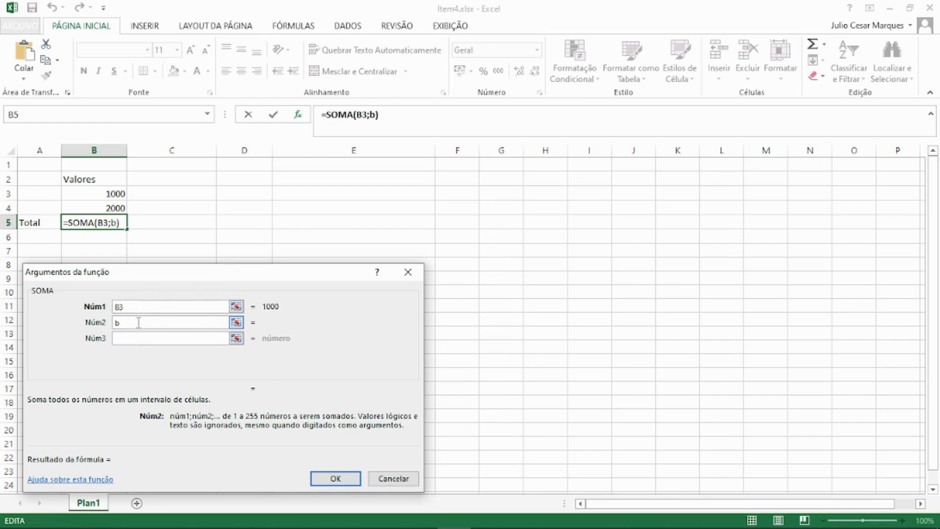
key(BackSpace)
text(B4)
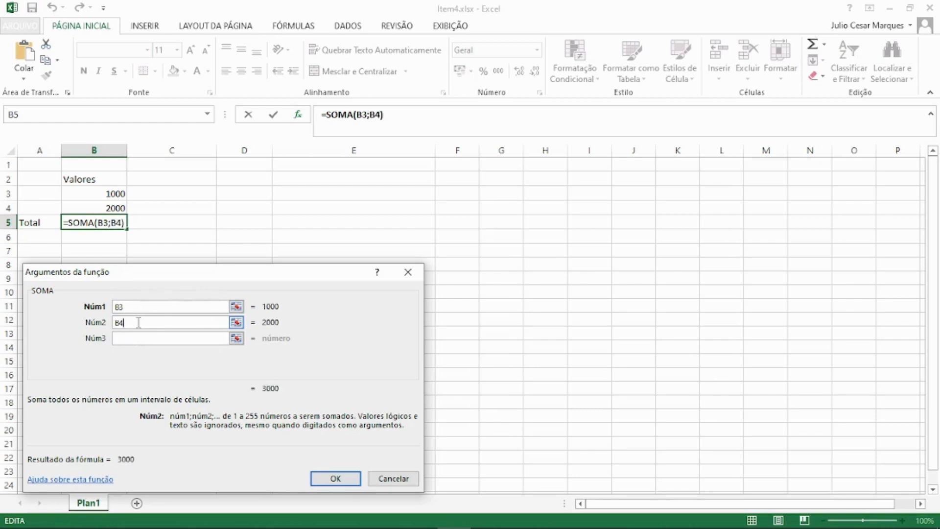
Add C3 as the Núm3 argument of SOMA and accept the function arguments.
click(153, 339)
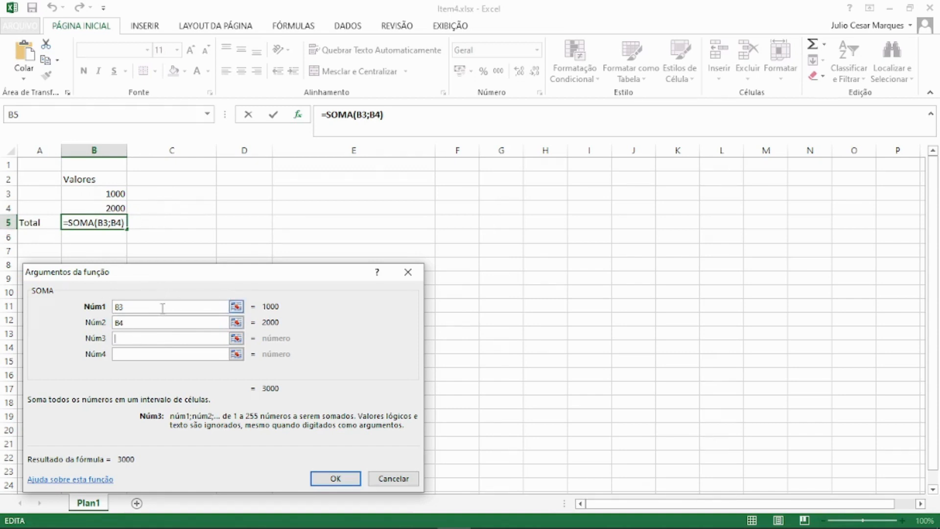
text(C3)
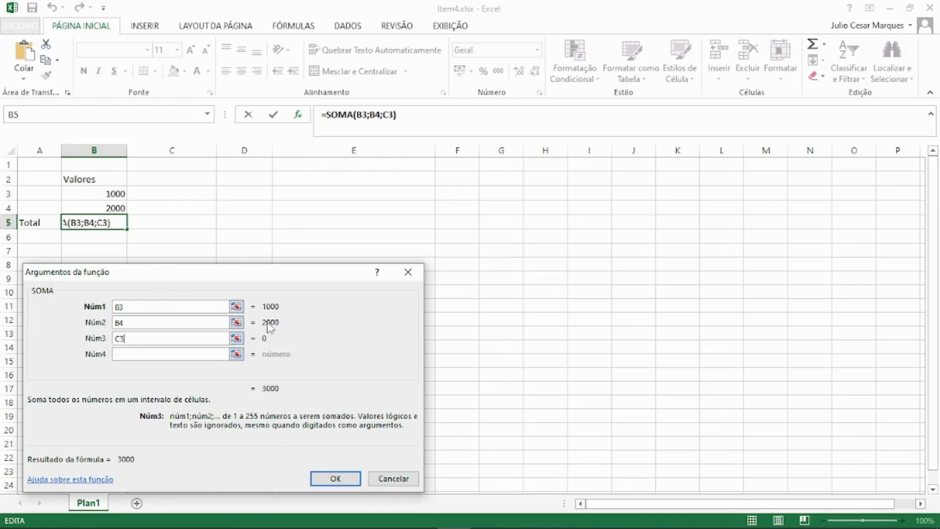
click(327, 480)
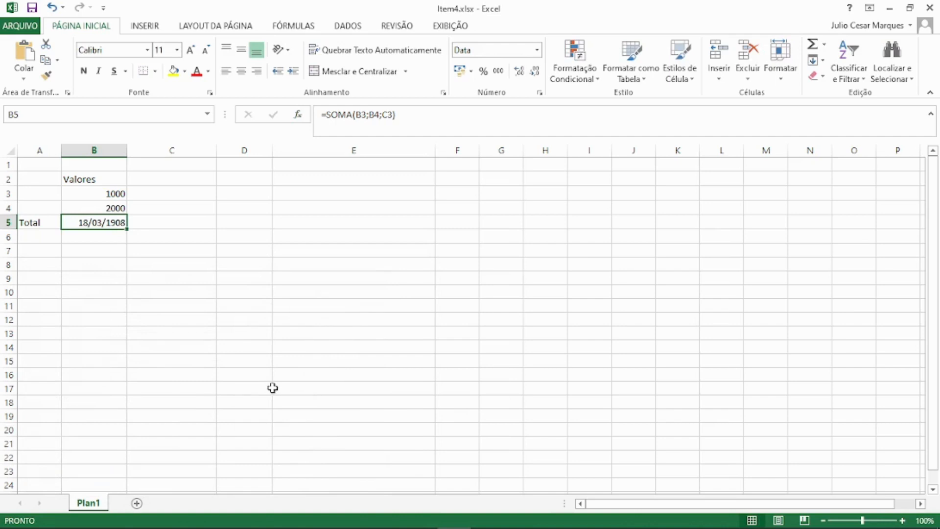
Set the number format of cell B5 to the Geral category.
right_click(101, 222)
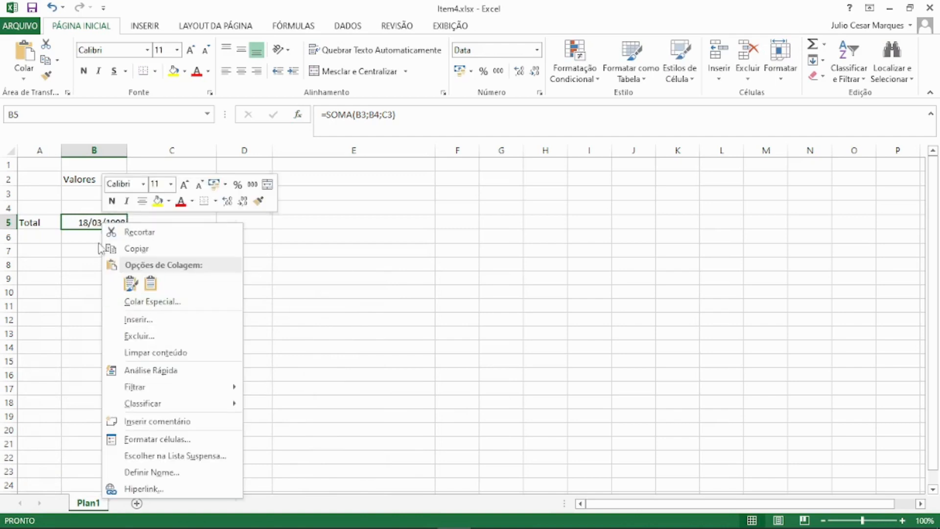
click(147, 436)
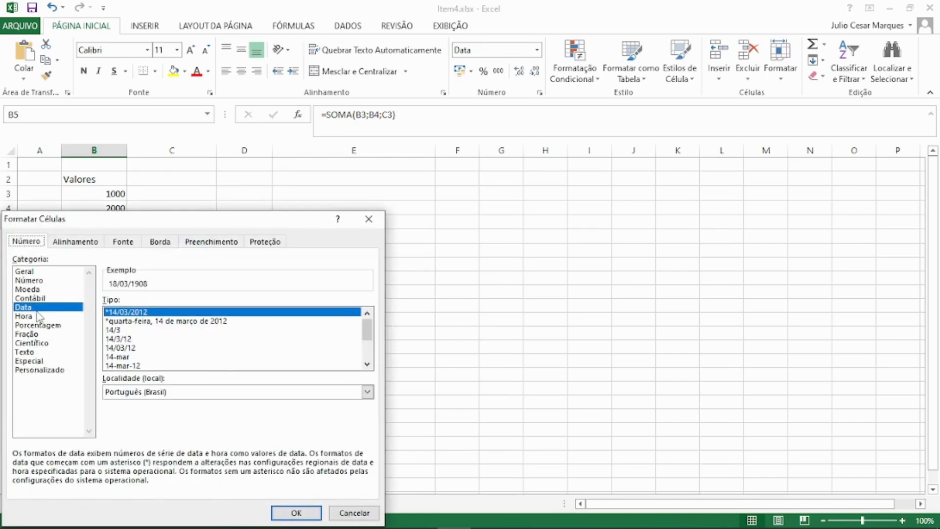
click(29, 281)
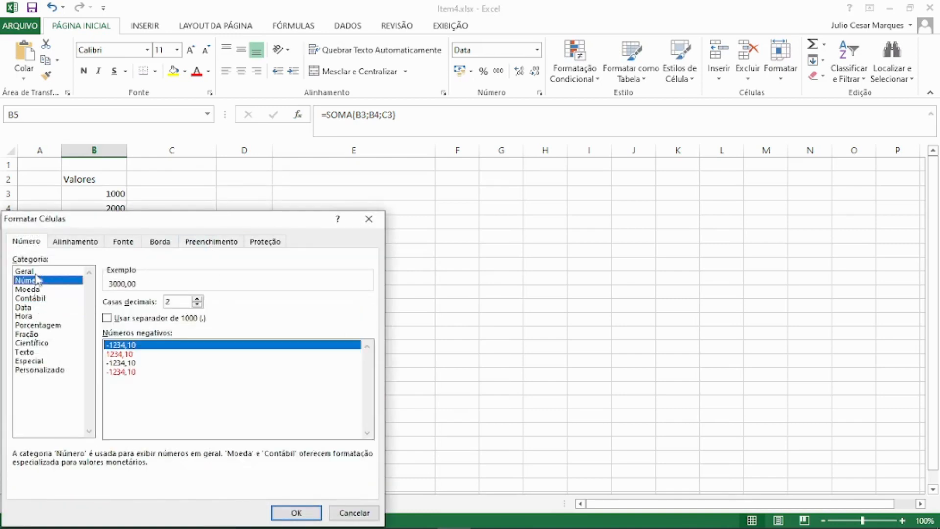
click(24, 272)
click(301, 512)
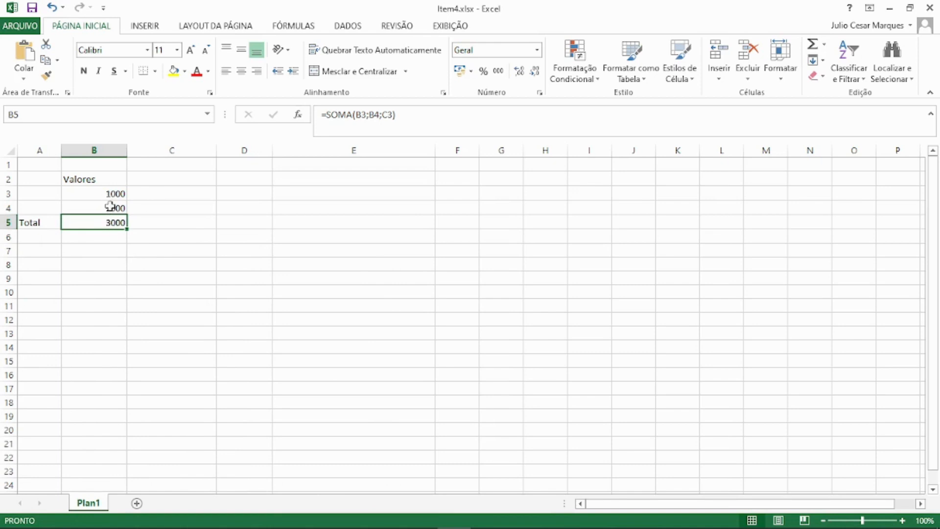
Replace the function name SOMA with MÉDIA in the B5 formula, keeping its arguments.
click(351, 120)
double_click(350, 122)
text(M)
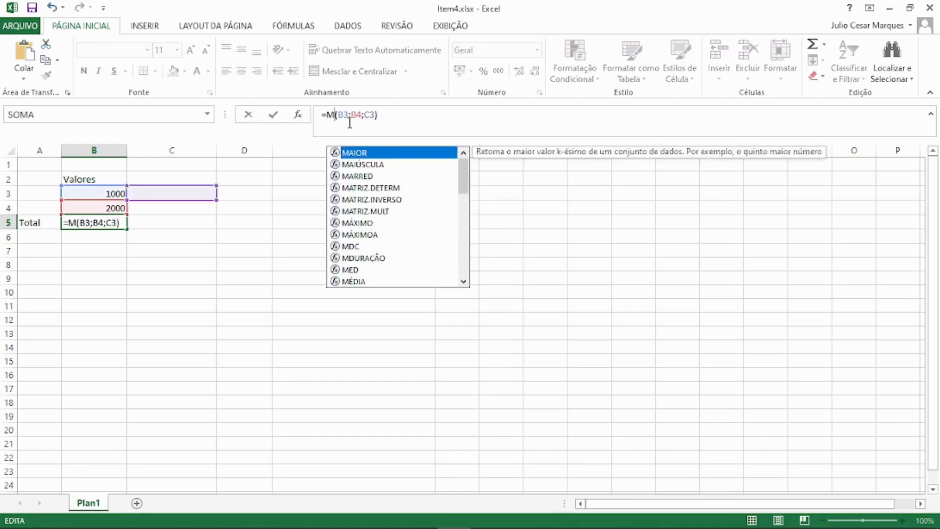
text(É)
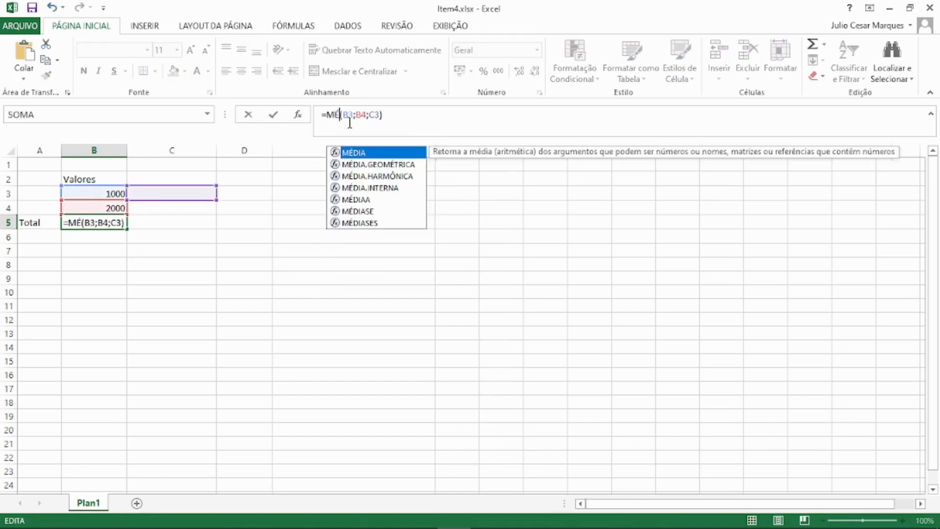
text(DIA)
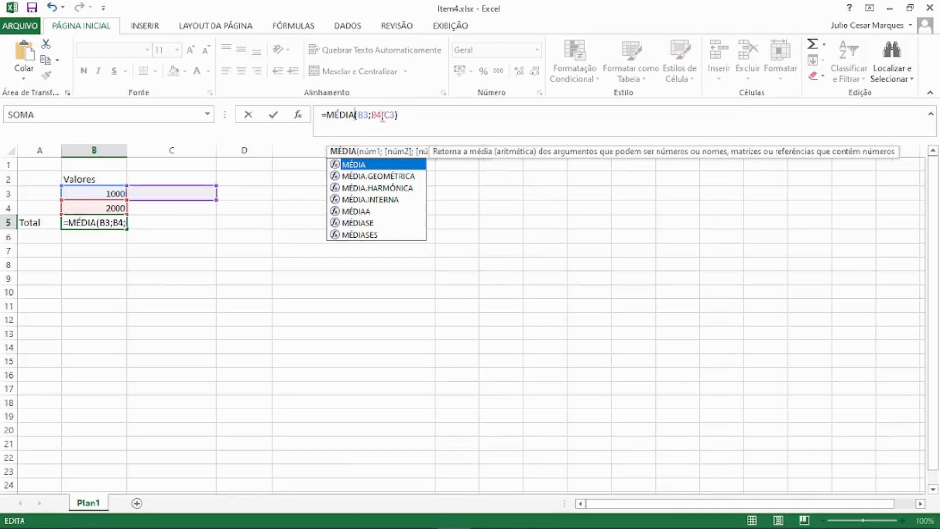
Reopen the MÉDIA function arguments for cell B5, clear the Núm3 argument and accept.
click(299, 116)
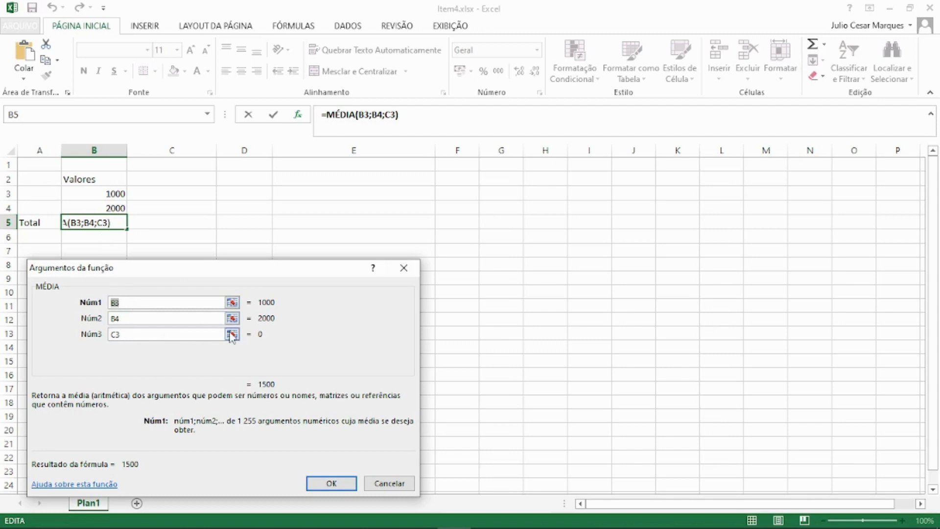
click(156, 334)
key(BackSpace)
key(BackSpace)
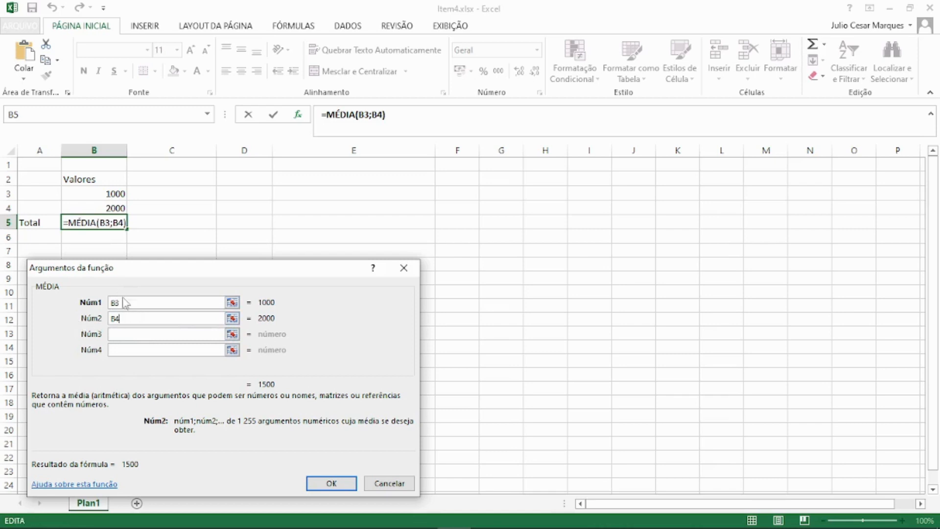
click(331, 483)
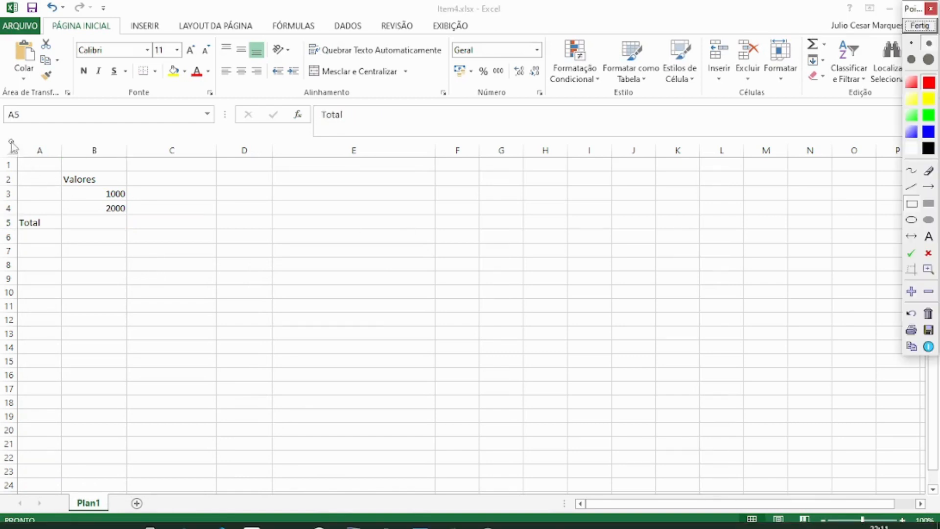
mouse_move(15, 142)
mouse_down()
mouse_move(58, 161)
mouse_move(529, 163)
mouse_up()
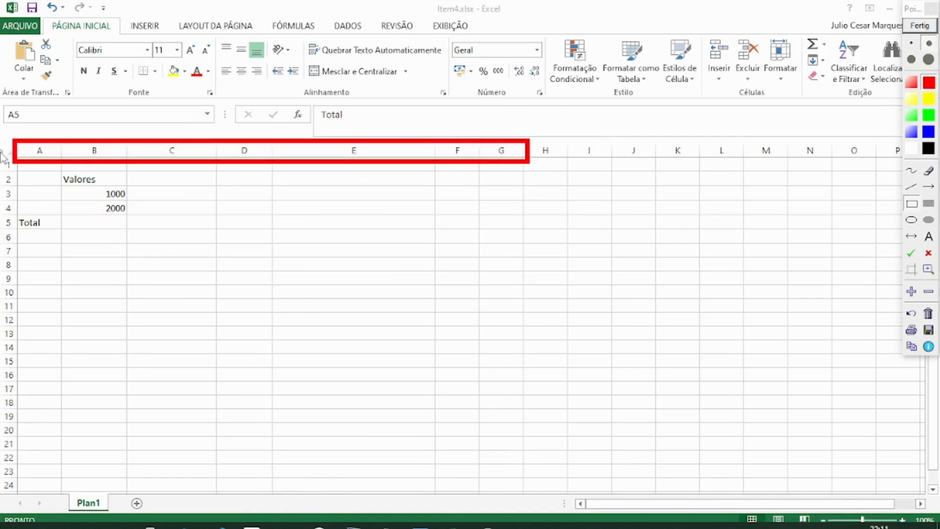
mouse_move(2, 158)
mouse_down()
mouse_move(25, 246)
mouse_move(23, 346)
mouse_up()
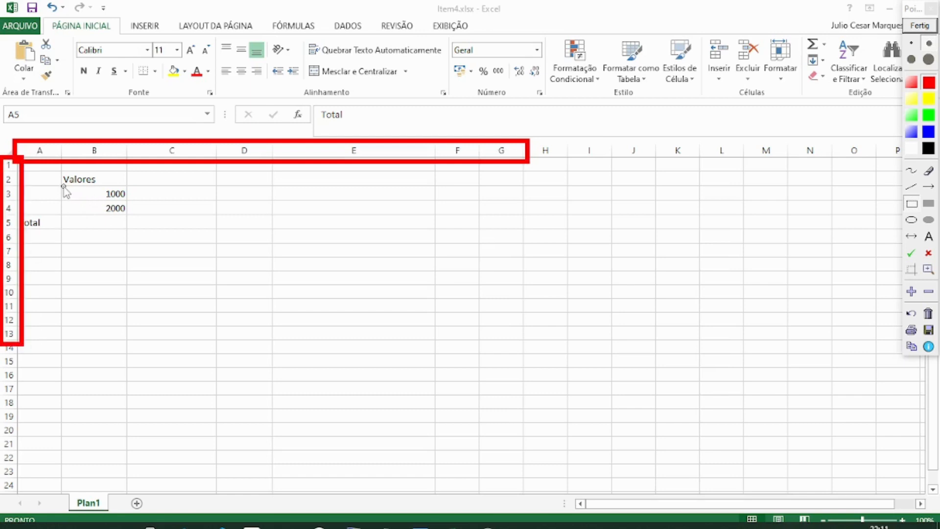
mouse_move(64, 186)
mouse_down()
mouse_move(116, 212)
mouse_move(129, 200)
mouse_up()
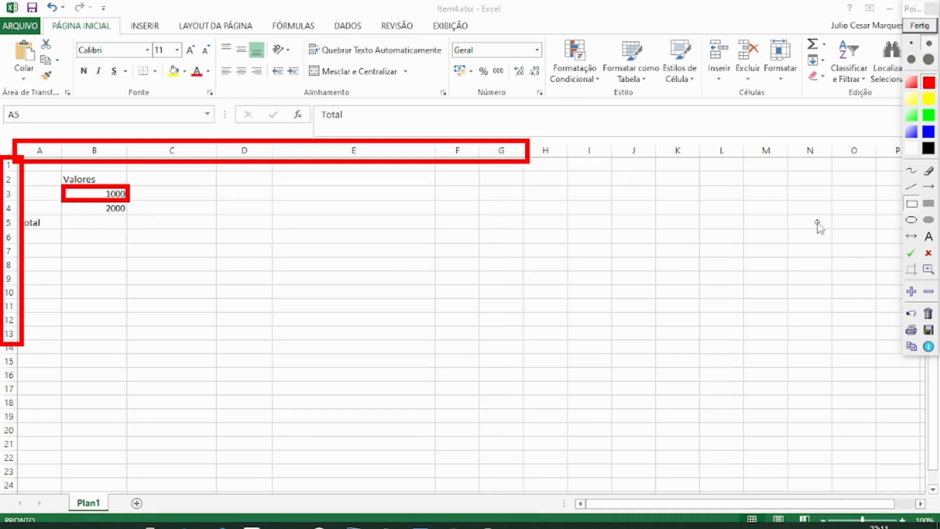
click(921, 25)
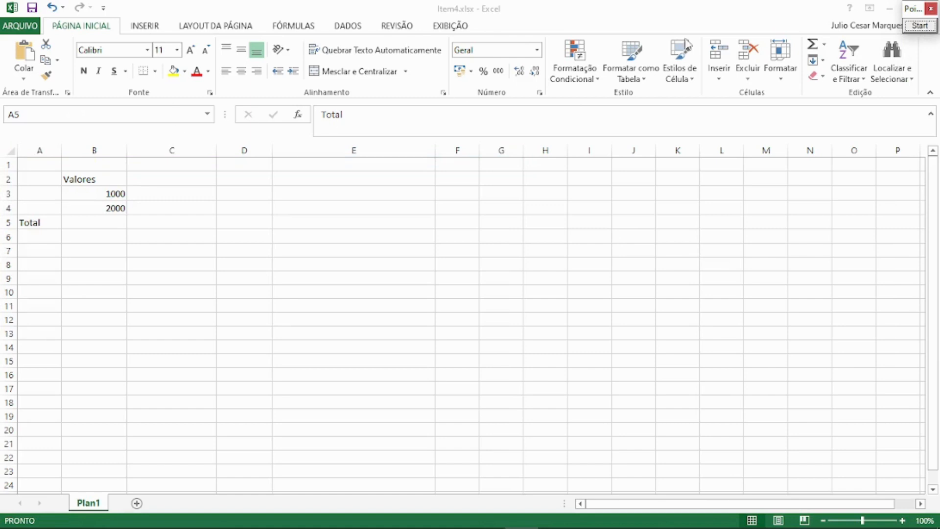
click(921, 27)
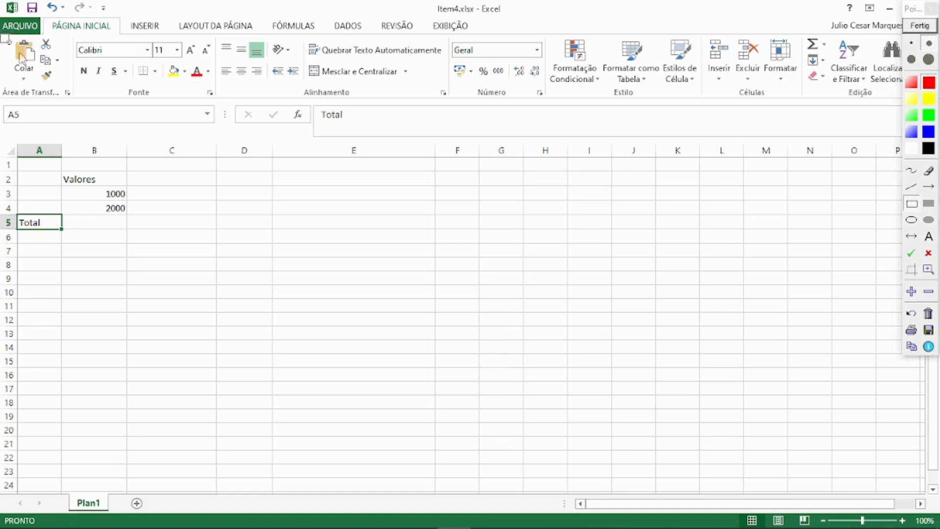
mouse_move(3, 70)
mouse_down()
mouse_move(381, 107)
mouse_move(838, 71)
mouse_move(936, 104)
mouse_up()
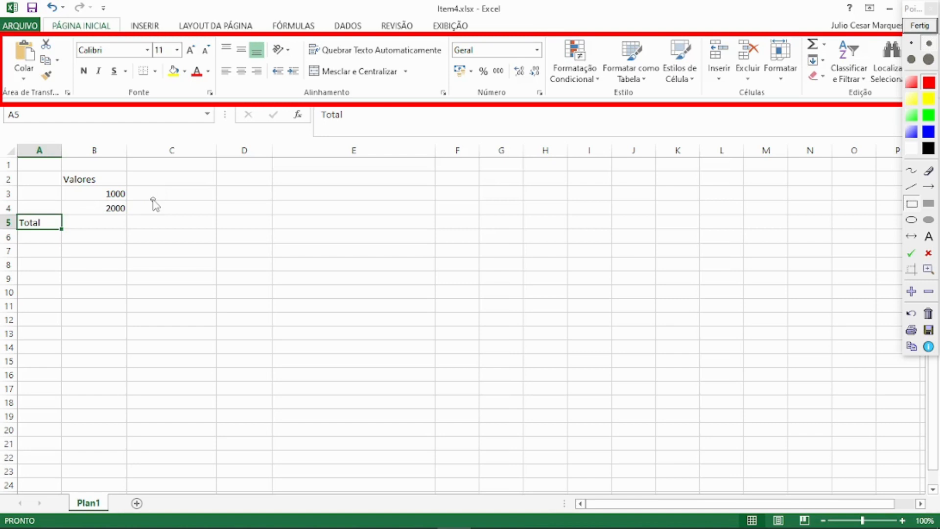
click(932, 44)
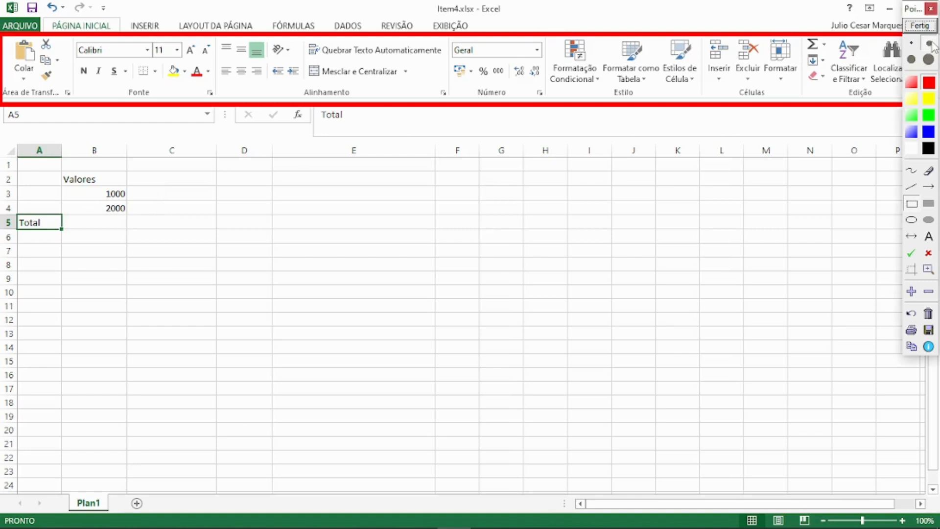
click(924, 27)
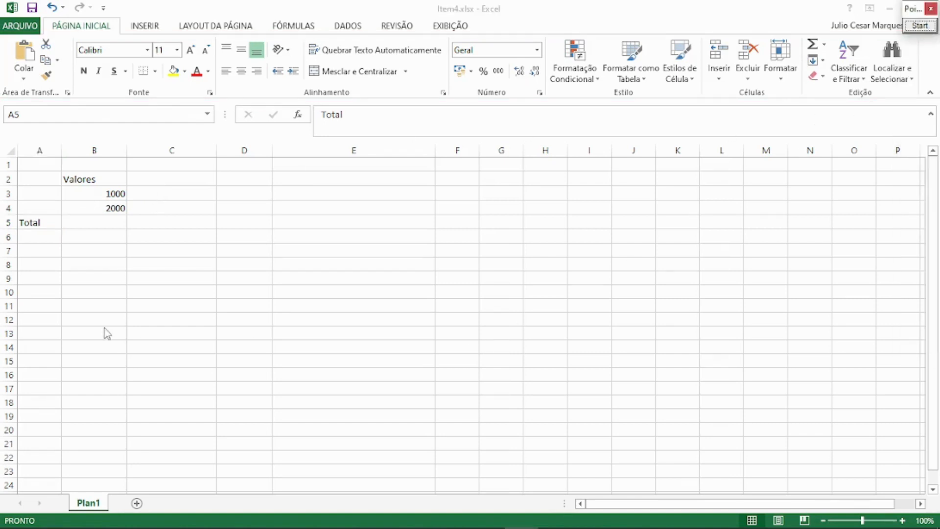
Merge and centre cells B3:C3 and give the merged cell a yellow fill with red text.
drag(112, 194, 200, 188)
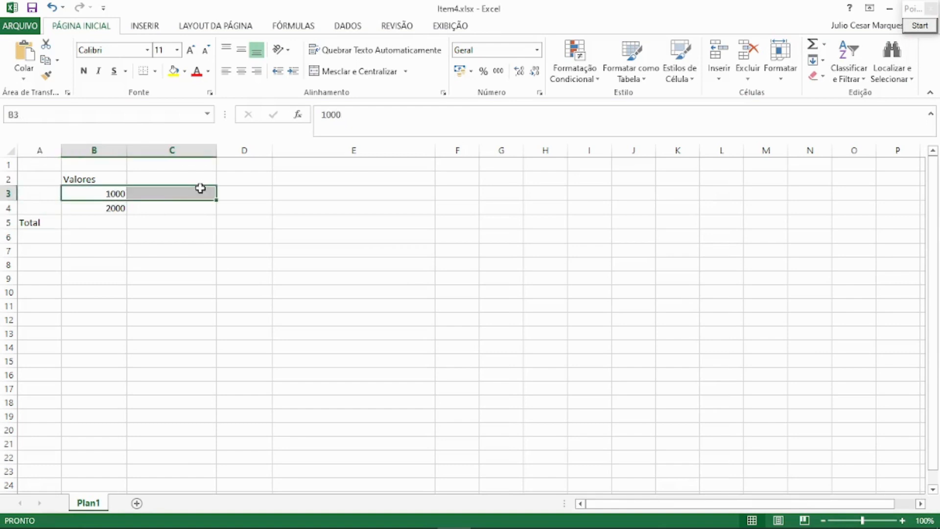
click(367, 72)
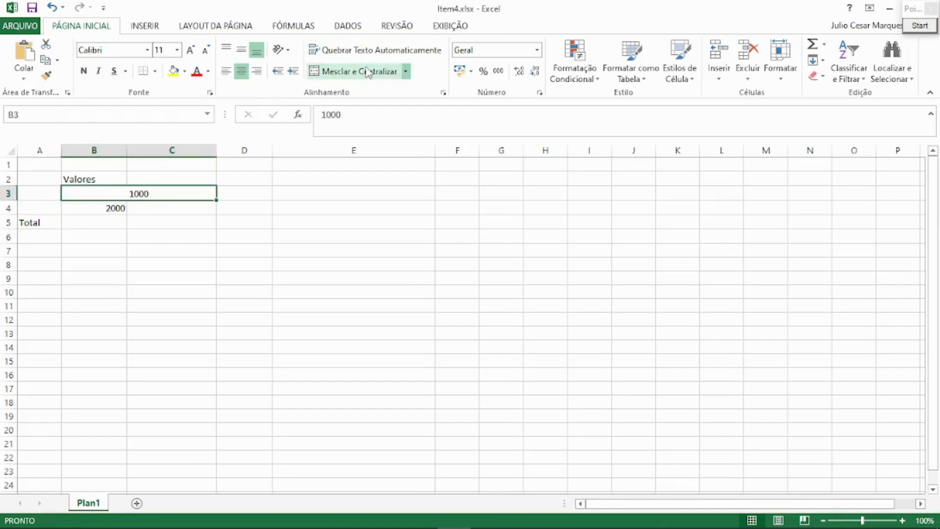
click(173, 221)
click(161, 196)
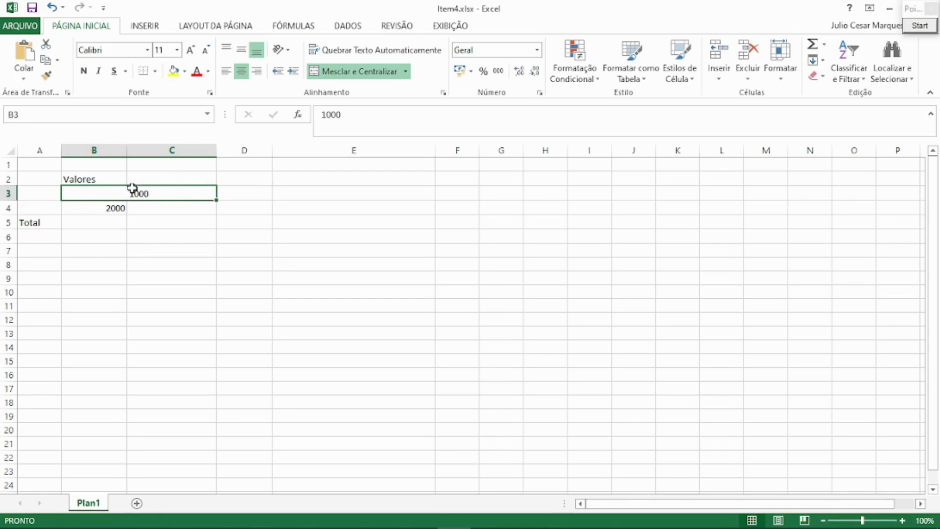
click(174, 71)
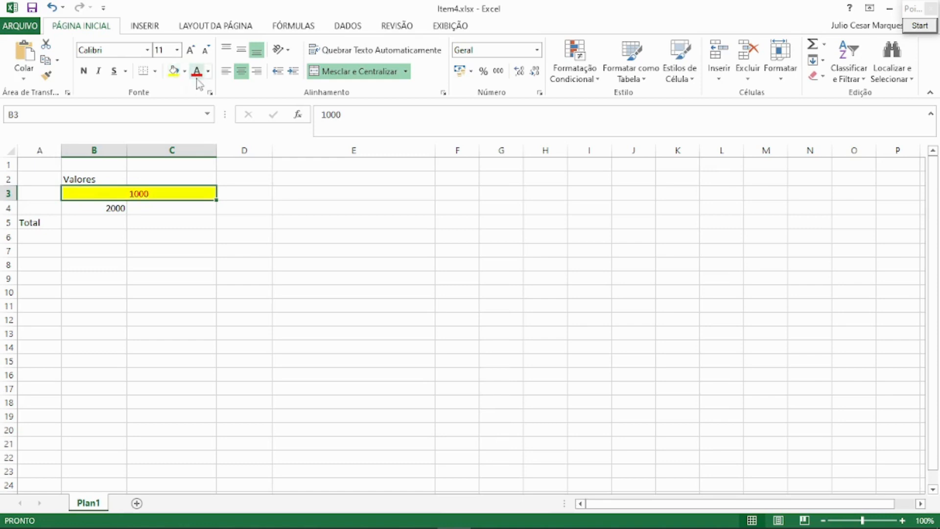
Make the value in merged cell B3 bold, italic and underlined.
click(83, 71)
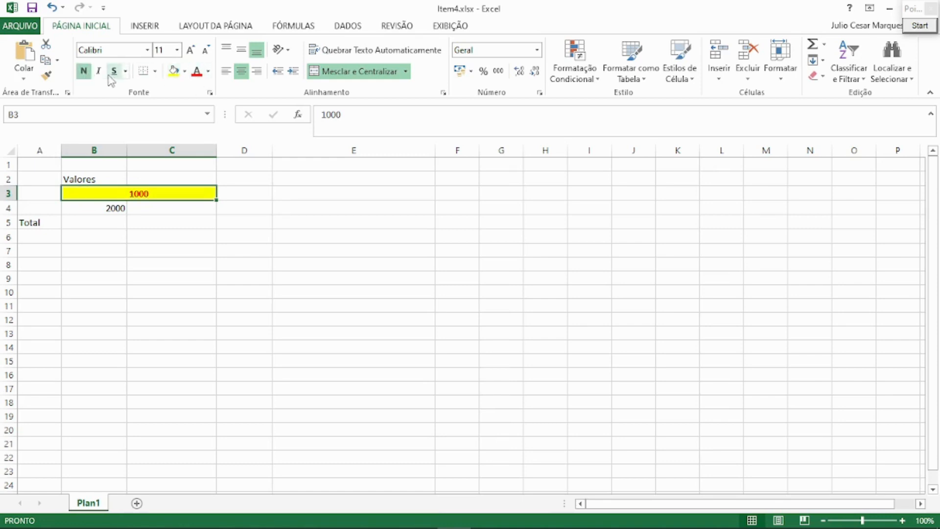
click(98, 71)
click(114, 71)
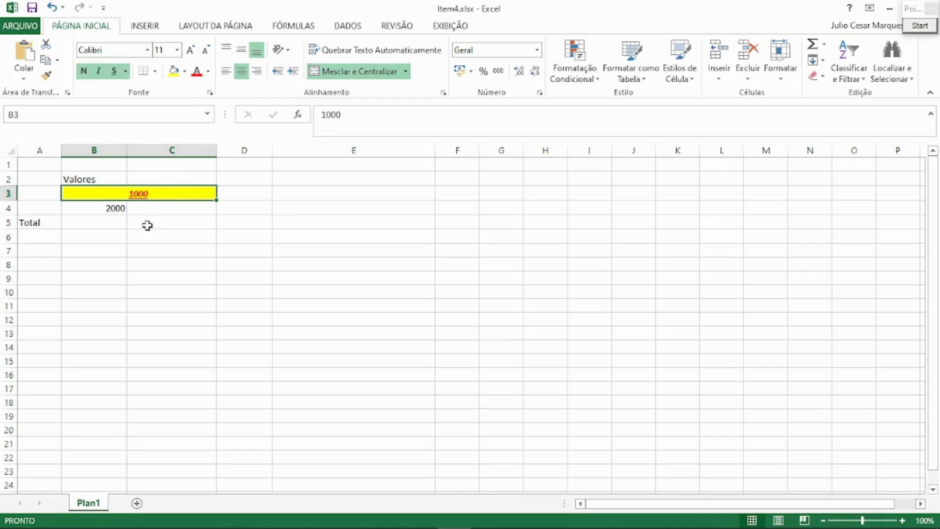
Set the font of merged cell B3 to Algerian, and increase and decrease its indent by one level.
click(147, 50)
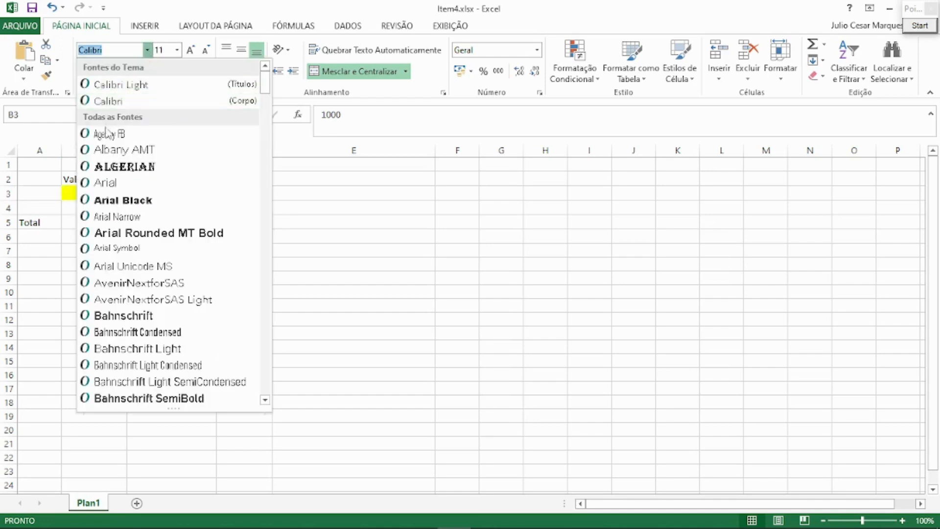
click(117, 168)
click(177, 49)
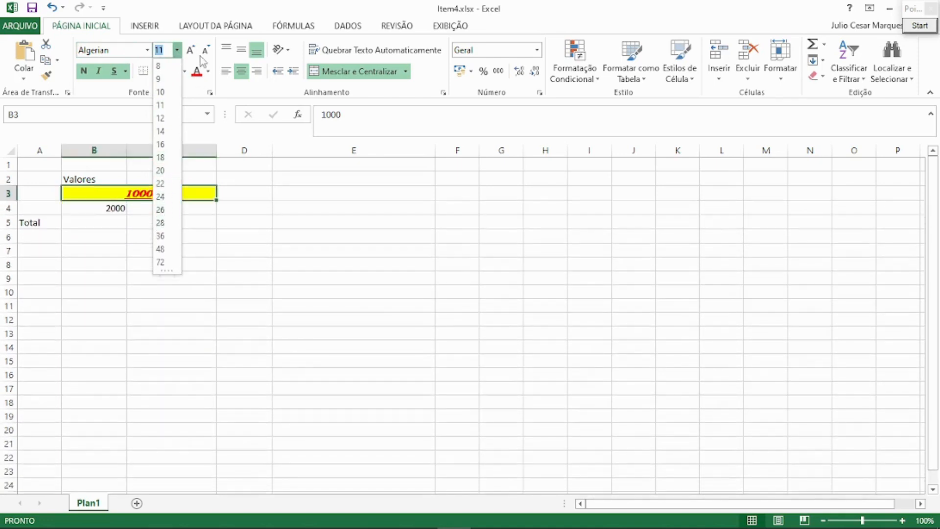
click(265, 91)
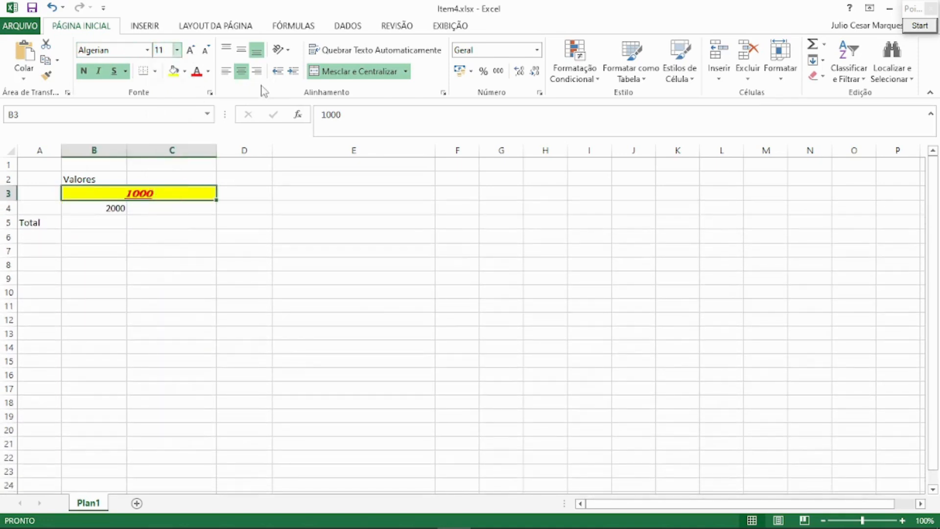
click(293, 73)
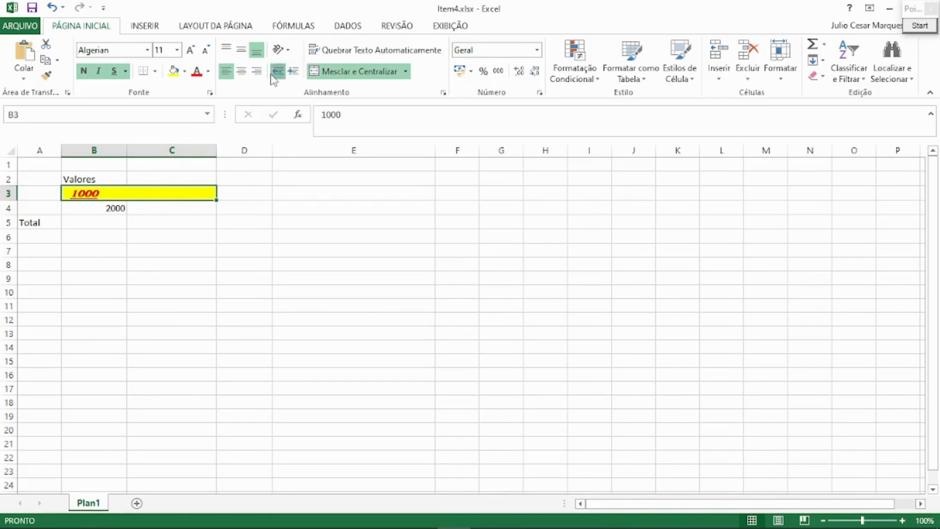
click(279, 72)
Slant the text of merged cell B3 anticlockwise and increase the height of row 3.
click(279, 50)
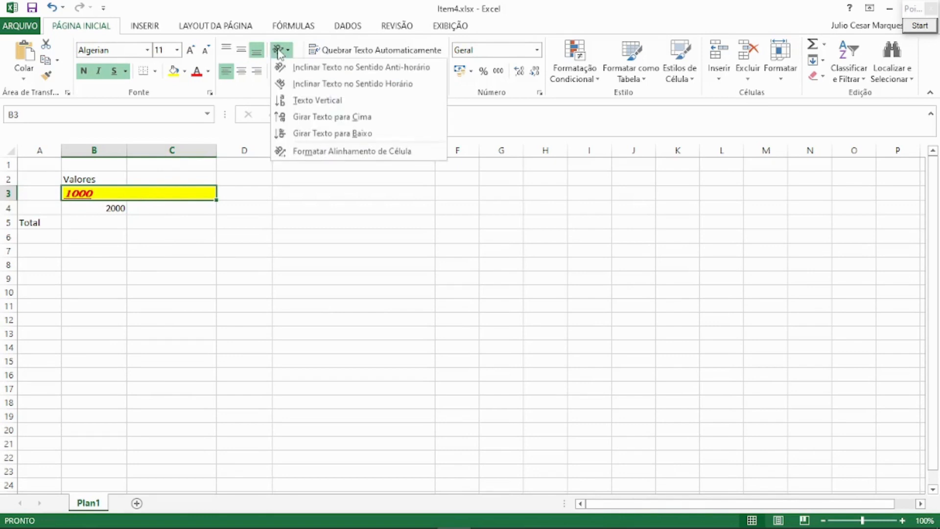
click(294, 67)
drag(11, 201, 9, 258)
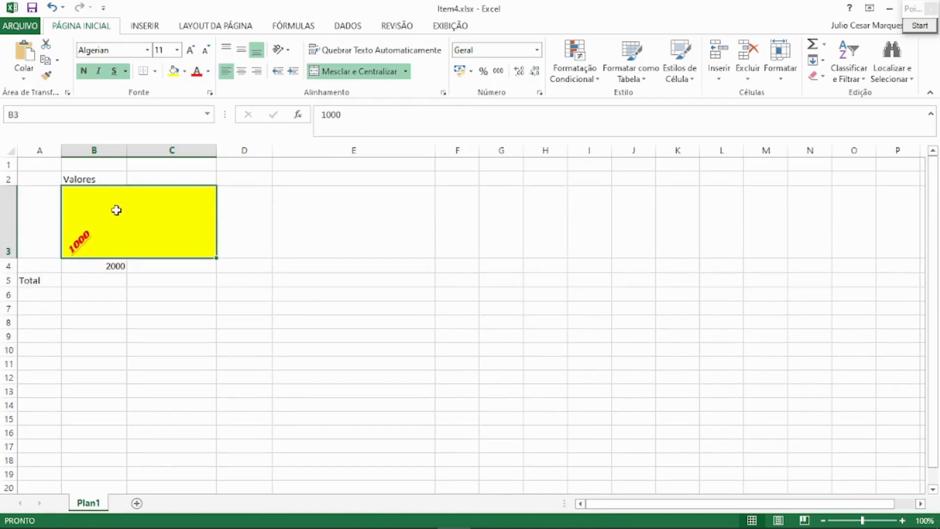
Undo all the formatting and merging of cells B3:C3 and the removal of the MÉDIA formula from B5.
click(52, 8)
click(52, 8)
click(52, 7)
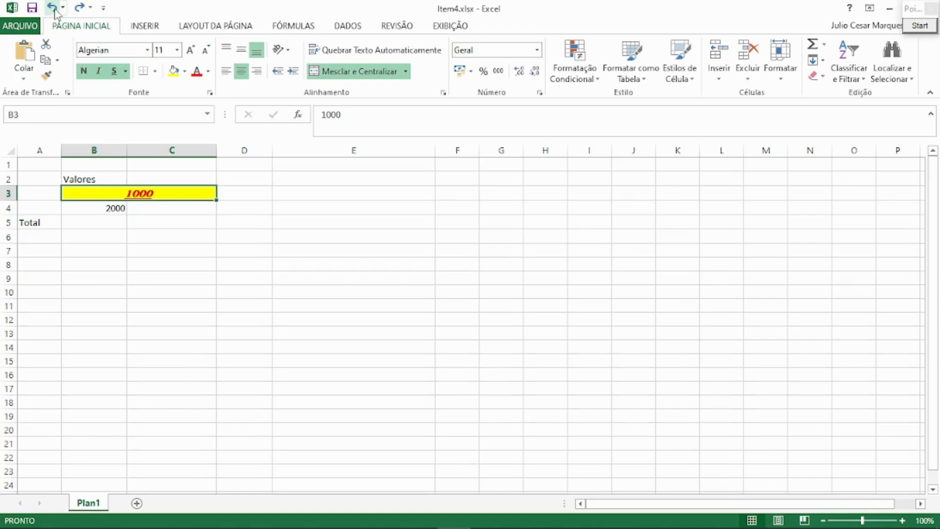
click(52, 7)
click(52, 7)
click(52, 7)
click(52, 8)
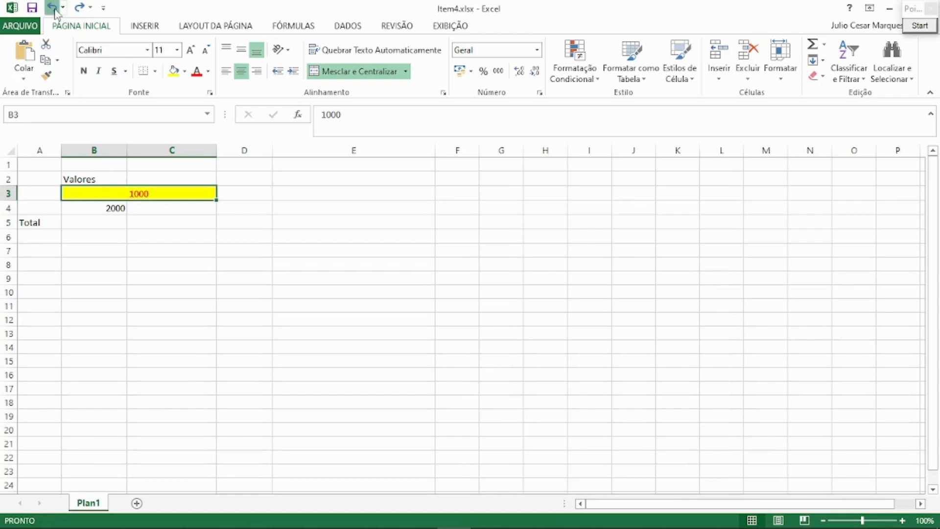
click(52, 7)
click(52, 7)
click(51, 8)
click(51, 7)
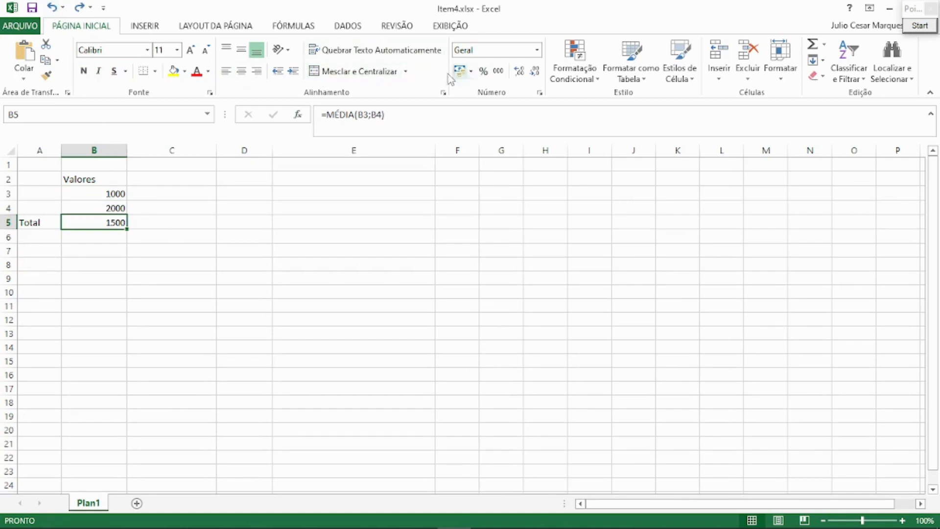
View the number categories in the Formatar Células dialog for cell B3 and cancel it.
click(118, 195)
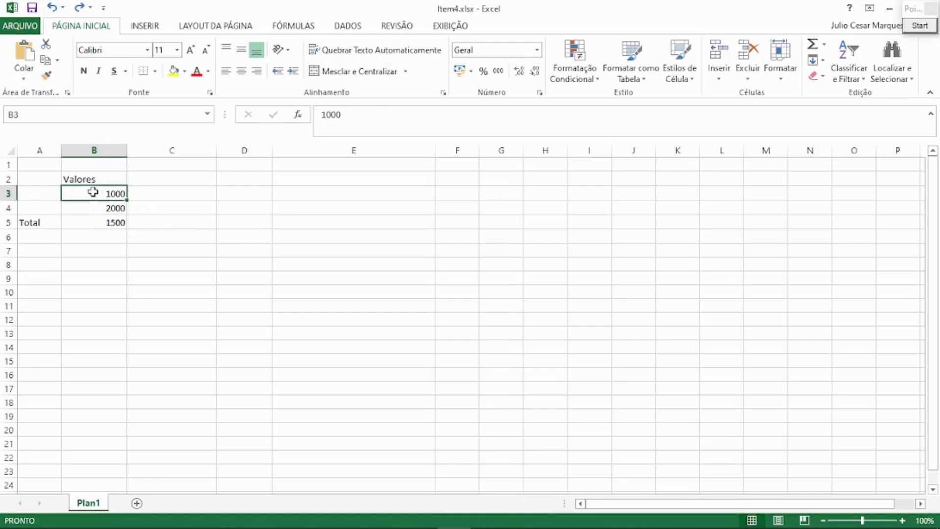
right_click(118, 195)
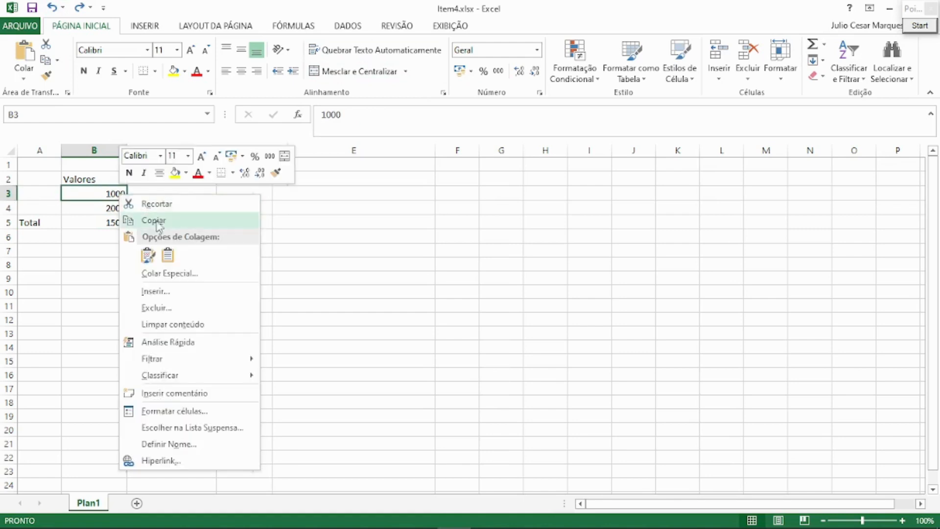
click(153, 411)
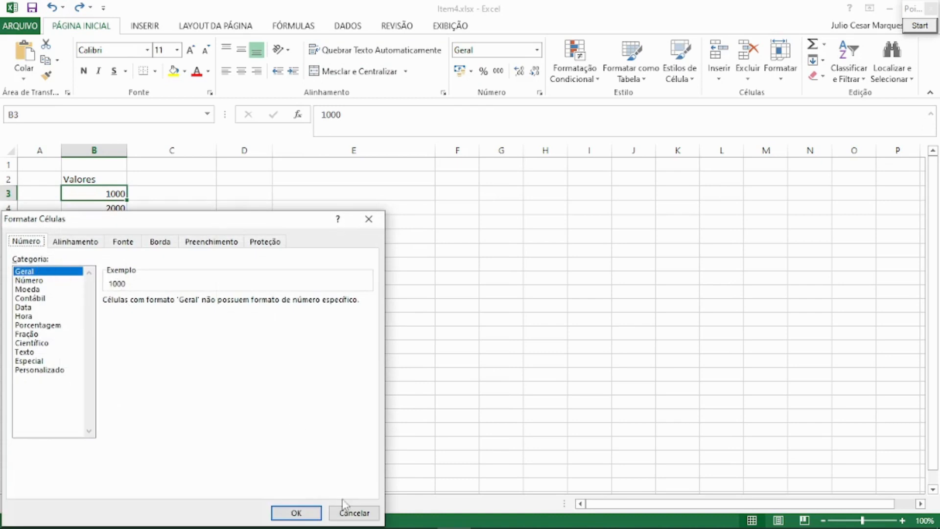
click(351, 512)
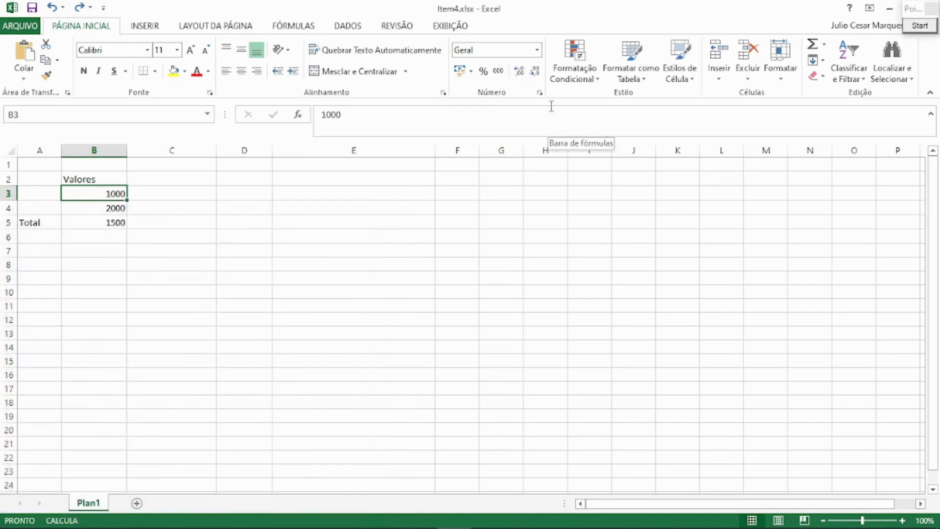
Try the percentage and thousands-separator styles on cell B3 and vary its number of decimal places.
click(483, 73)
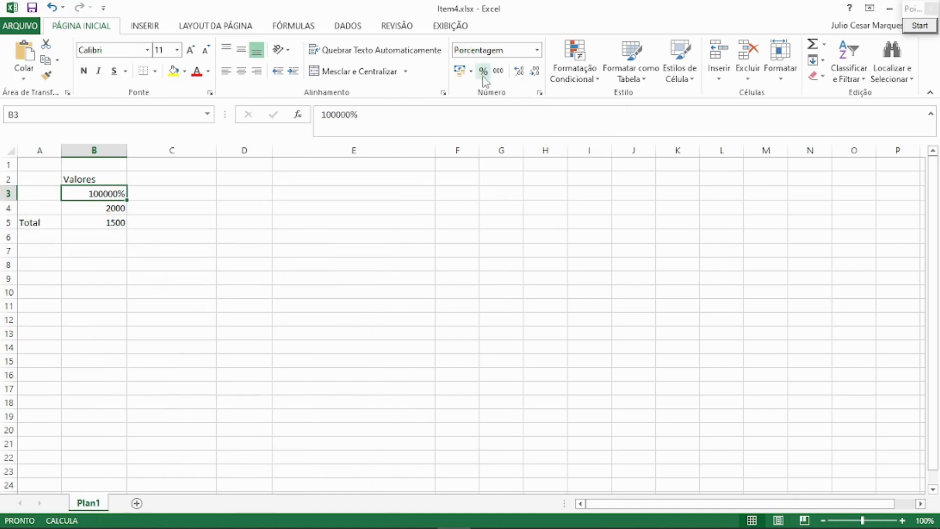
click(499, 71)
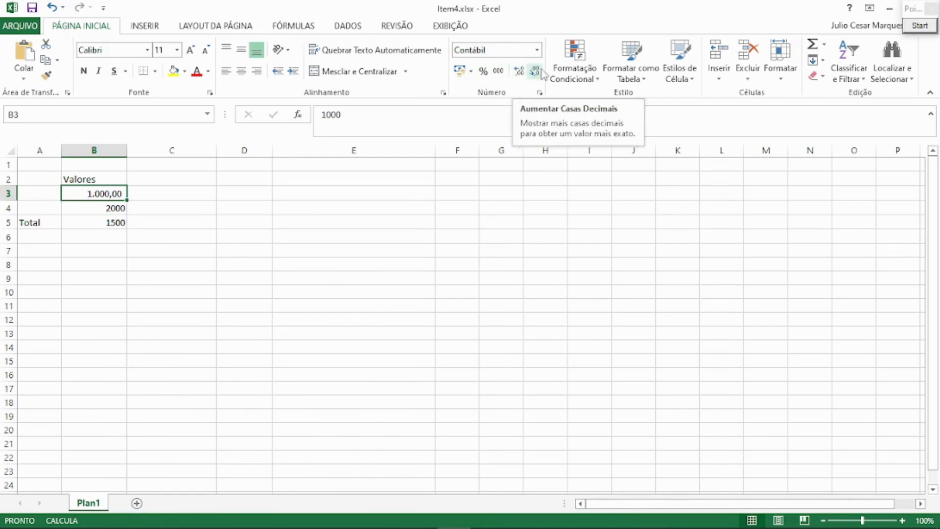
click(519, 72)
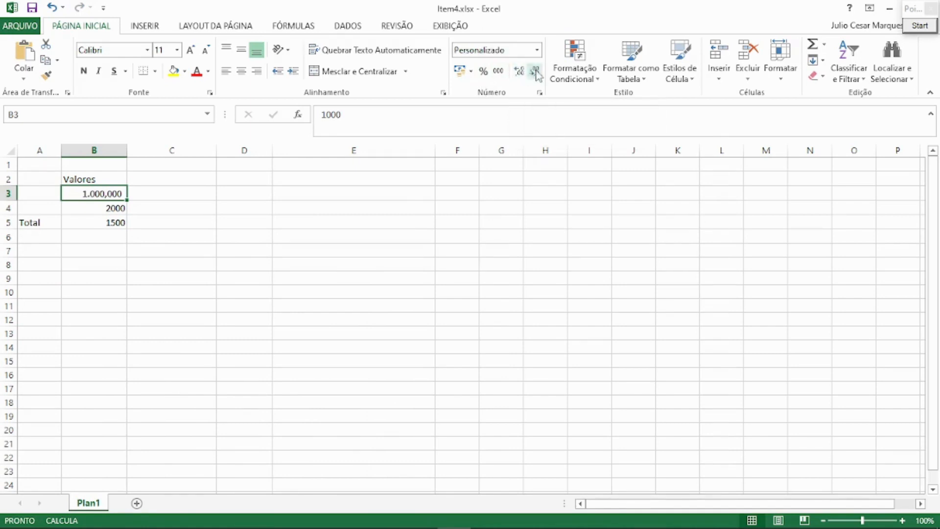
click(535, 71)
click(536, 72)
click(536, 72)
click(518, 71)
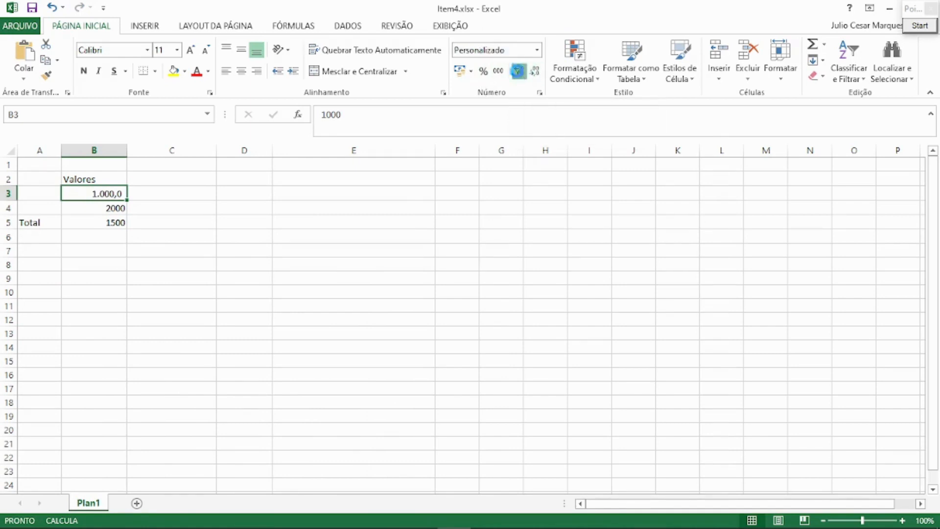
click(518, 71)
click(518, 71)
click(519, 71)
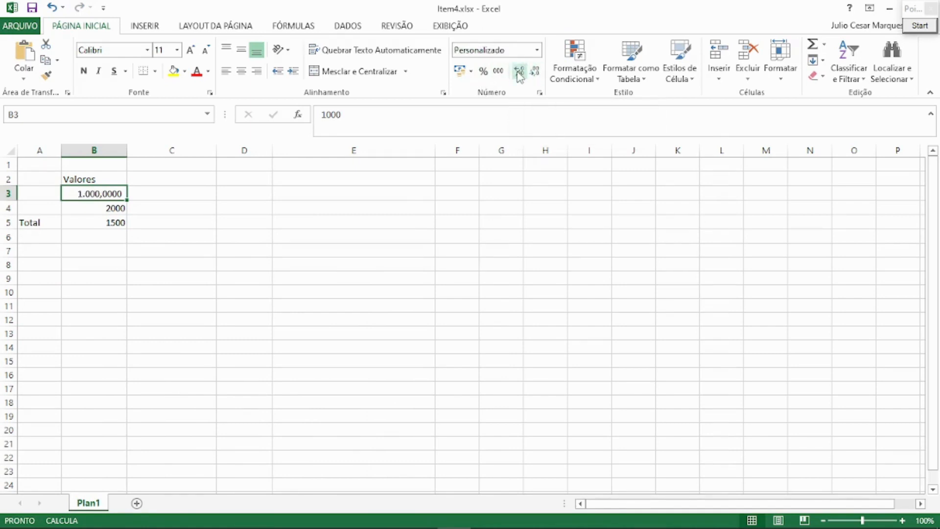
Try the accounting format in reais and in Euro (€ 123) on cell B3, followed by the thousands-separator style.
click(461, 72)
click(472, 72)
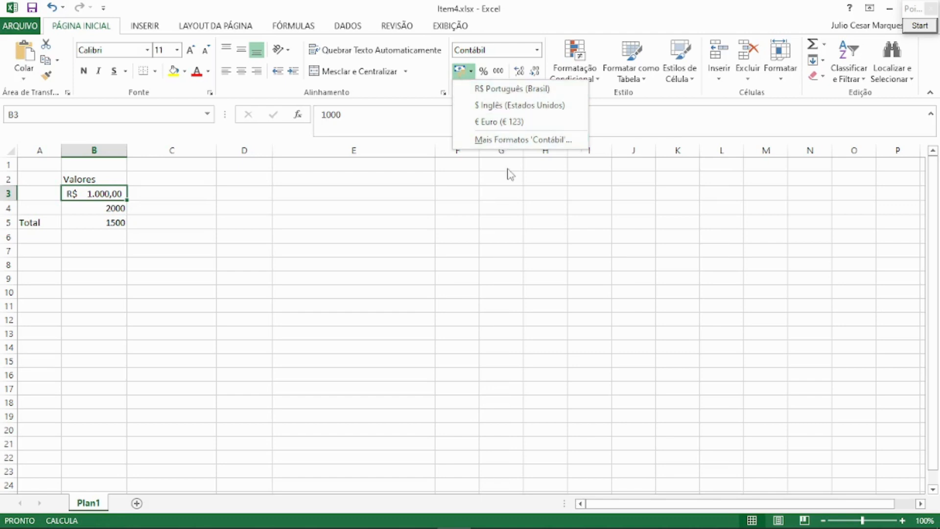
click(481, 123)
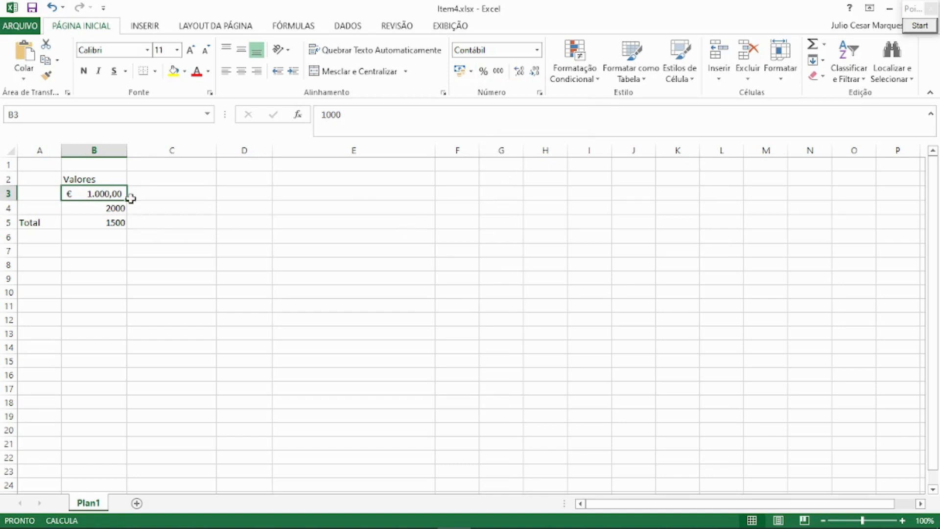
click(498, 71)
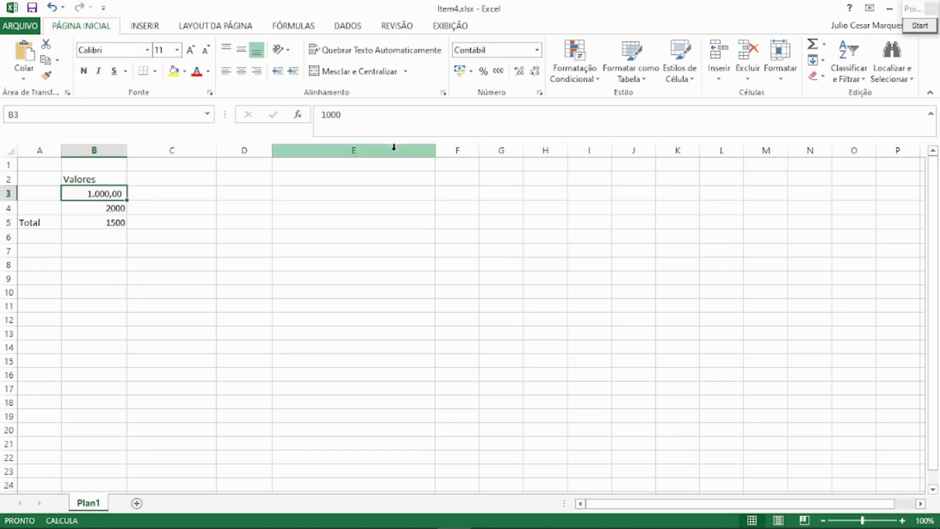
View the Contábil number format options for cell B3 in the Formatar Células dialog and close it without changes.
right_click(118, 191)
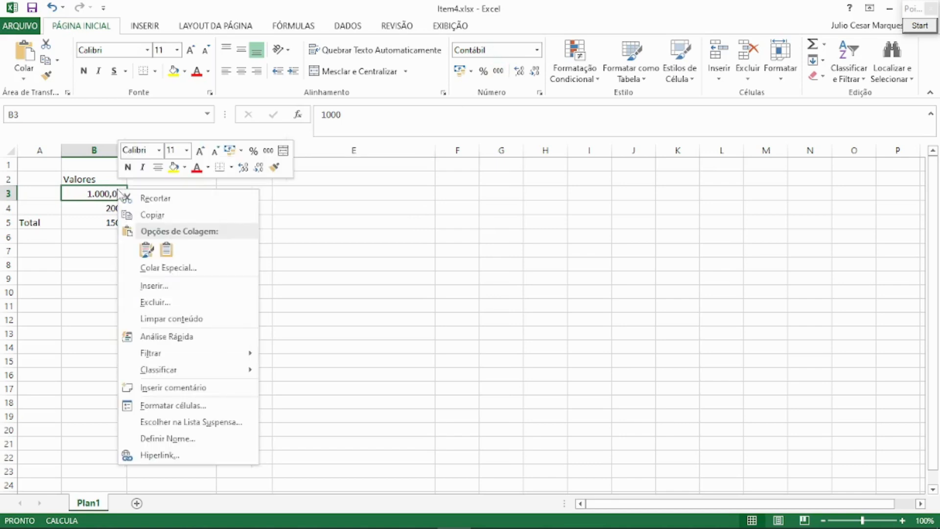
click(540, 93)
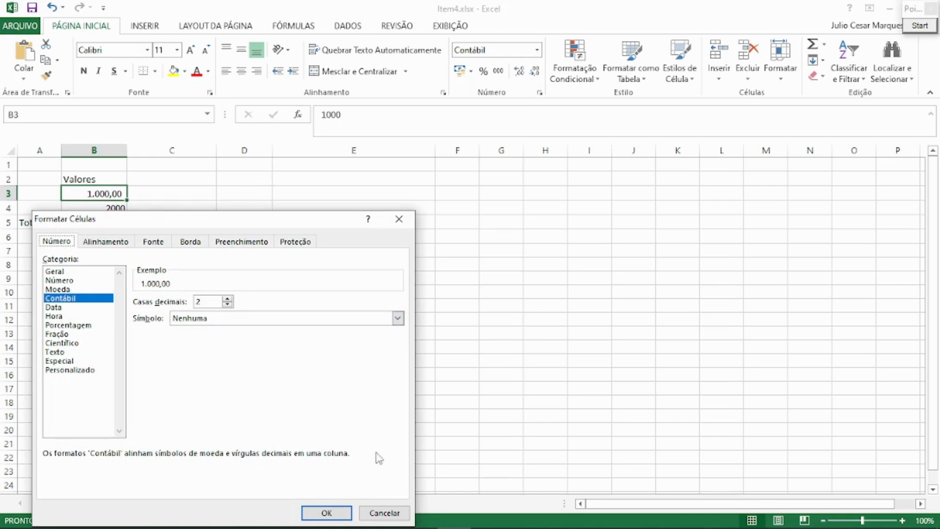
click(380, 512)
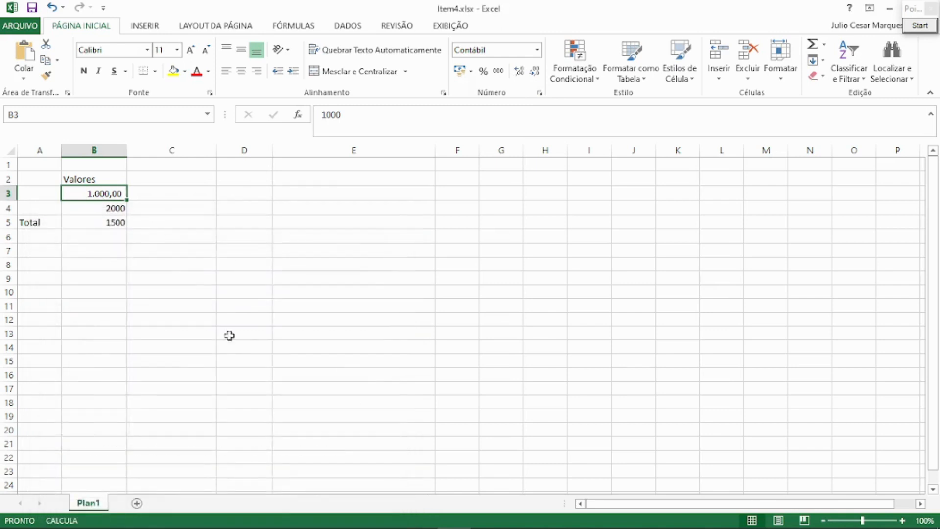
right_click(109, 191)
click(178, 409)
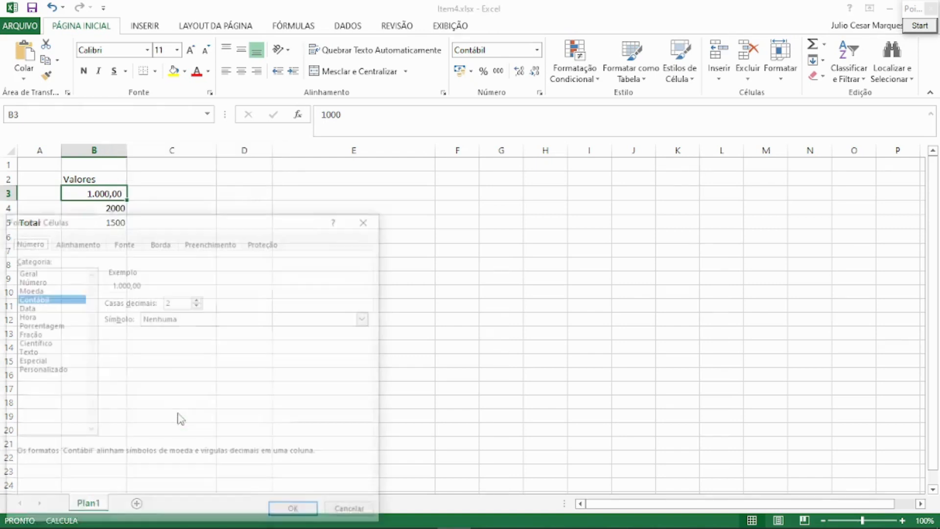
click(363, 222)
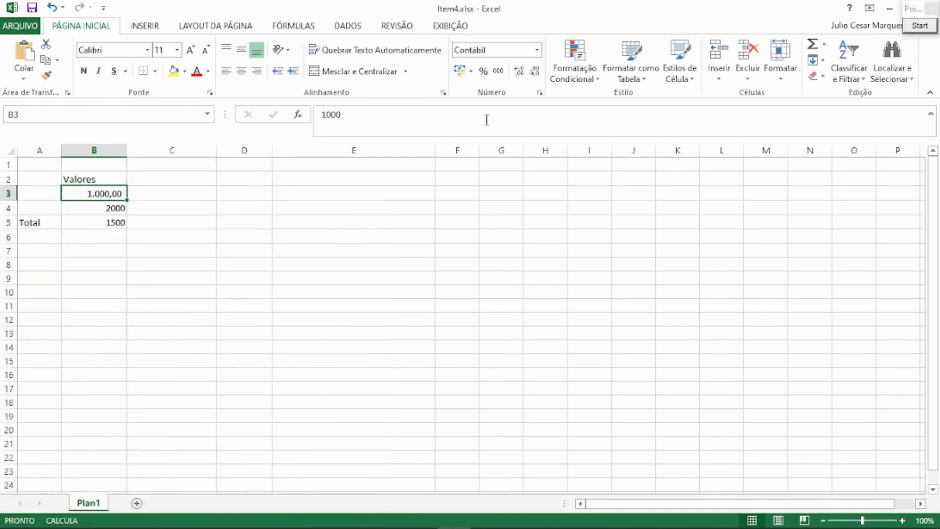
Set the number format of cell B3 to the Geral category through the Formatar Células dialog.
click(540, 93)
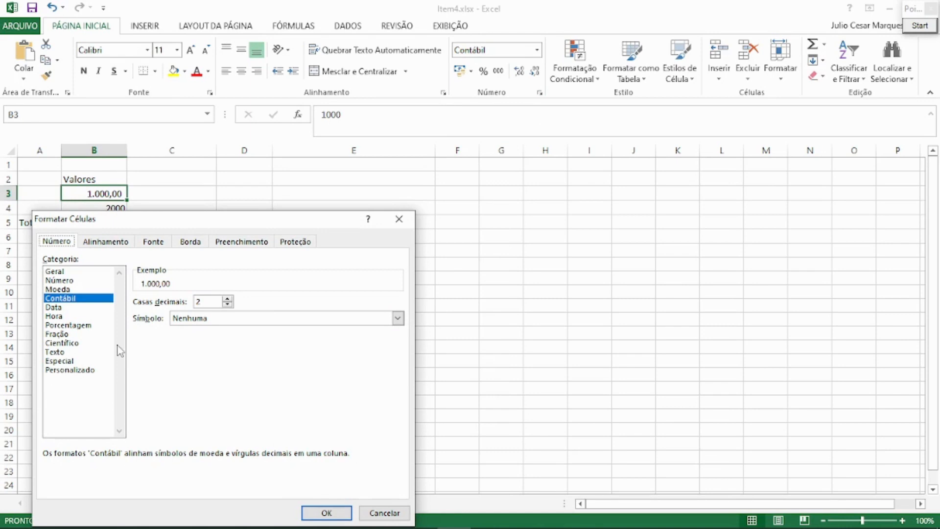
click(64, 272)
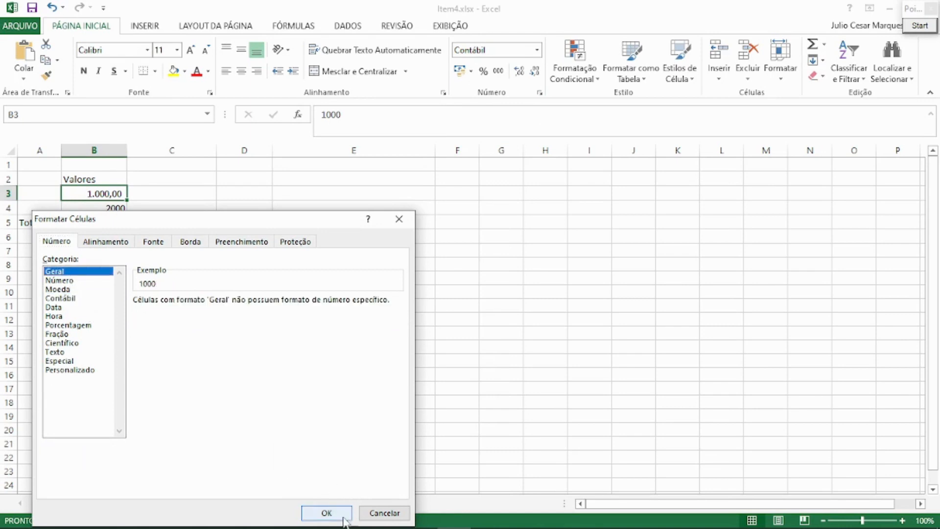
click(326, 513)
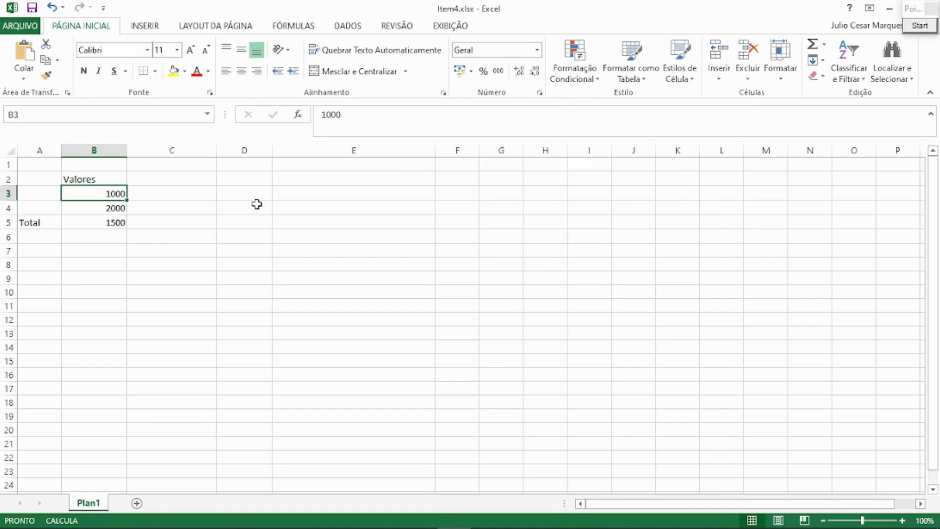
Apply the directional icon set of green, yellow and red arrows to cells B3:B4 as conditional formatting.
click(196, 193)
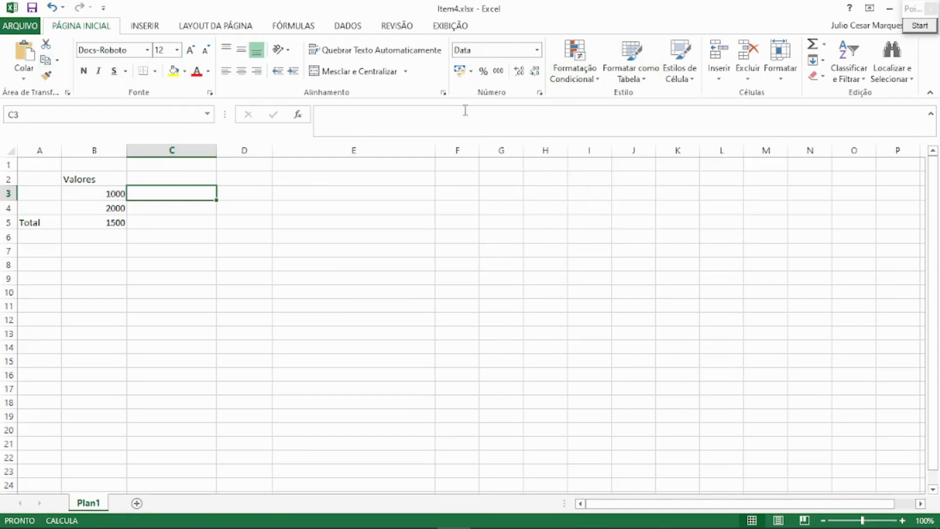
mouse_move(119, 191)
mouse_down()
mouse_move(117, 224)
mouse_move(121, 208)
mouse_up()
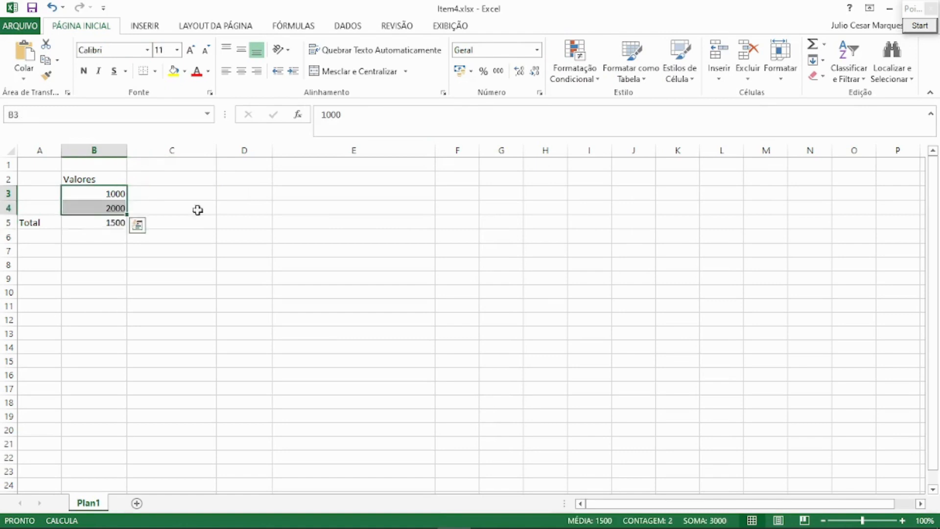
click(592, 83)
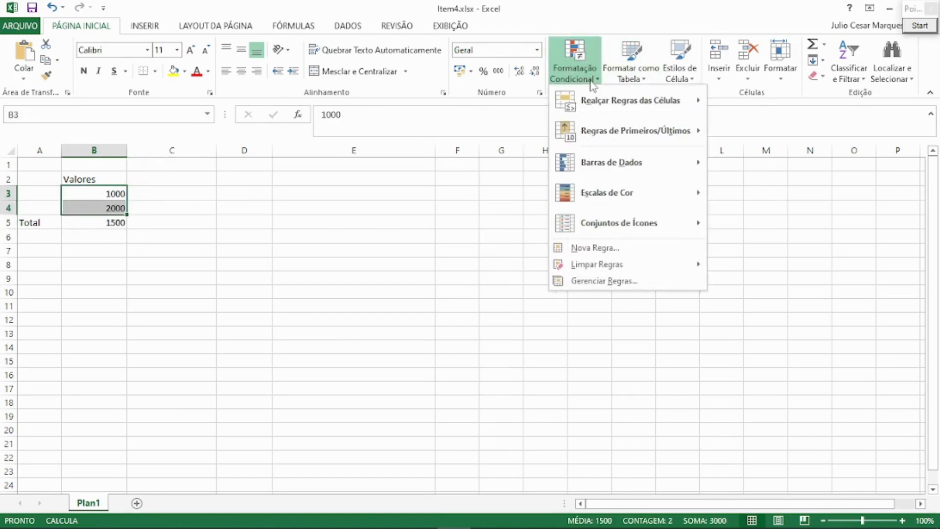
mouse_move(625, 106)
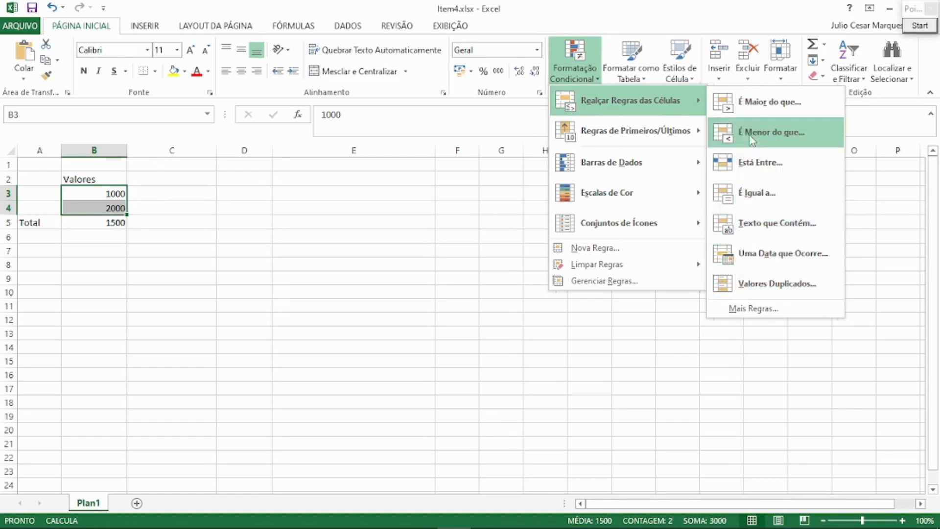
mouse_move(626, 131)
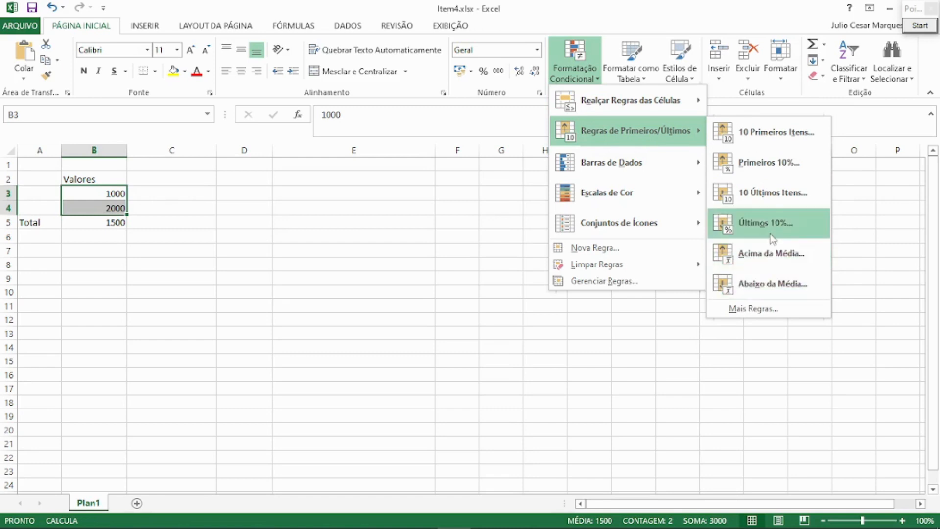
mouse_move(666, 169)
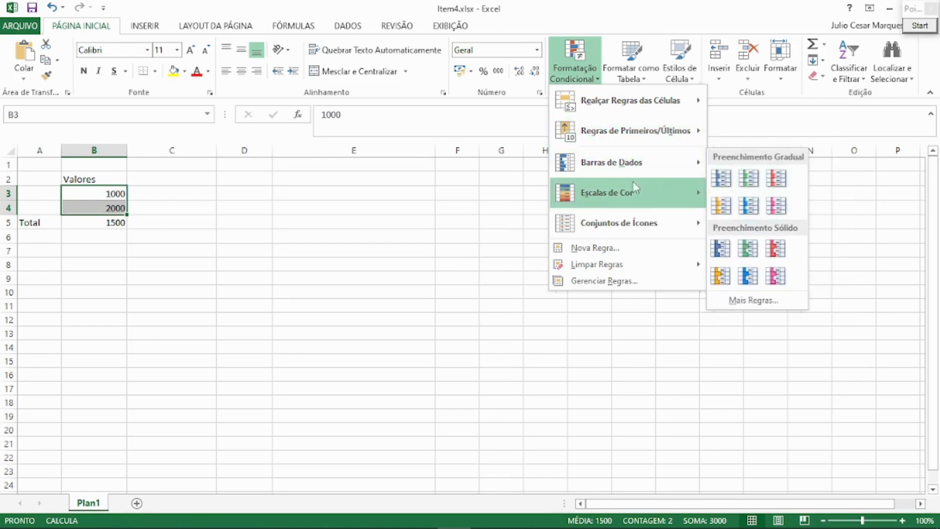
mouse_move(620, 234)
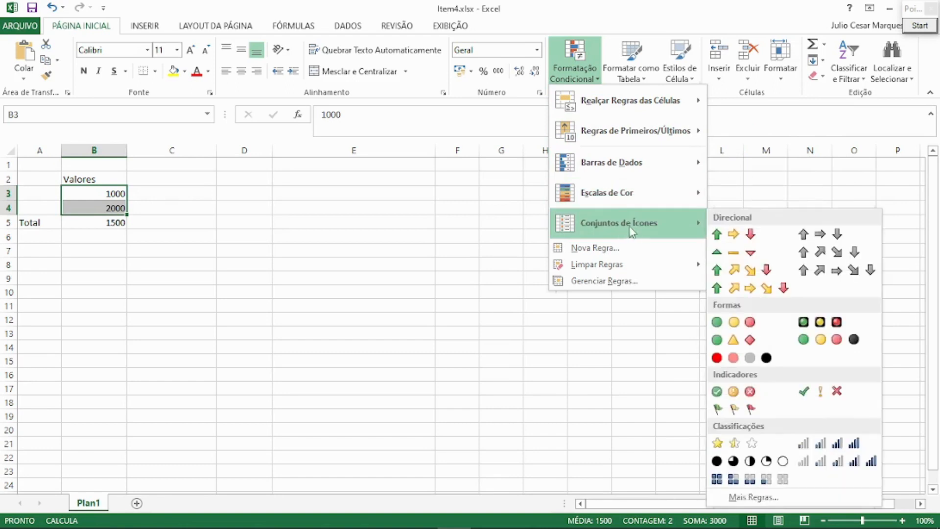
click(732, 238)
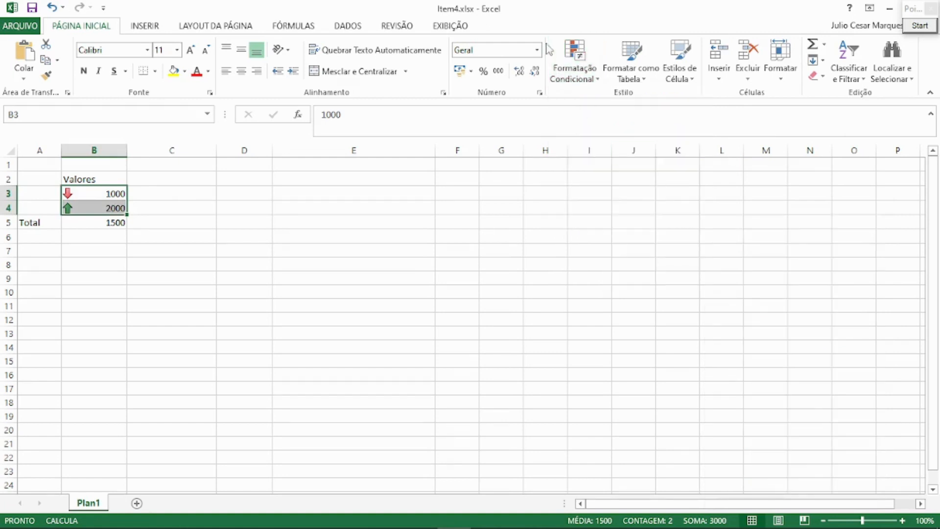
Review the icon set rule of cells B3:B4 in the conditional formatting rules manager and close it.
click(575, 66)
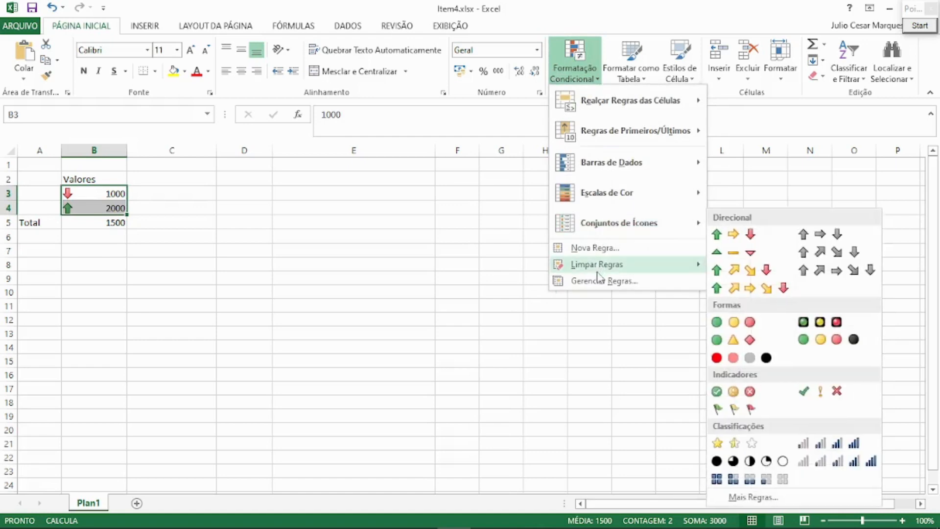
click(601, 282)
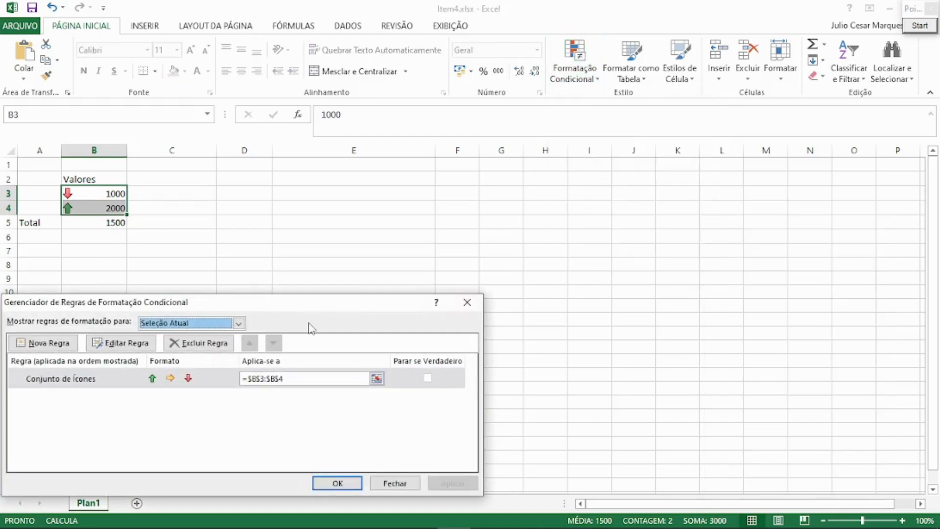
drag(273, 305, 484, 181)
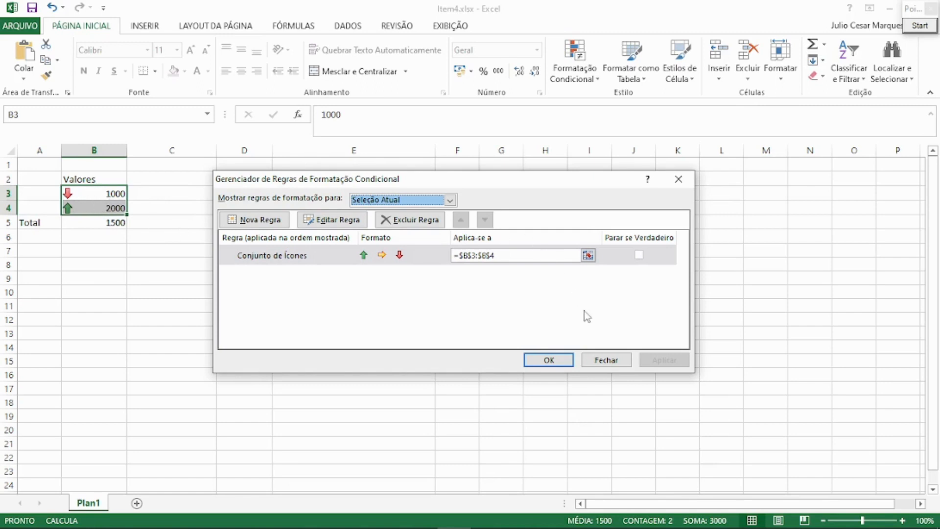
click(598, 361)
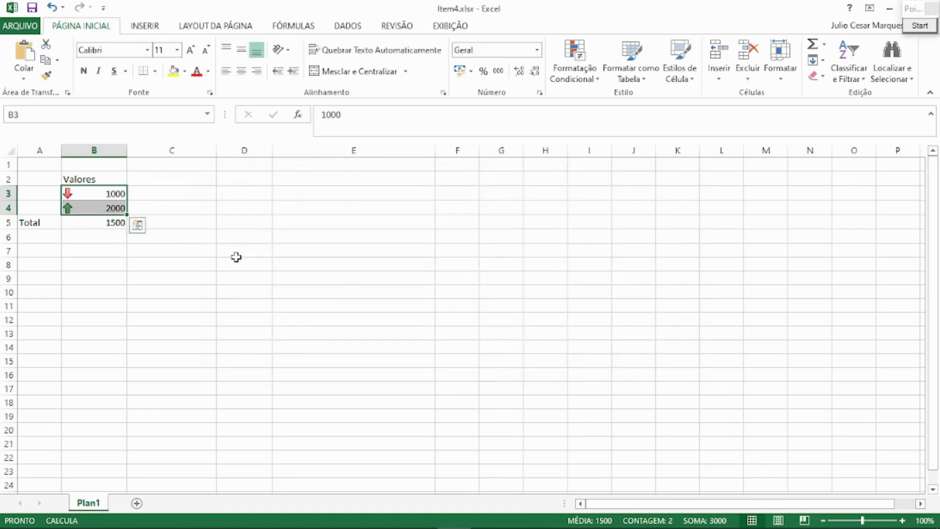
Apply the green, yellow and red directional arrow icon set to cells B3:B5, including the total.
click(84, 192)
drag(84, 192, 90, 221)
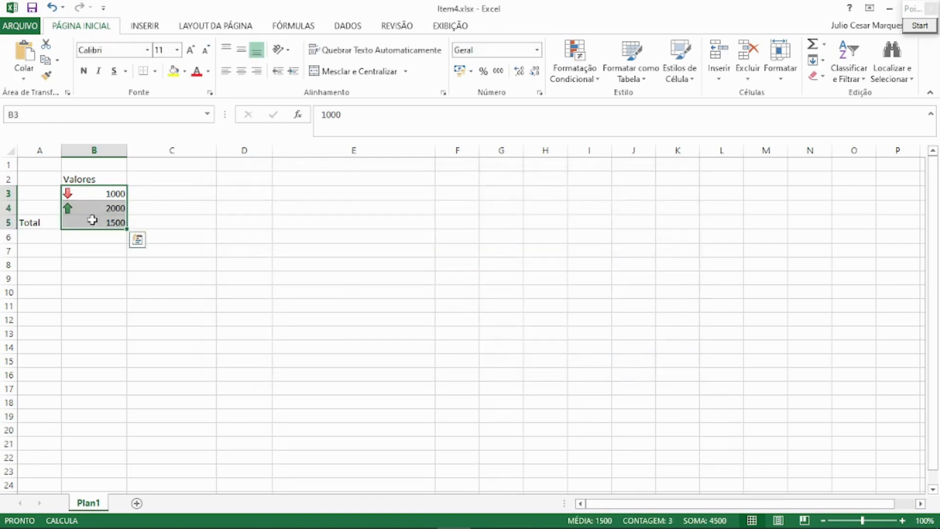
click(579, 78)
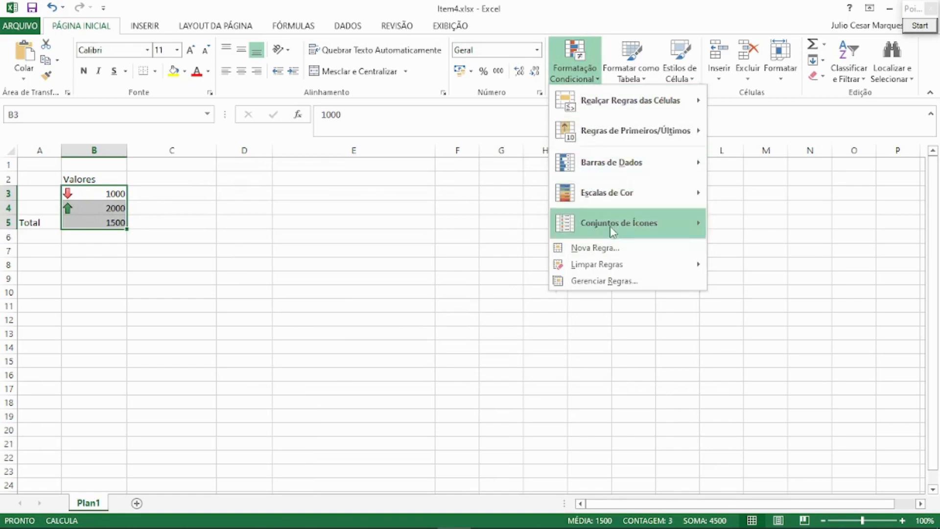
mouse_move(613, 224)
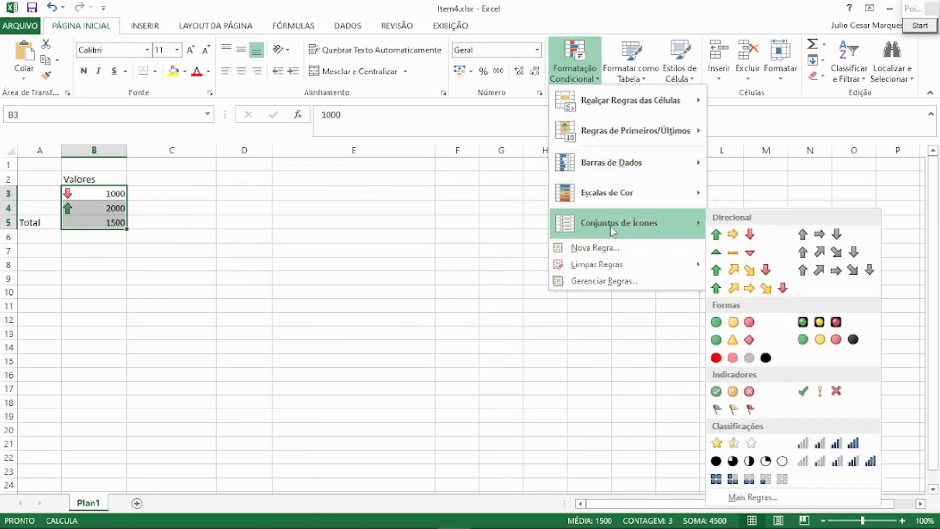
click(733, 236)
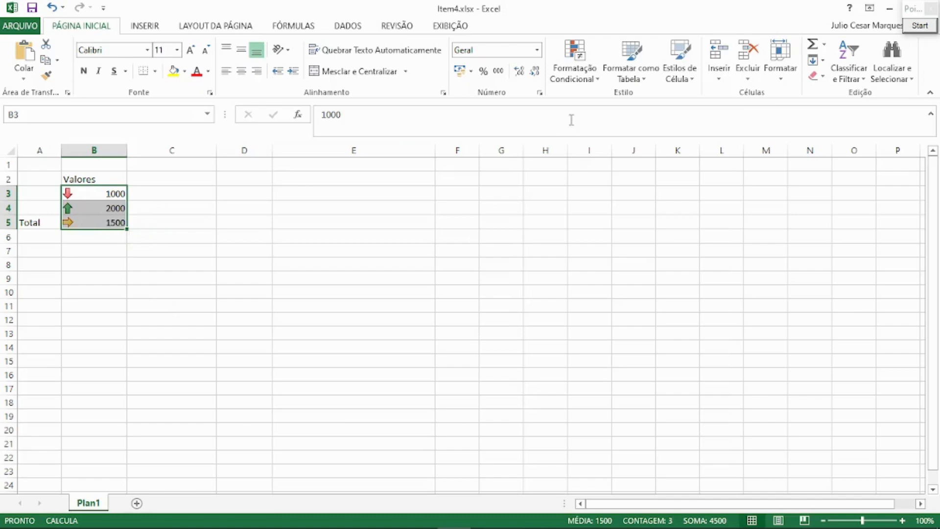
Preview the Formas icon sets on cells B3:B5 without applying one.
click(574, 69)
mouse_move(618, 227)
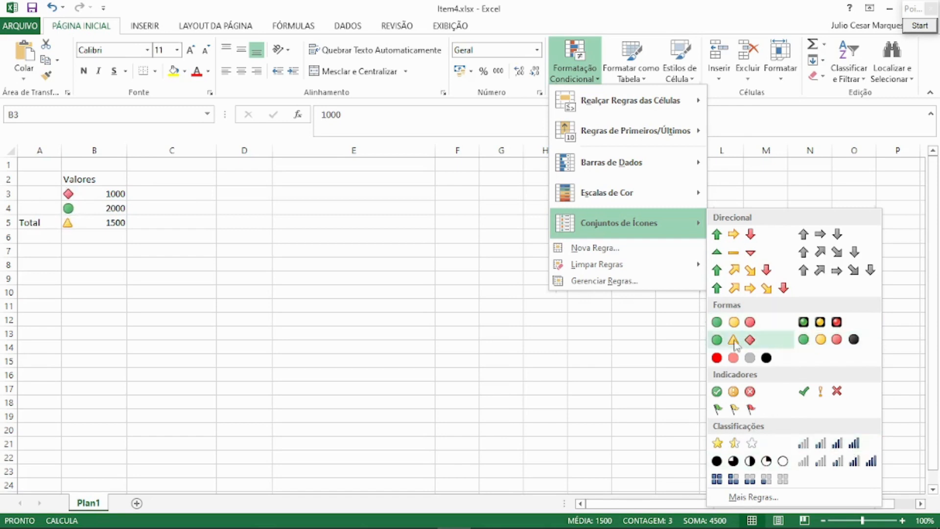
click(163, 201)
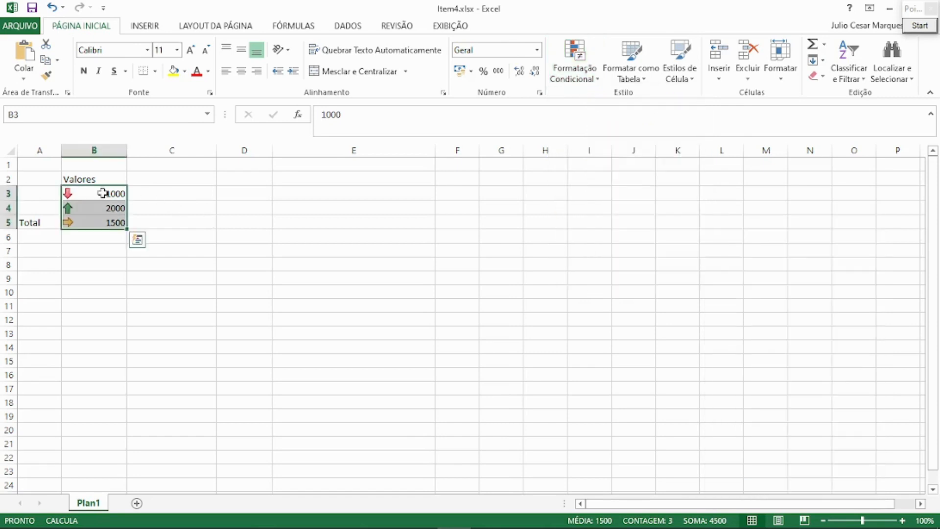
View the Formatar como Tabela styles for the range B3:B19 without applying one.
drag(101, 192, 85, 358)
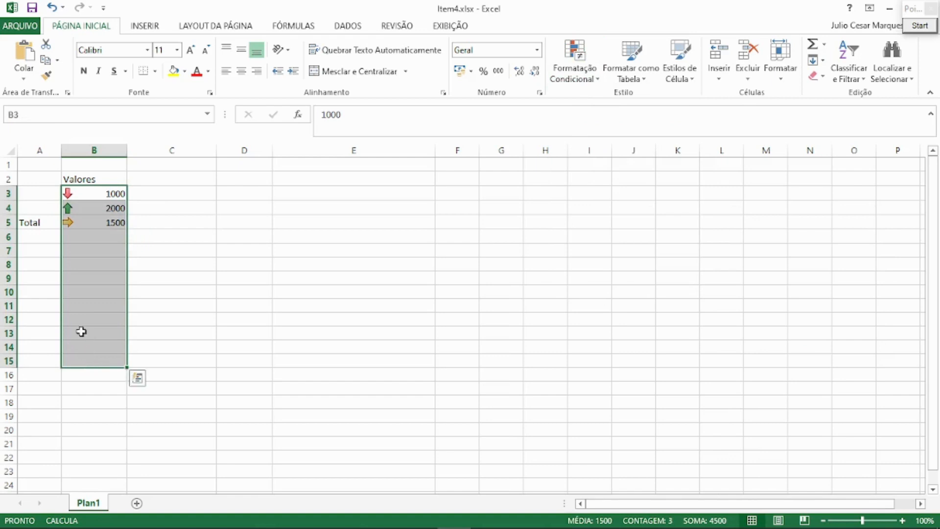
click(78, 238)
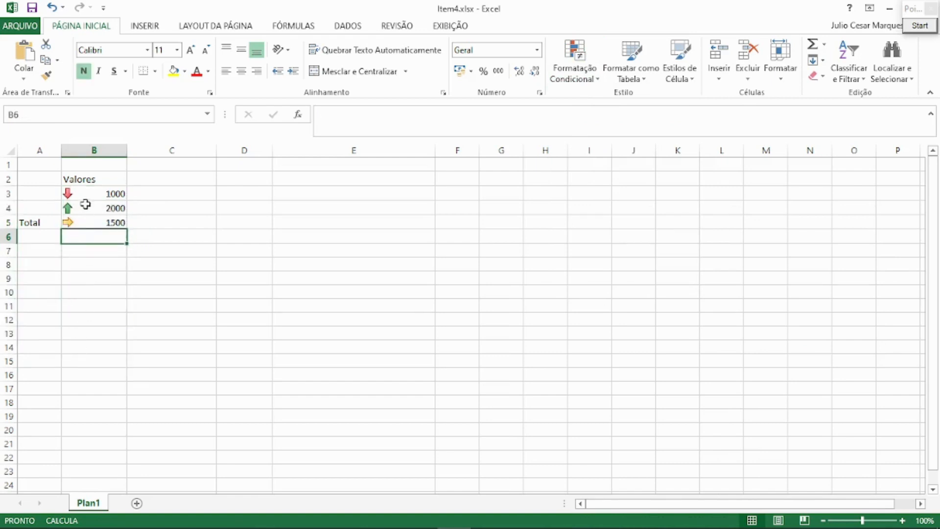
drag(90, 192, 92, 411)
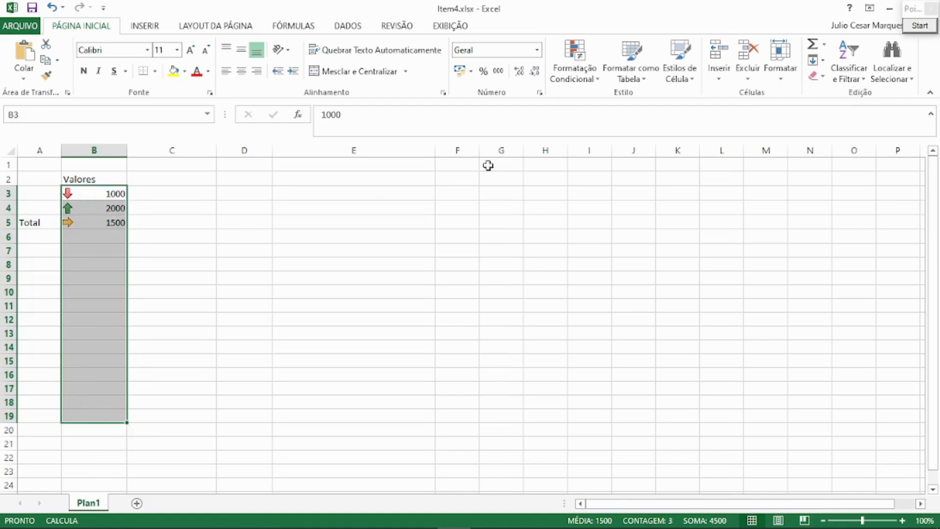
click(624, 83)
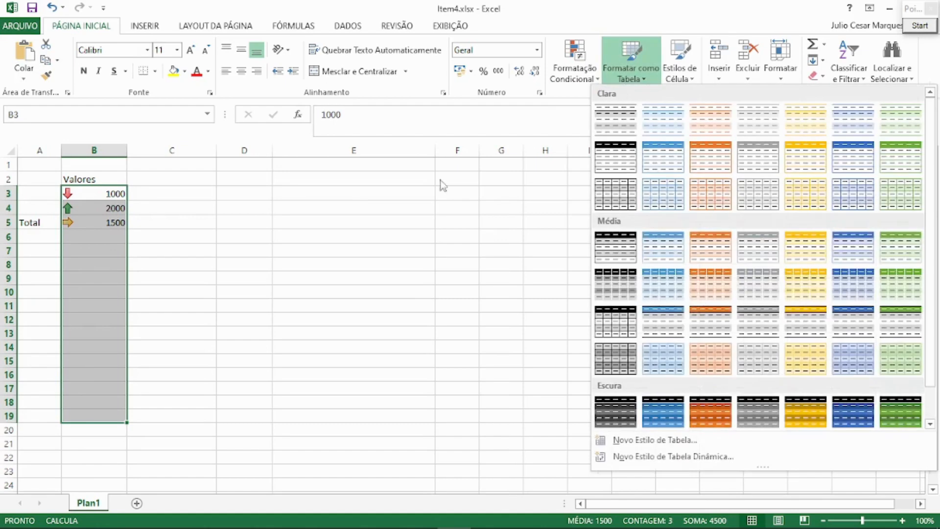
click(303, 199)
Format the range A2:B5 as a table with the black-header Clara style, keeping the headers option enabled.
drag(245, 179, 657, 288)
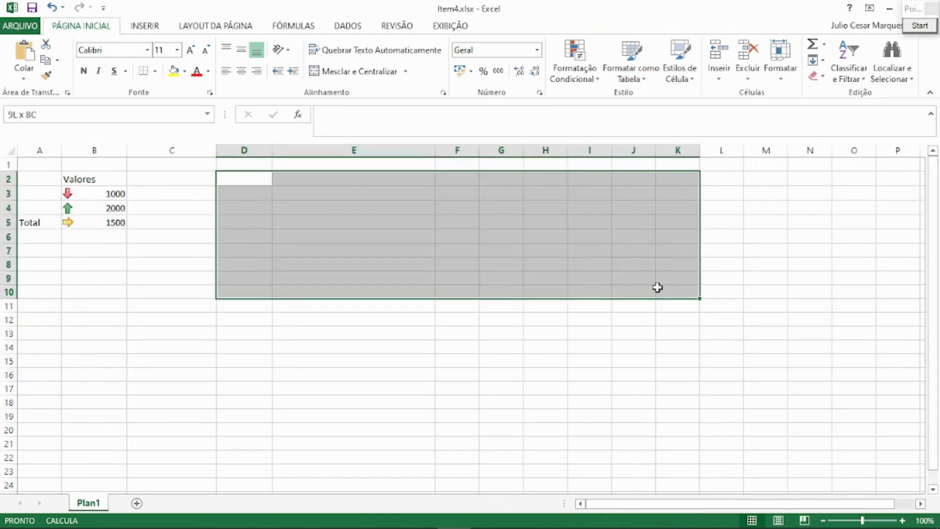
drag(40, 181, 100, 222)
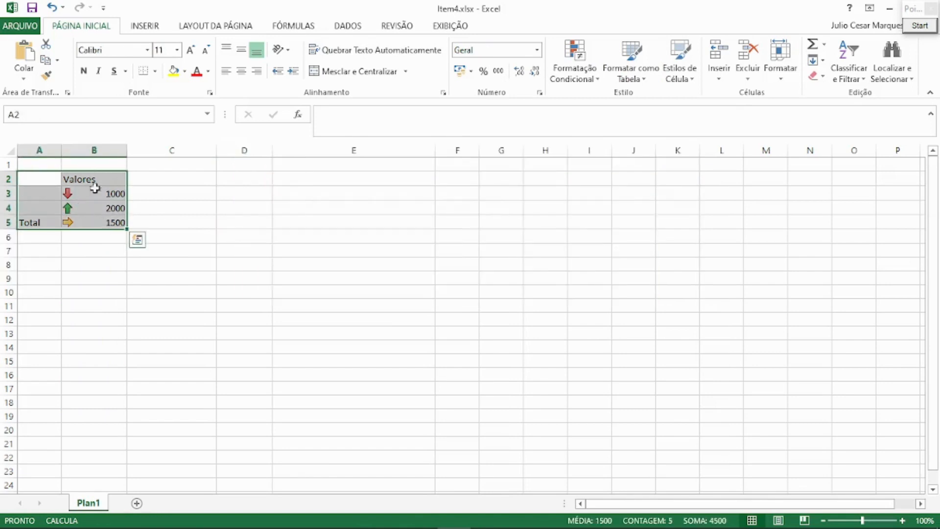
click(40, 175)
drag(39, 175, 117, 224)
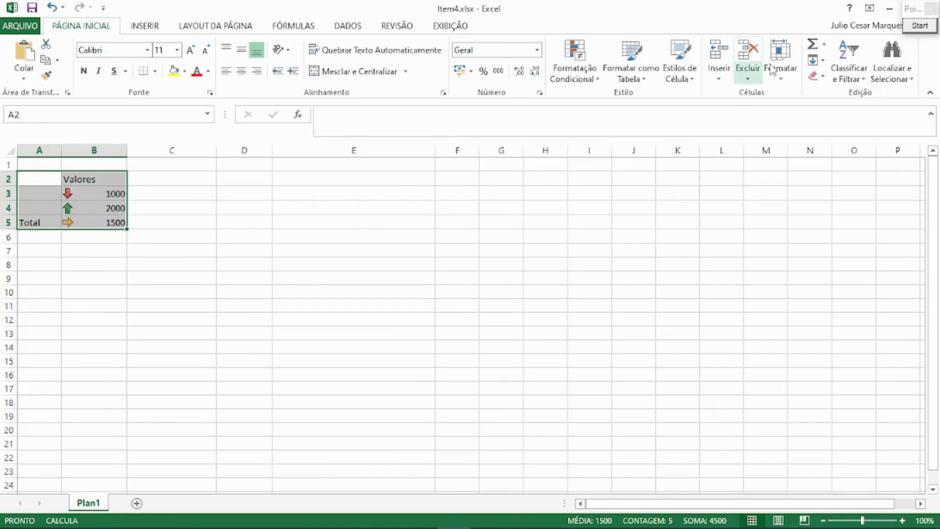
click(627, 81)
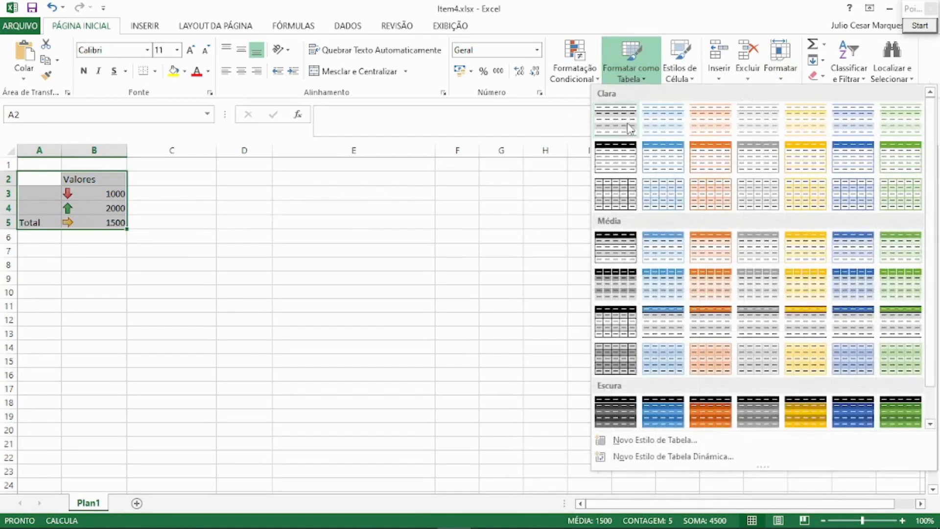
click(627, 153)
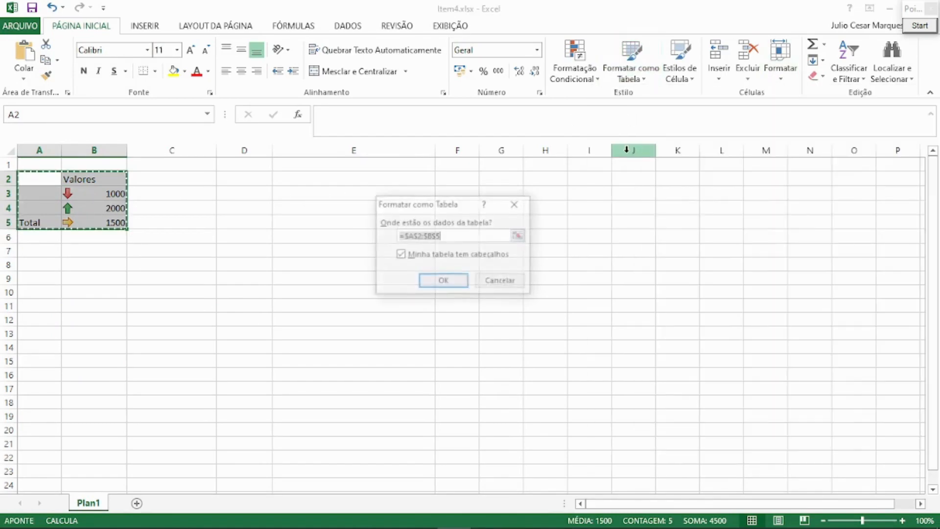
click(464, 282)
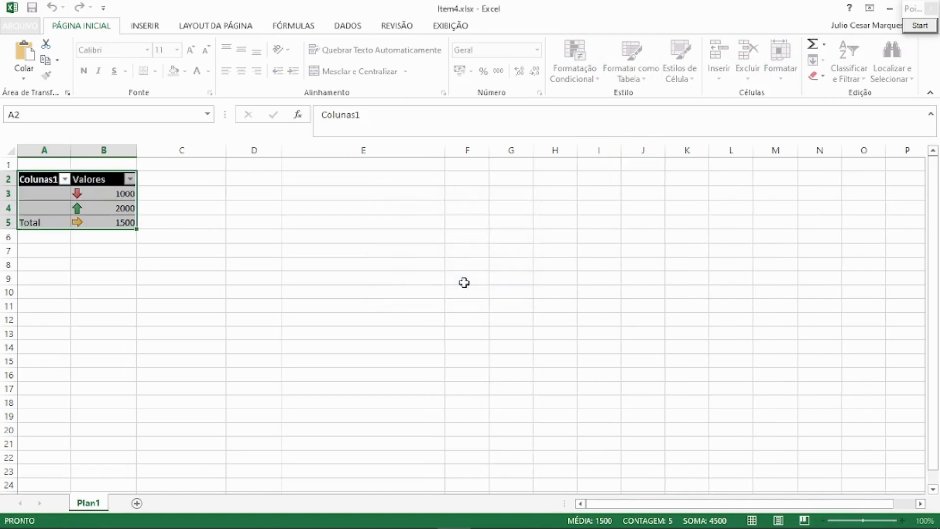
click(365, 264)
Preview the table styles, cell styles and insertion options for the table A2:B5 without applying any.
click(43, 180)
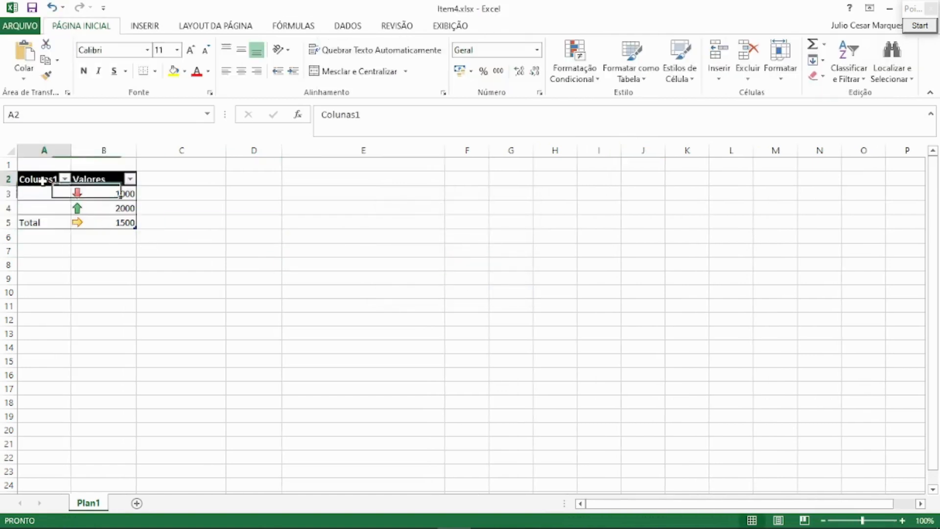
drag(42, 180, 103, 179)
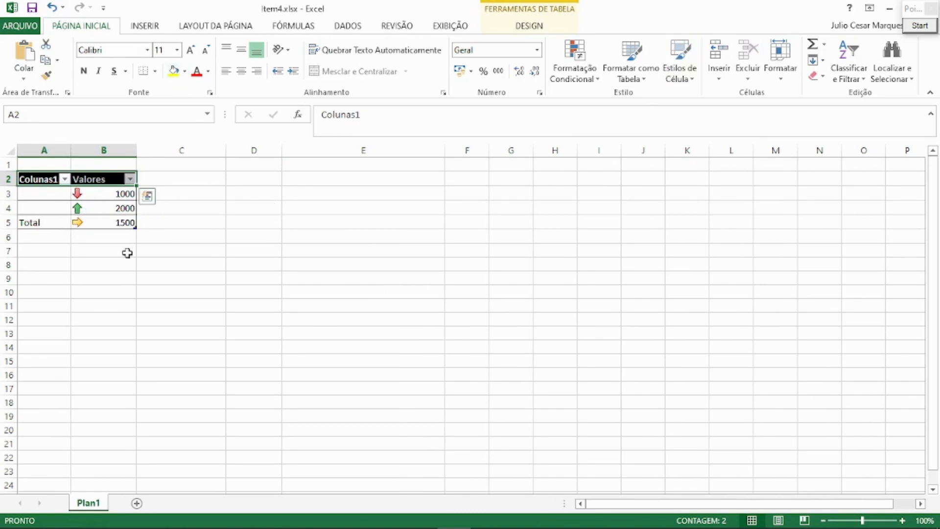
drag(44, 180, 114, 223)
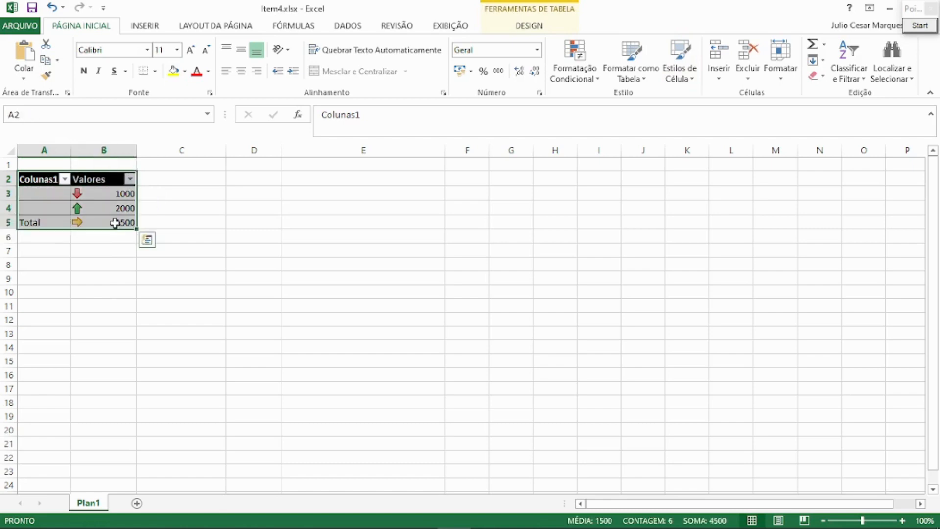
click(654, 80)
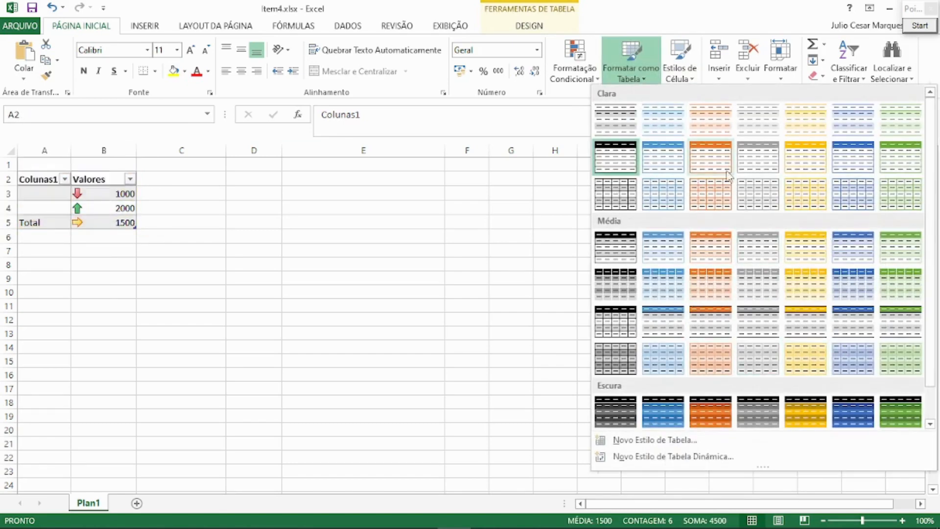
click(693, 80)
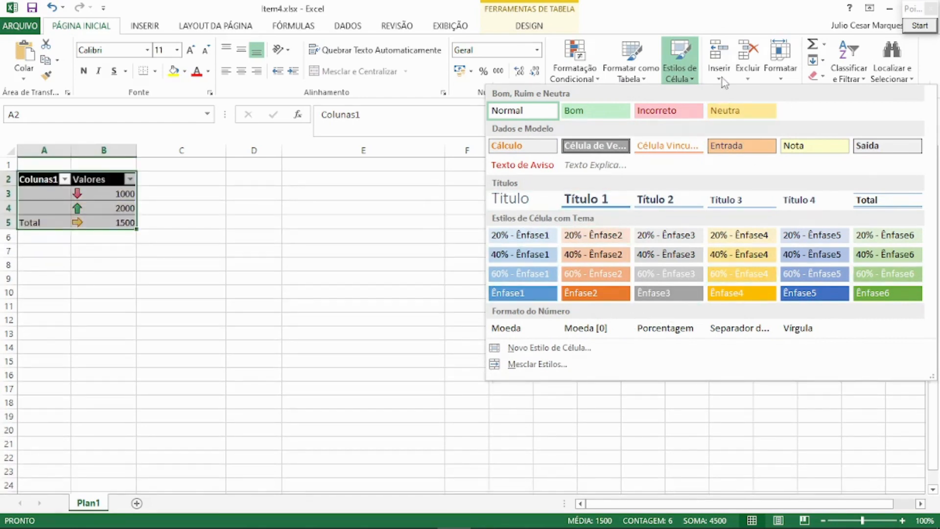
click(722, 80)
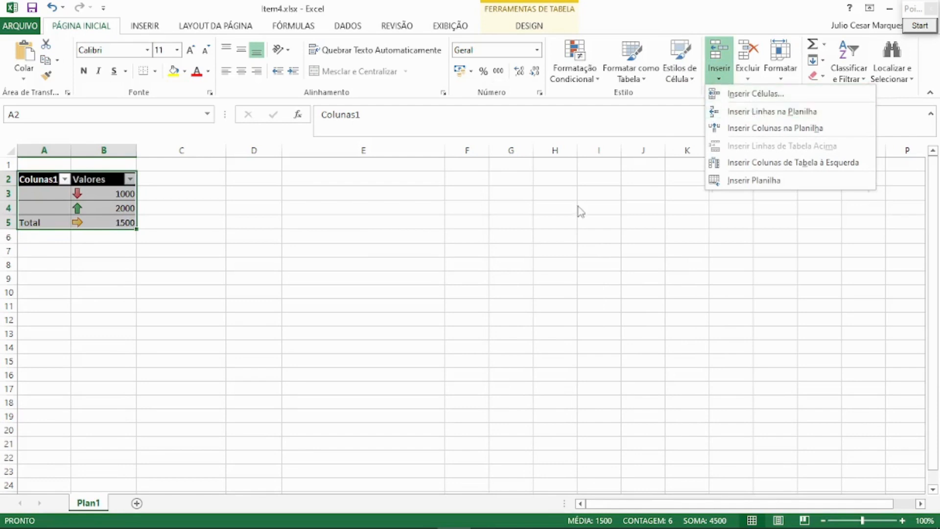
key(Escape)
Insert a blank sheet row above row 4, between the values 1000 and 2000.
click(8, 207)
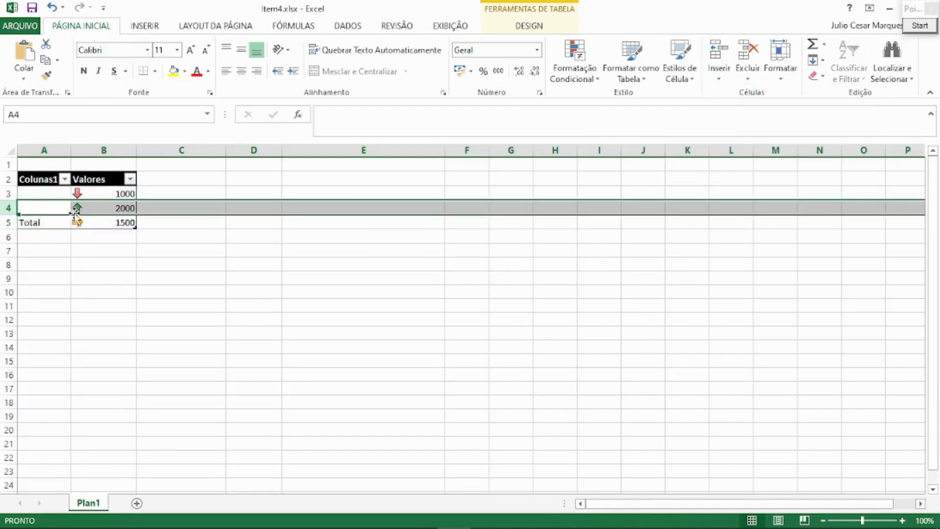
click(723, 80)
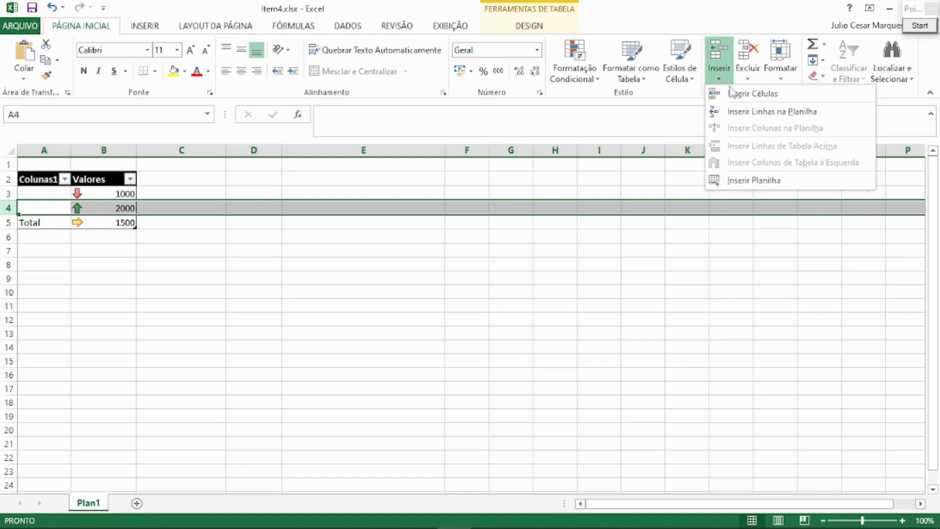
click(756, 113)
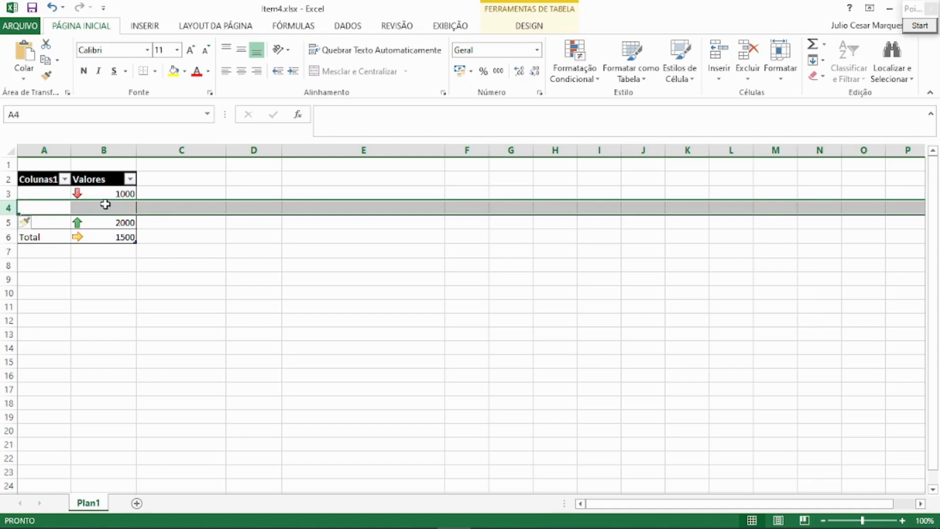
click(158, 206)
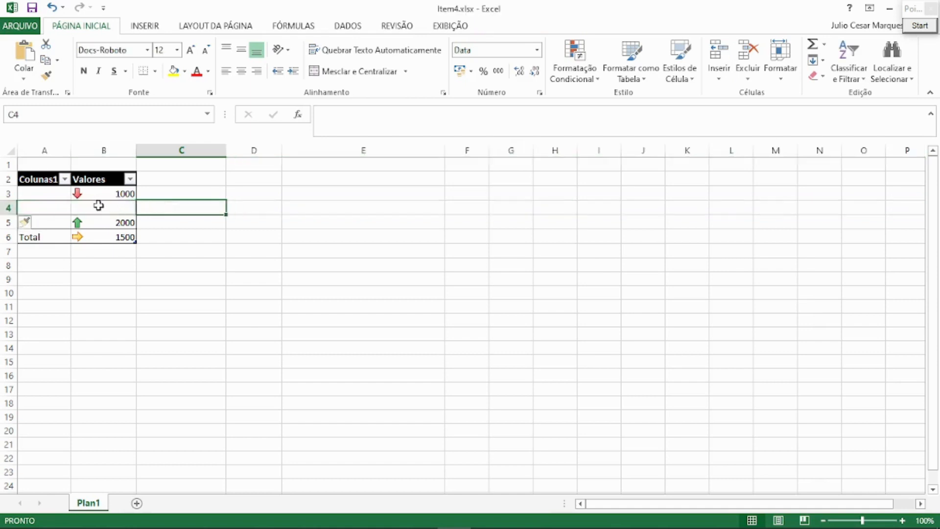
Insert cells at B6 to add a blank table row directly above the Total row.
click(104, 237)
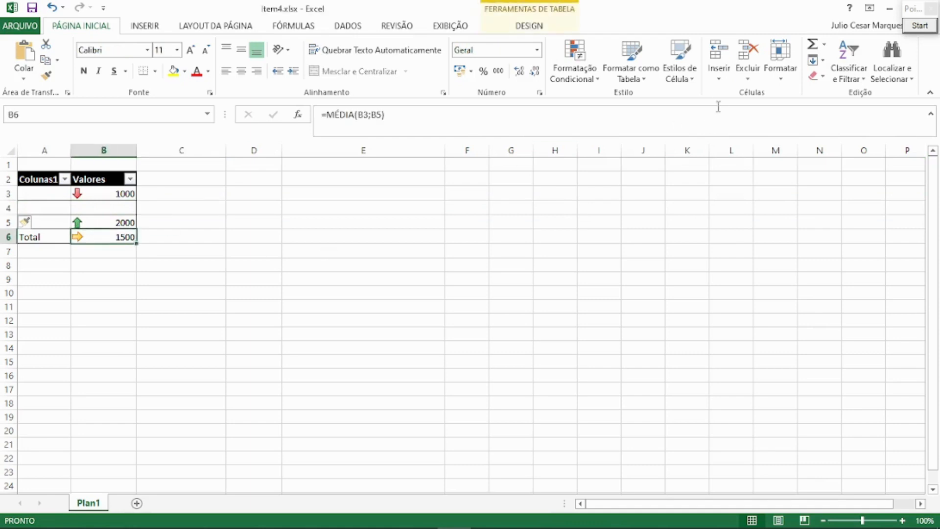
click(719, 78)
click(750, 95)
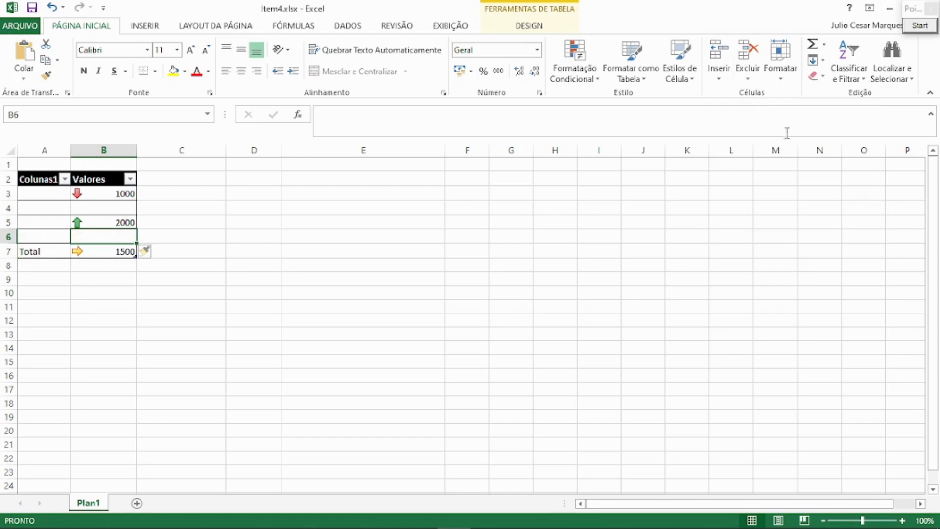
Delete the blank table row above Total and the blank sheet row 4.
click(750, 78)
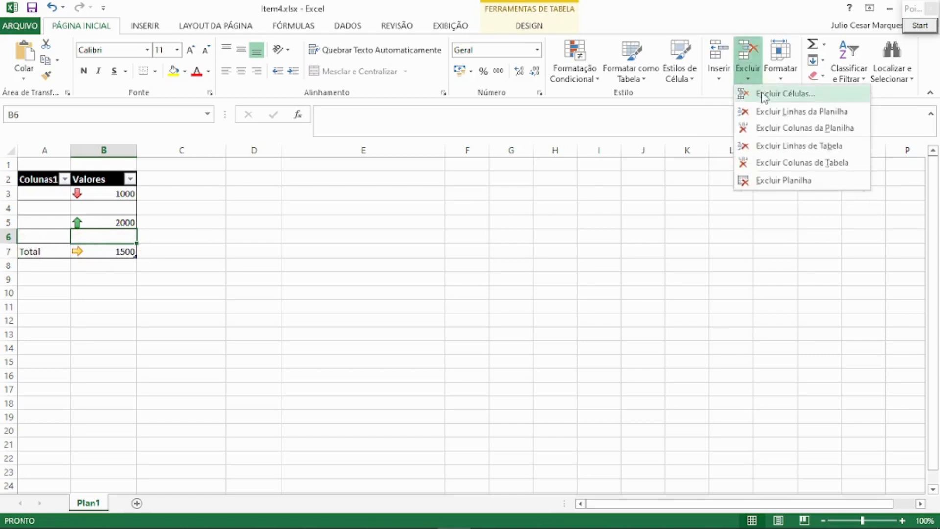
click(760, 95)
click(9, 207)
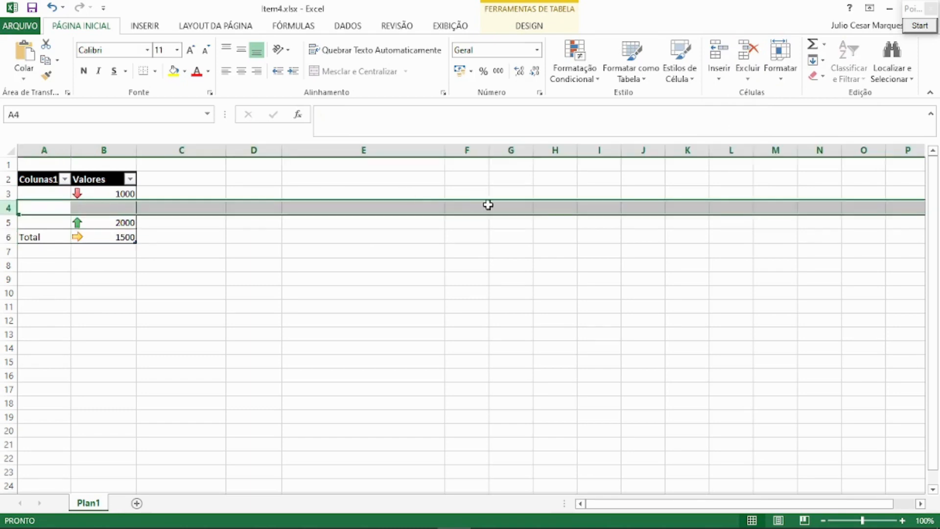
click(750, 83)
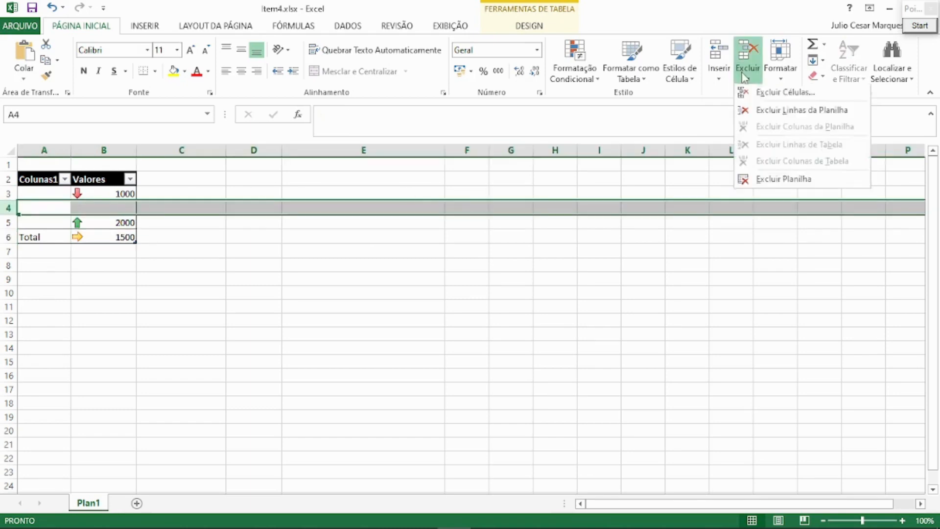
click(787, 110)
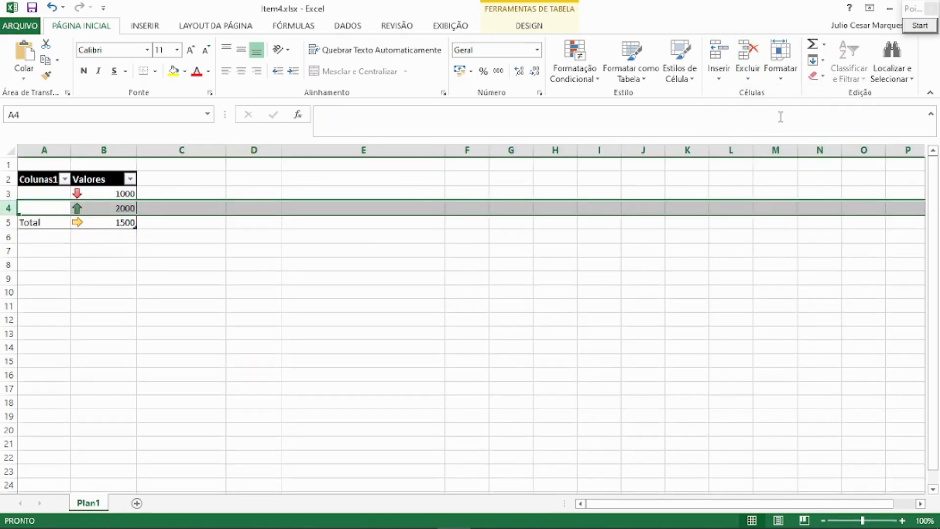
View the Formatar options for cell size, visibility, sheet organisation and protection without applying any.
click(782, 82)
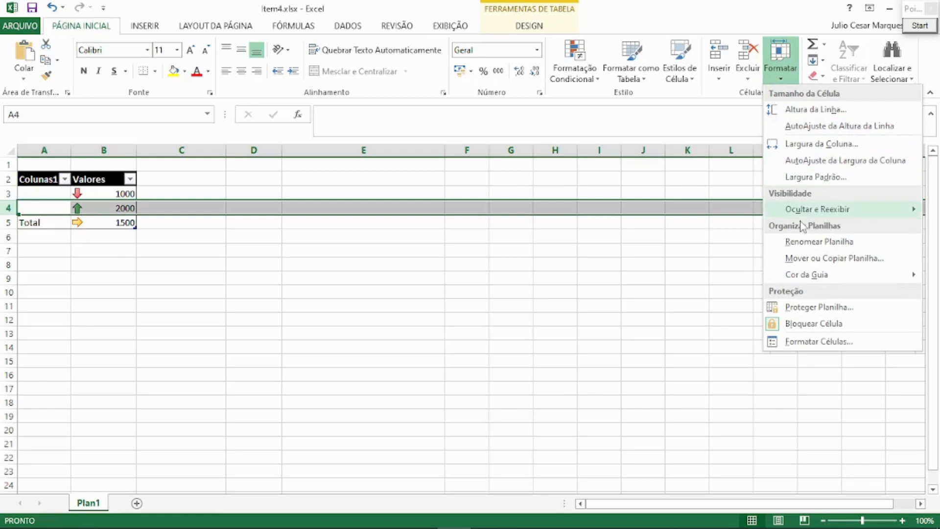
mouse_move(808, 210)
click(276, 264)
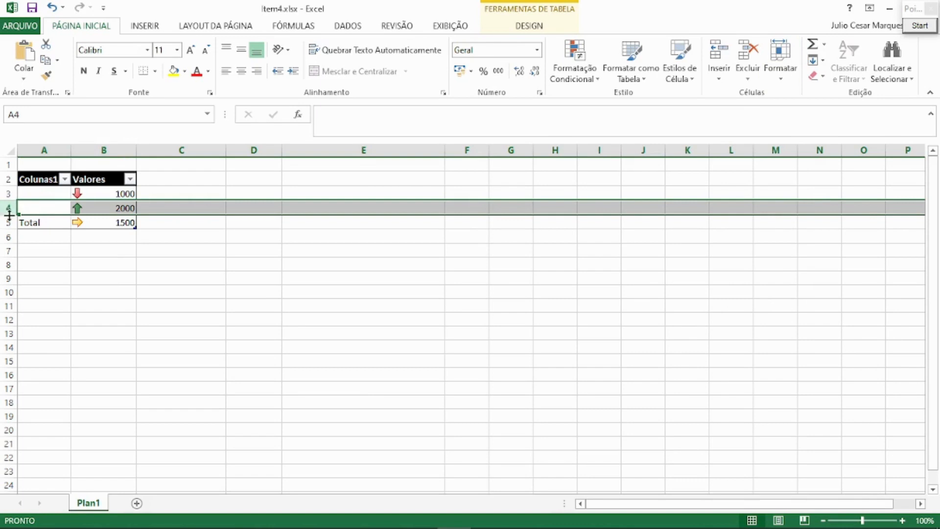
Increase row 4 to about two and a half times its height and widen column C by about three quarters.
drag(9, 215, 9, 236)
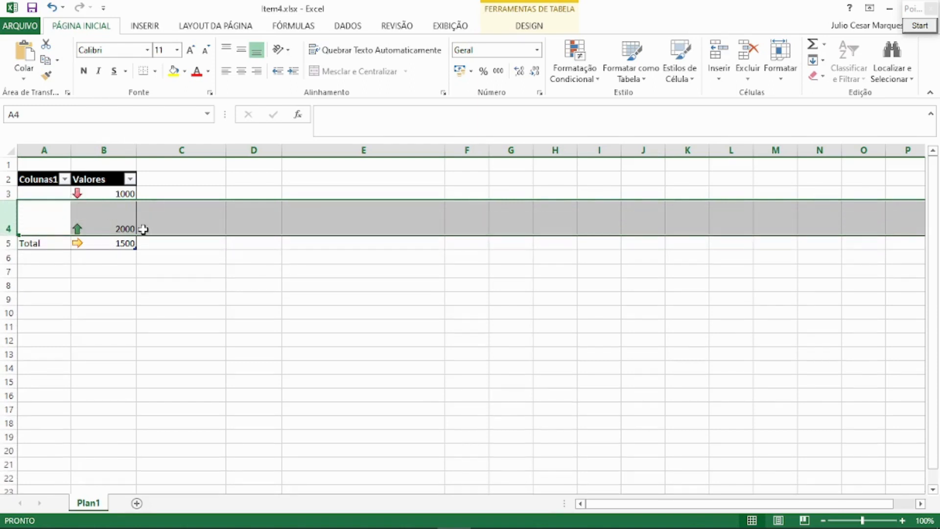
drag(227, 151, 295, 157)
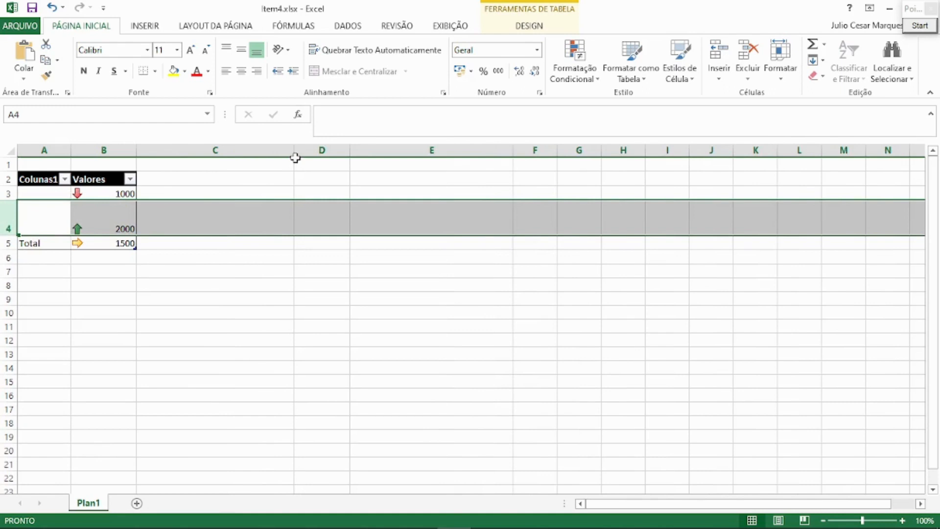
click(776, 79)
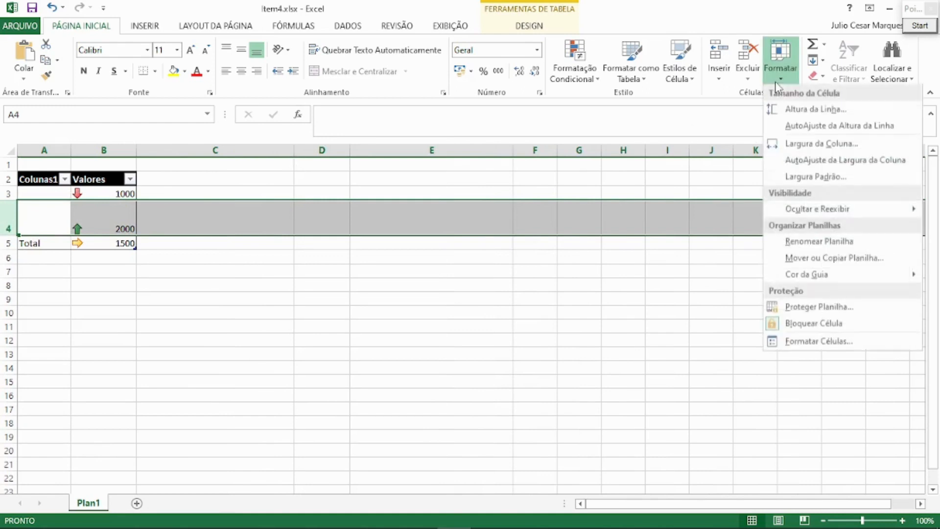
click(780, 87)
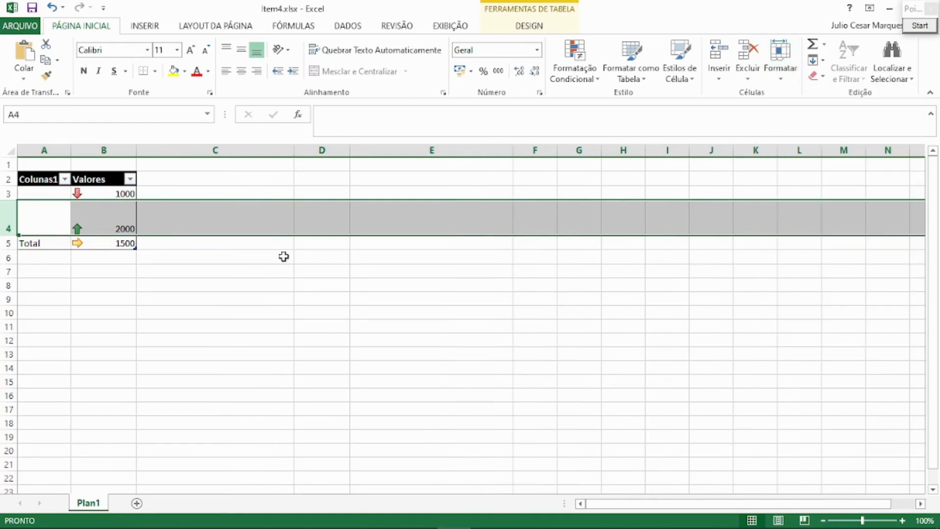
click(254, 226)
Insert an AutoSum formula =SOMA(B3:B6) in cell B7 below the table.
click(130, 274)
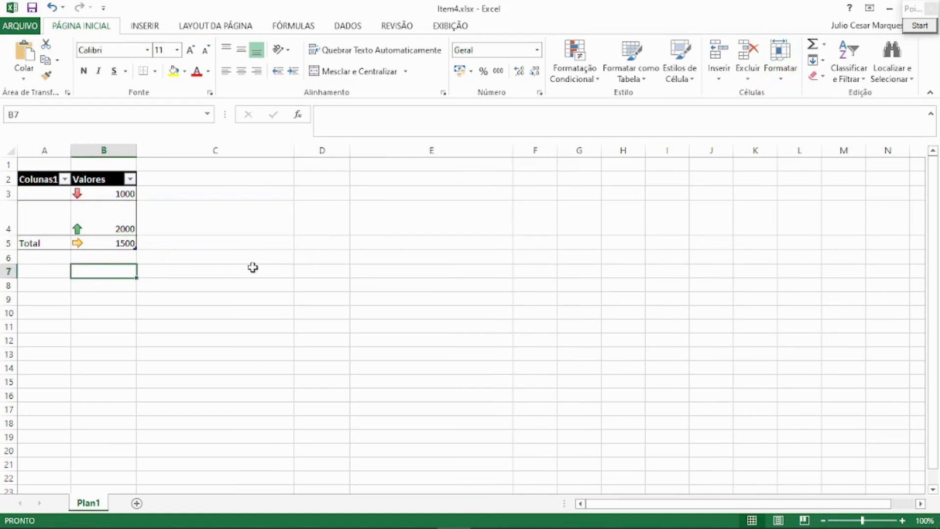
click(825, 45)
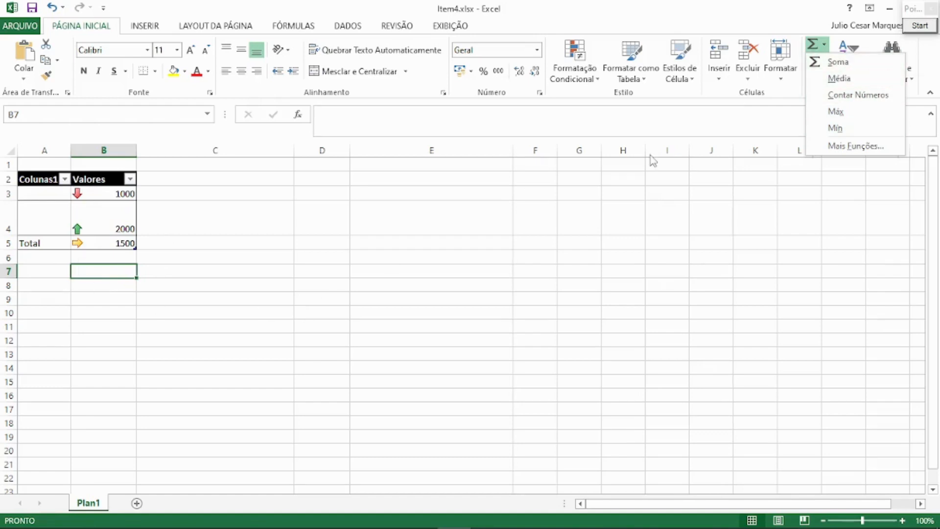
click(833, 62)
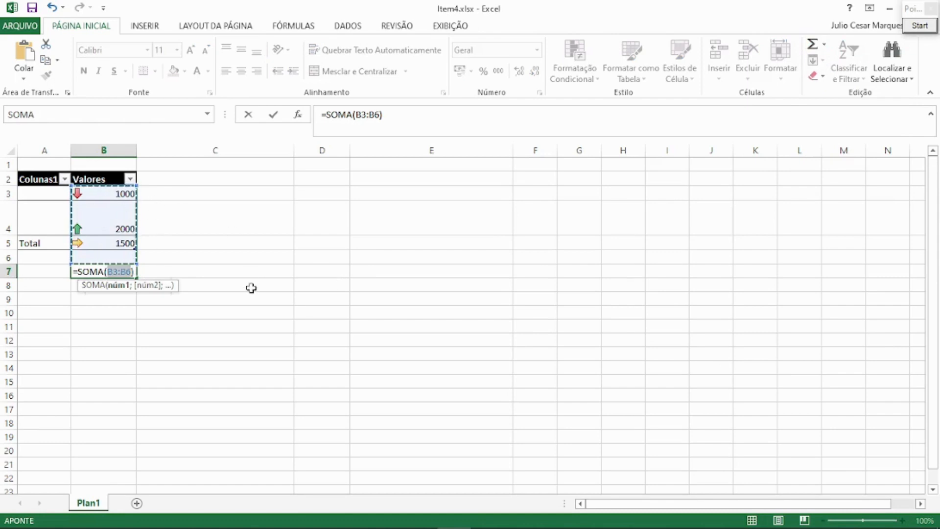
key(Return)
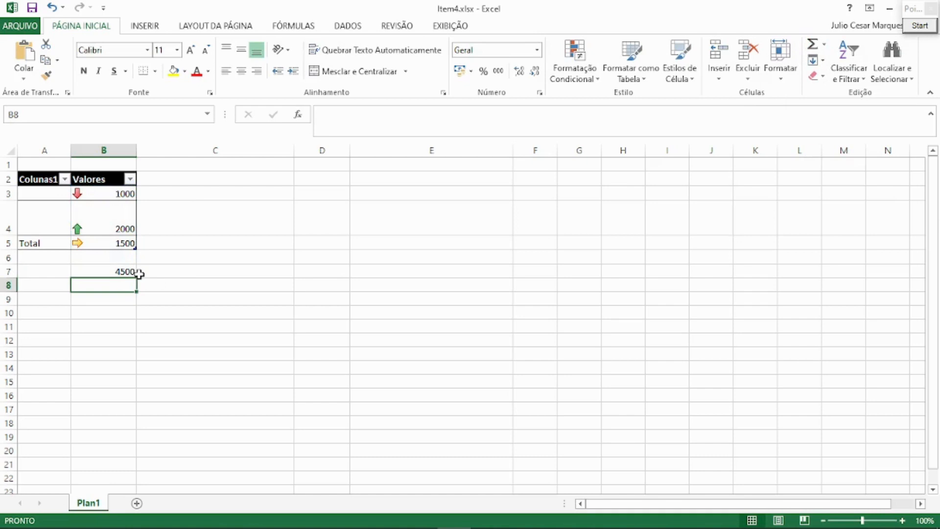
Replace the average formula in the Total cell B5 with an AutoSum of B3:B4.
click(129, 245)
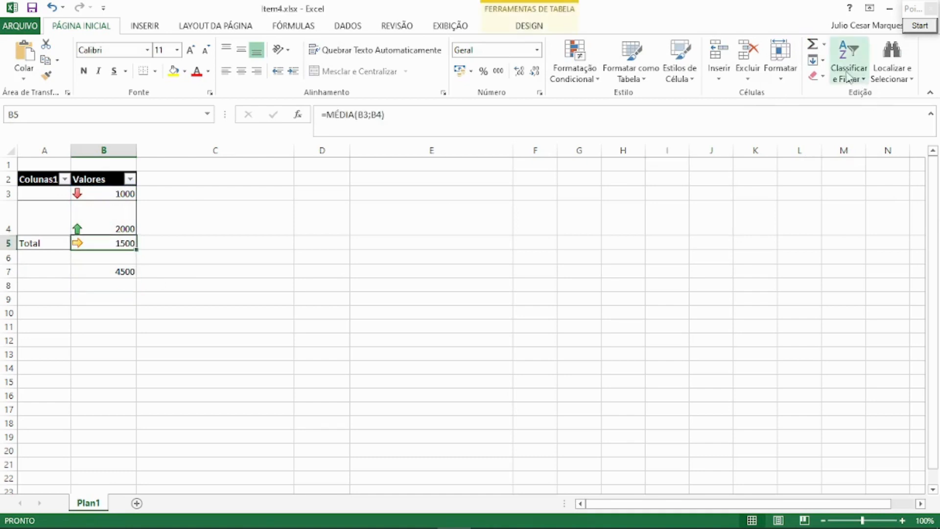
click(824, 44)
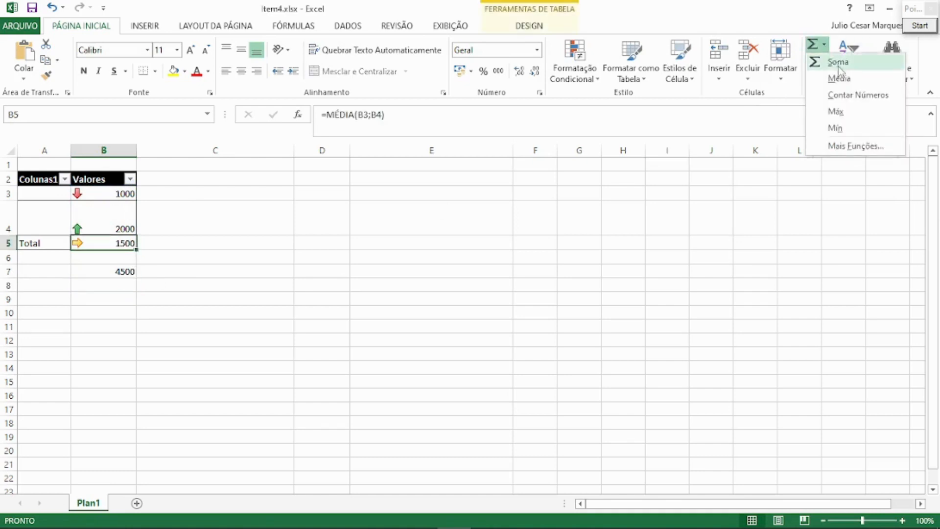
click(836, 65)
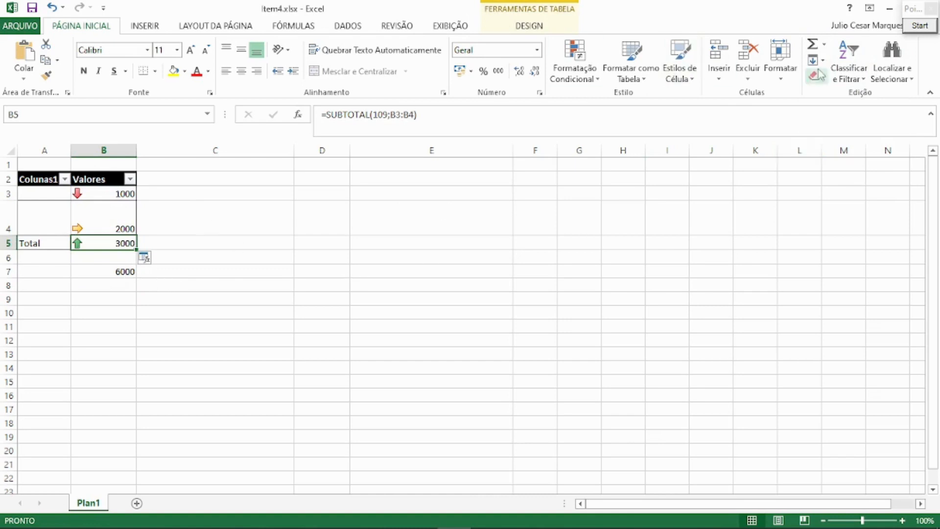
Change the Total cell B5 to the average of B3:B4 and finally to the maximum of that range.
click(824, 44)
click(836, 77)
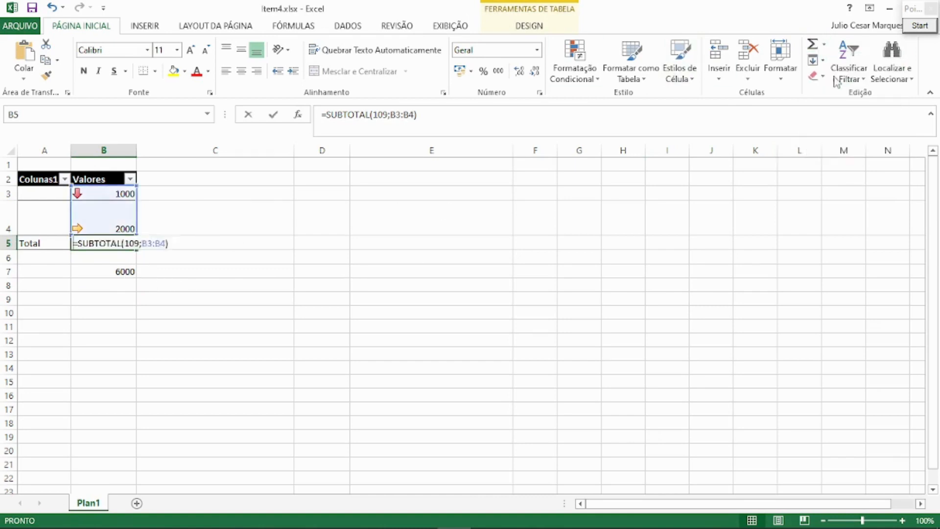
click(824, 44)
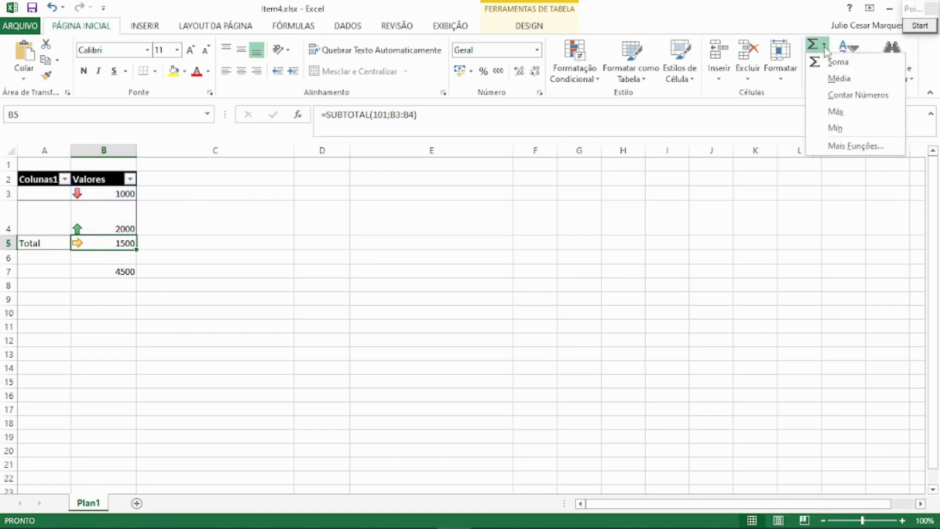
click(835, 111)
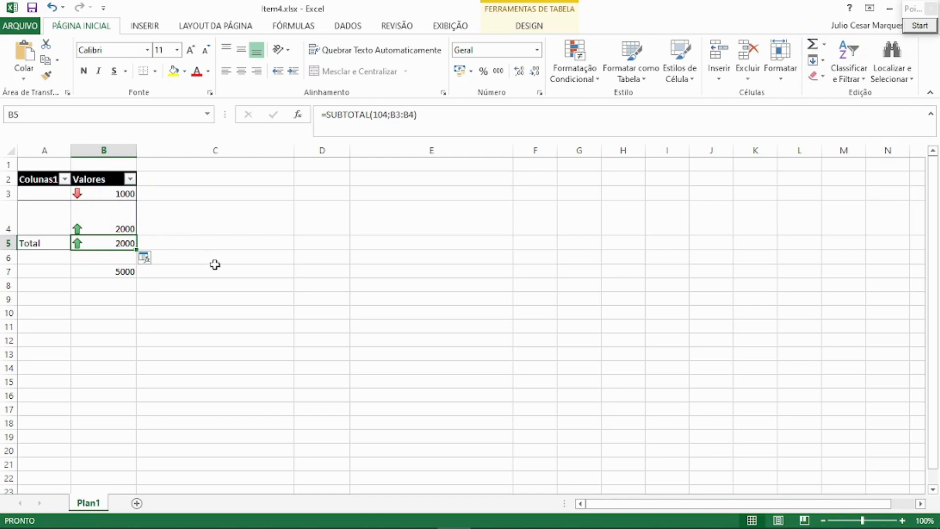
View the function arguments of the Total cell's SUBTOTAL formula through the additional functions option without applying changes.
click(824, 44)
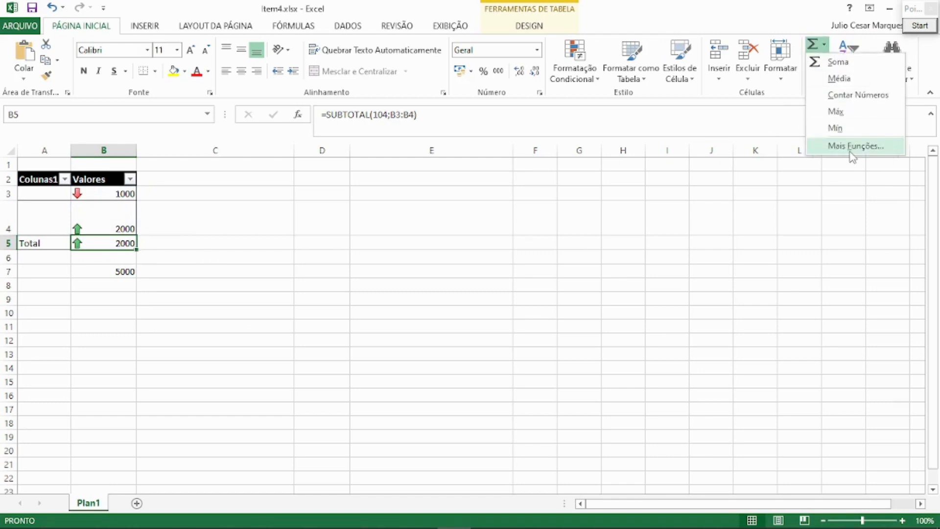
click(850, 147)
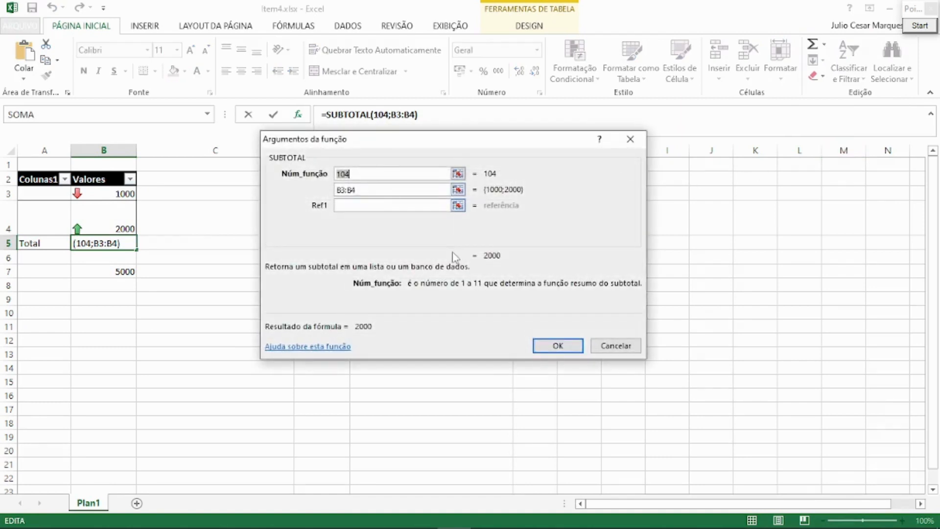
click(625, 347)
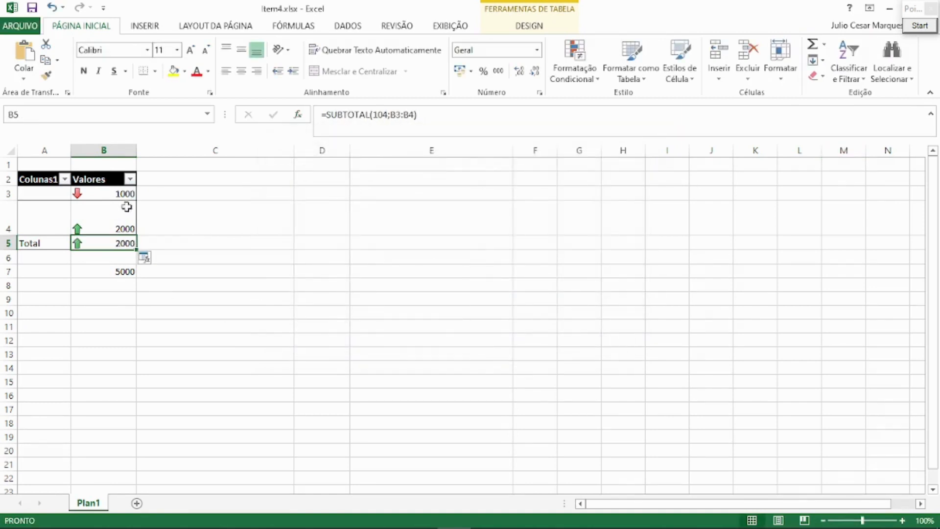
Insert an AutoSum formula =SOMA(B5:D5) in cell E5, in line with the Total row.
click(243, 246)
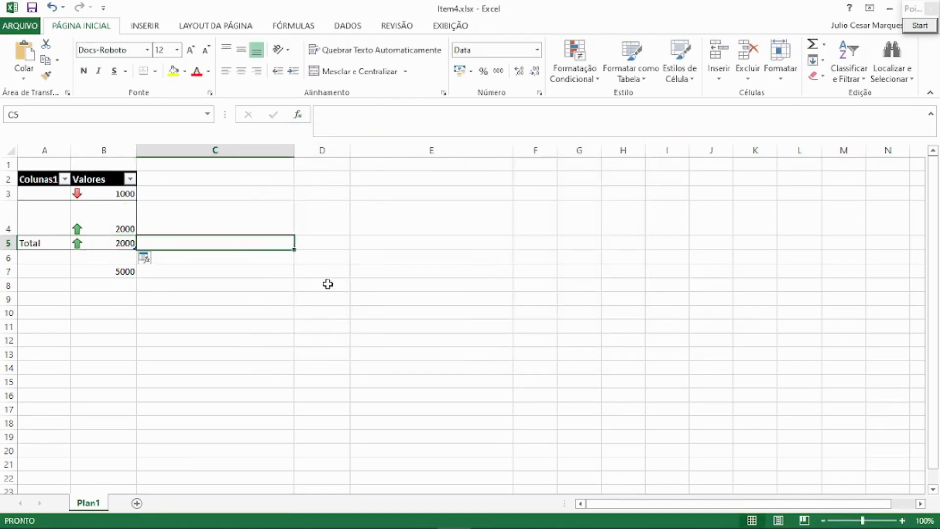
click(405, 241)
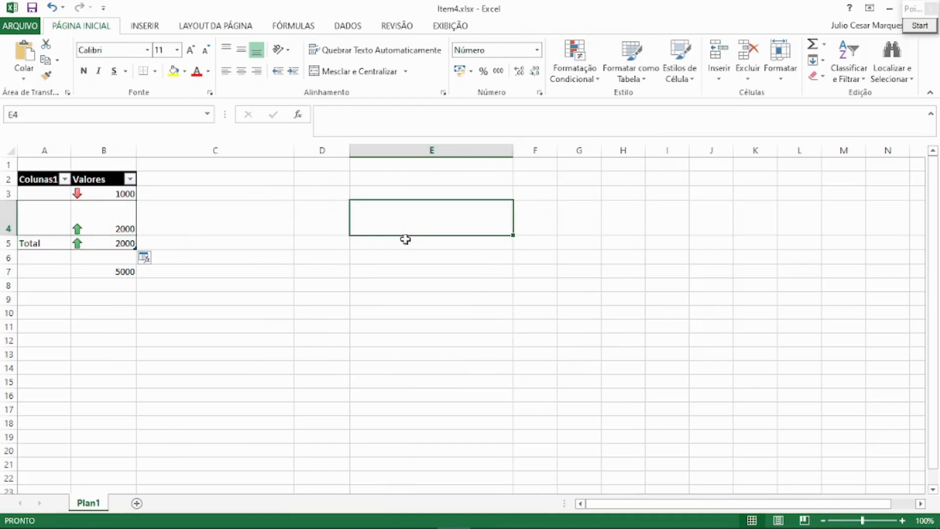
click(825, 45)
click(836, 61)
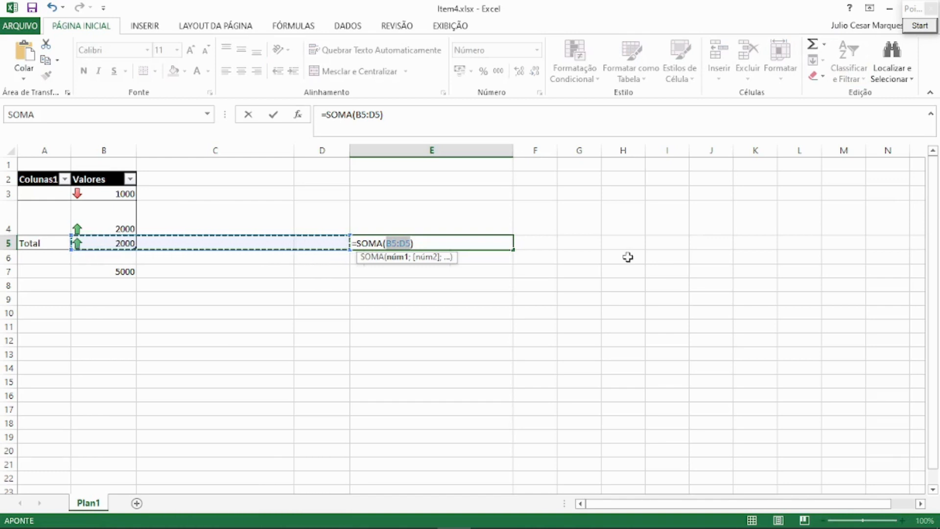
key(Return)
key(Up)
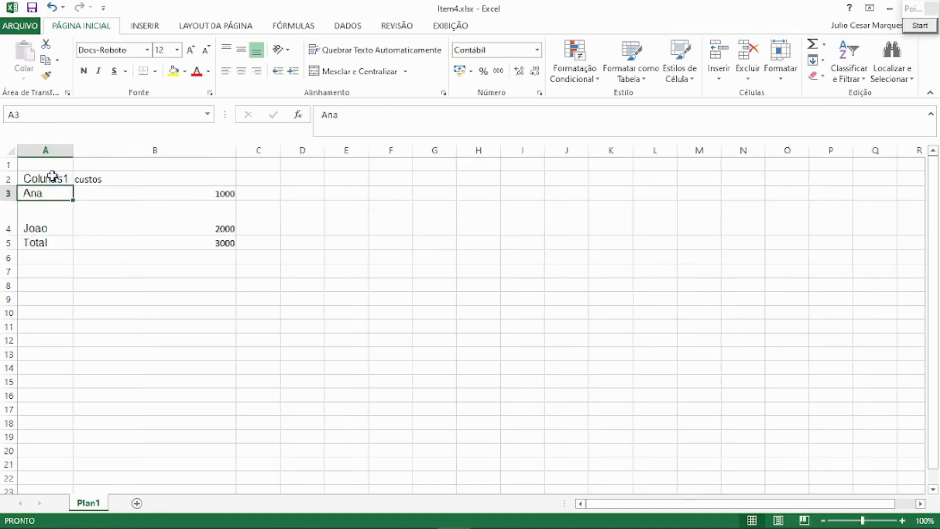
Sort the custos table A2:B5 from Z to A and inspect the Total row's sum formula in B3.
drag(49, 179, 227, 243)
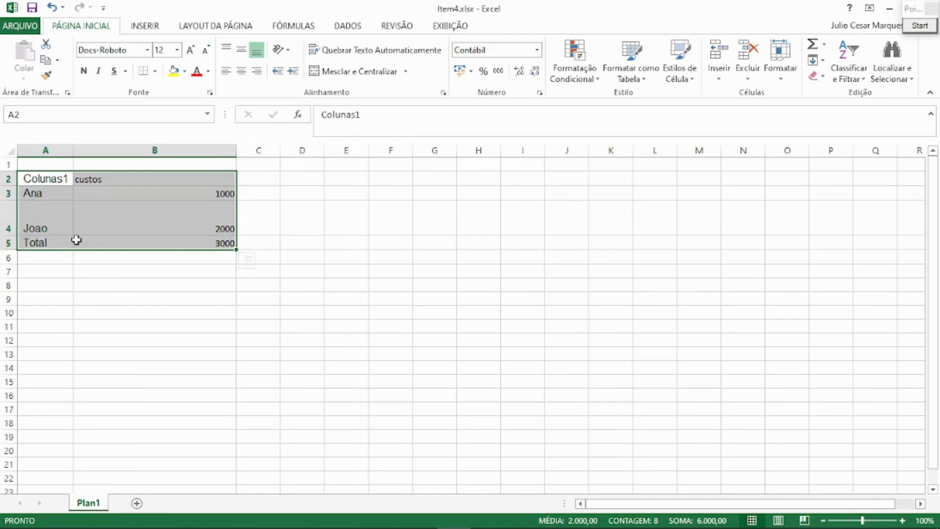
click(191, 238)
drag(45, 181, 187, 237)
click(849, 63)
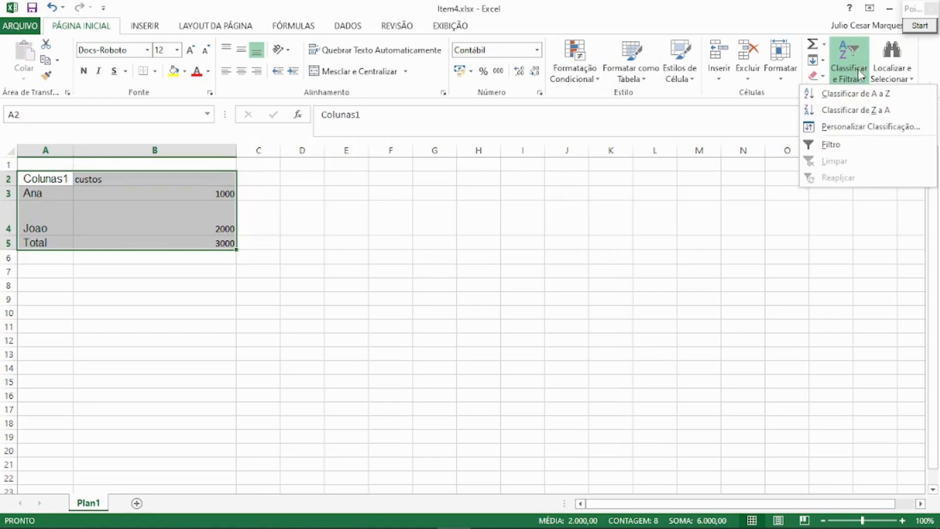
click(848, 115)
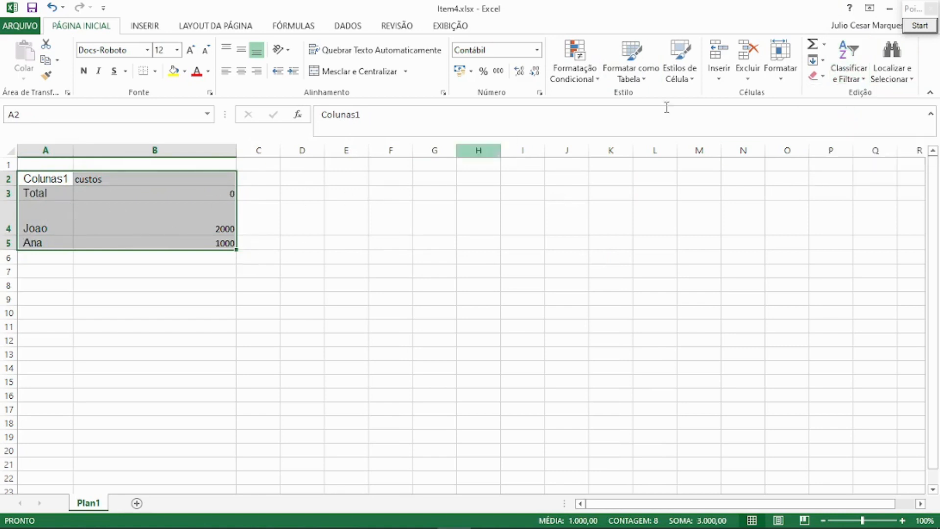
click(215, 192)
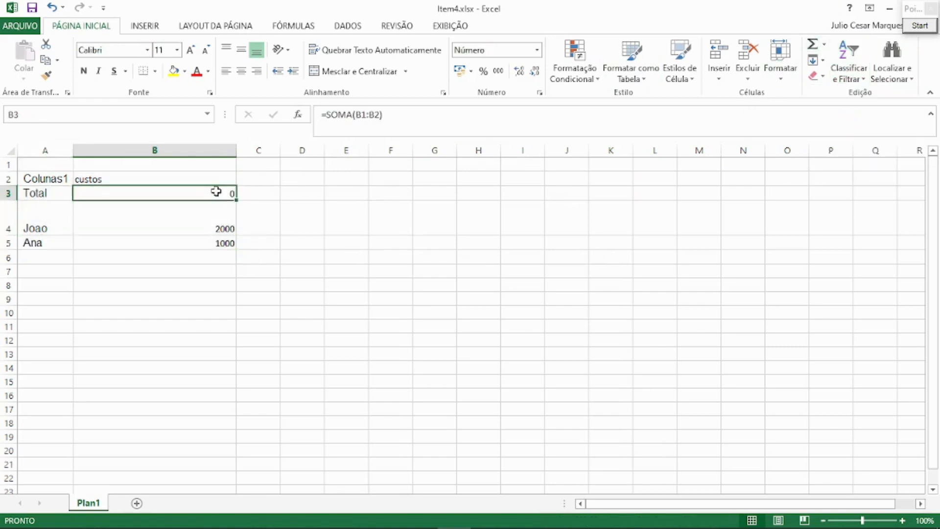
click(376, 117)
key(Escape)
Sort the data rows A3:B5 from A to Z and check the sum formula in the Total row.
drag(49, 198, 195, 237)
click(849, 74)
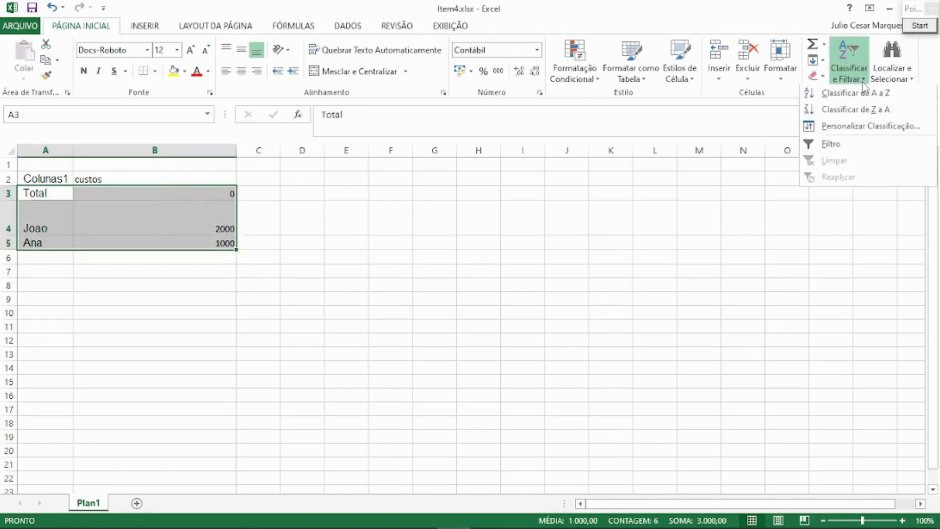
click(856, 98)
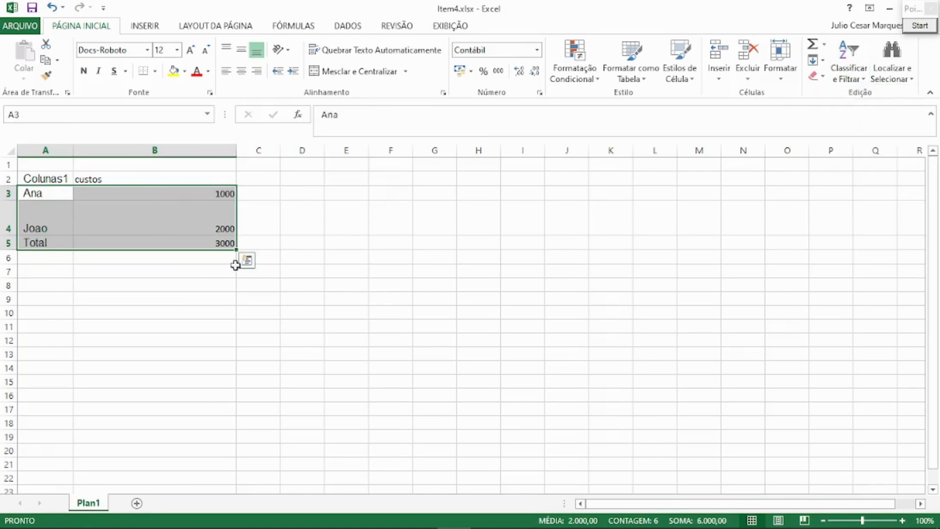
click(219, 244)
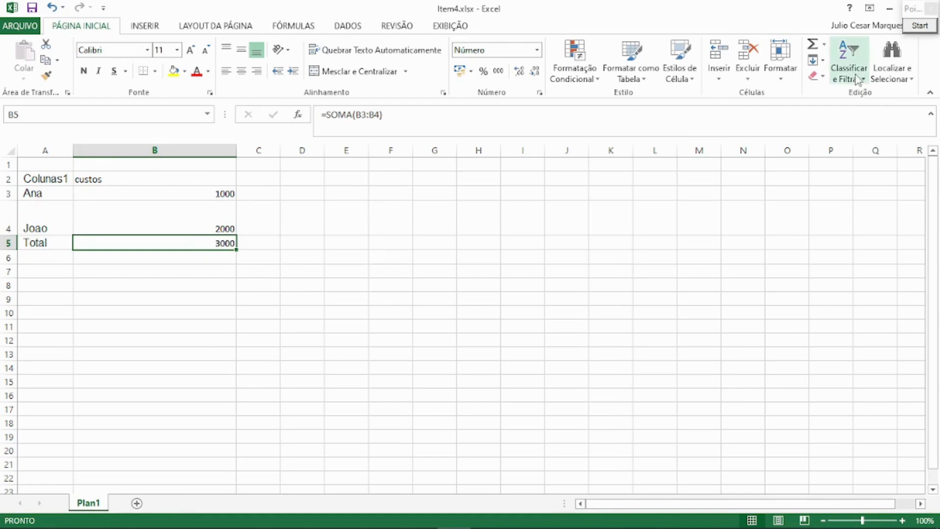
drag(57, 182, 126, 181)
click(47, 194)
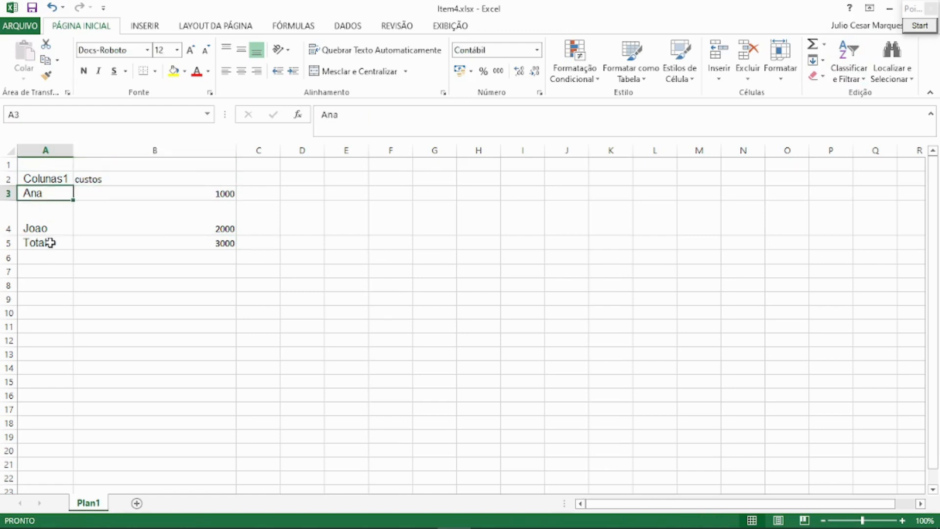
click(47, 242)
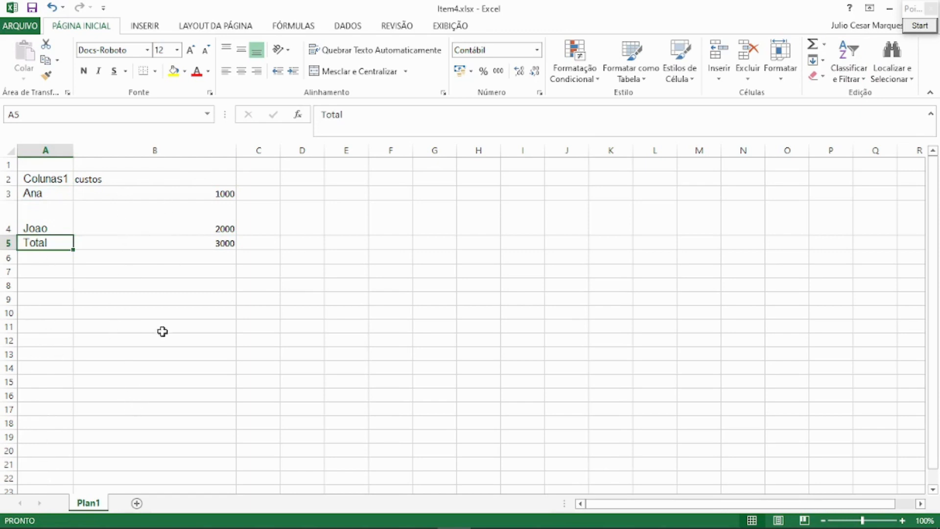
click(40, 195)
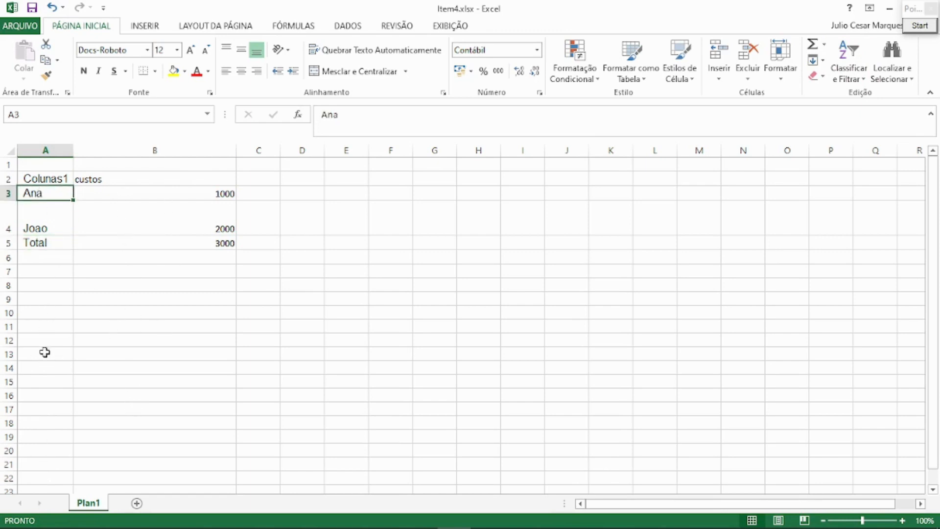
Move the Total row from A5:B5 down to row 18 and check the range its sum formula covers.
click(38, 245)
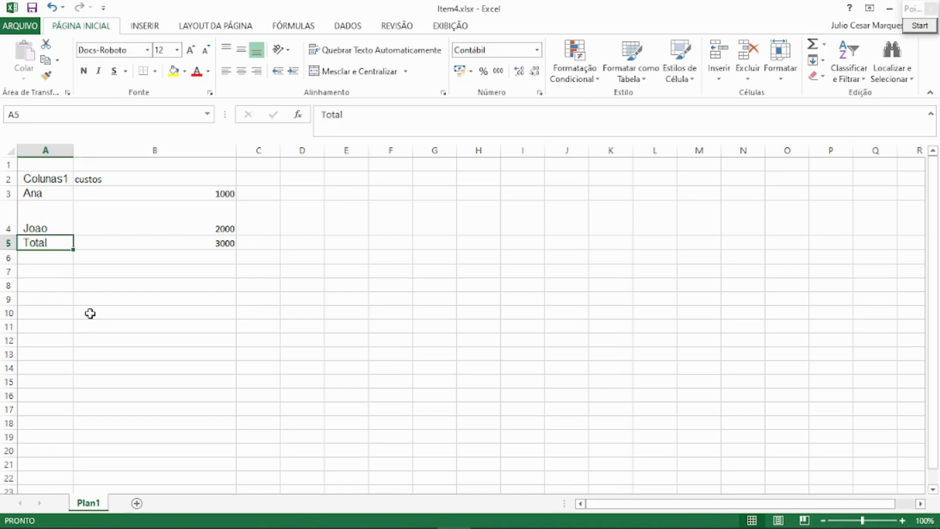
key(shift+Right)
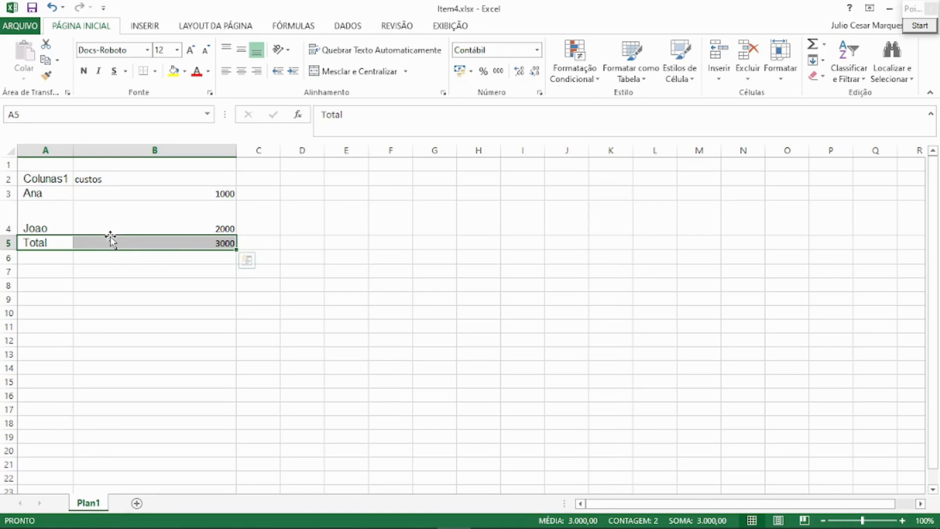
drag(110, 238, 96, 423)
click(160, 422)
double_click(161, 422)
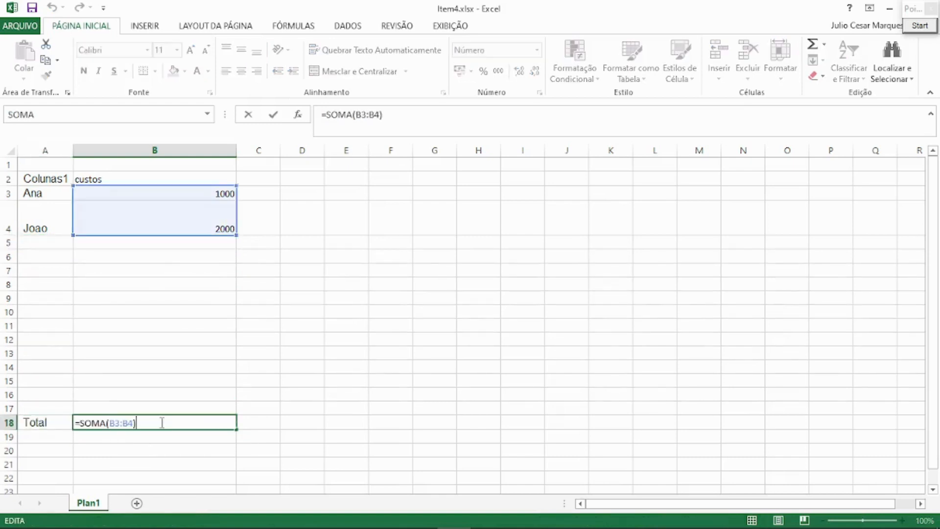
click(46, 244)
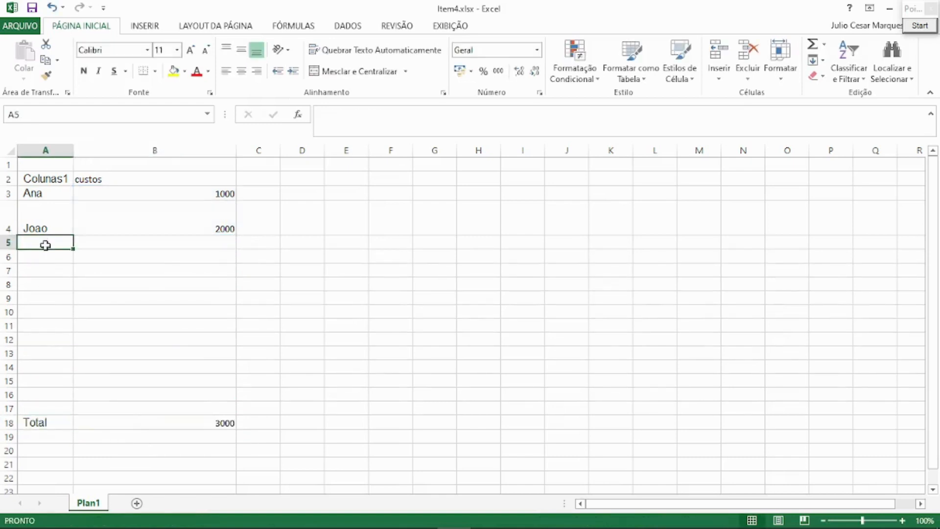
Copy the two entry rows A3:B4 and paste them directly below, starting at A5.
click(40, 208)
drag(37, 193, 167, 201)
key(ctrl+c)
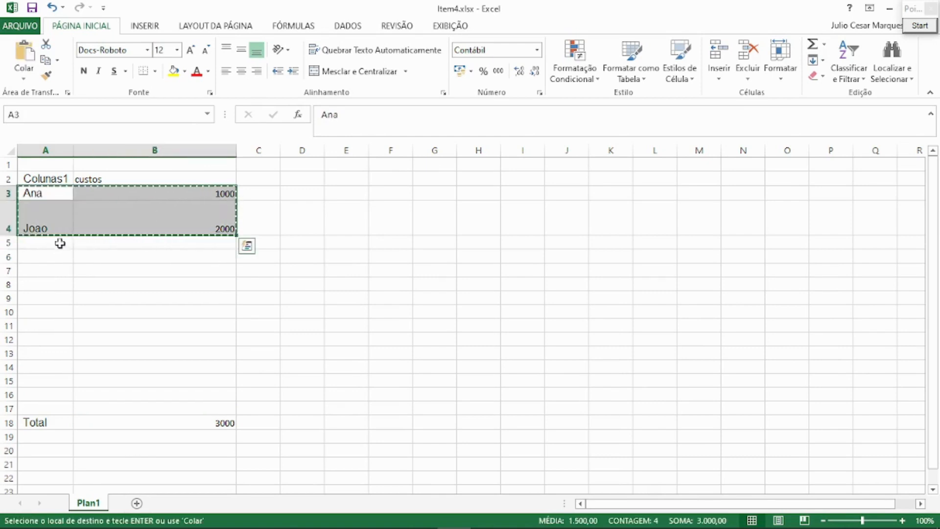
click(57, 243)
key(ctrl+v)
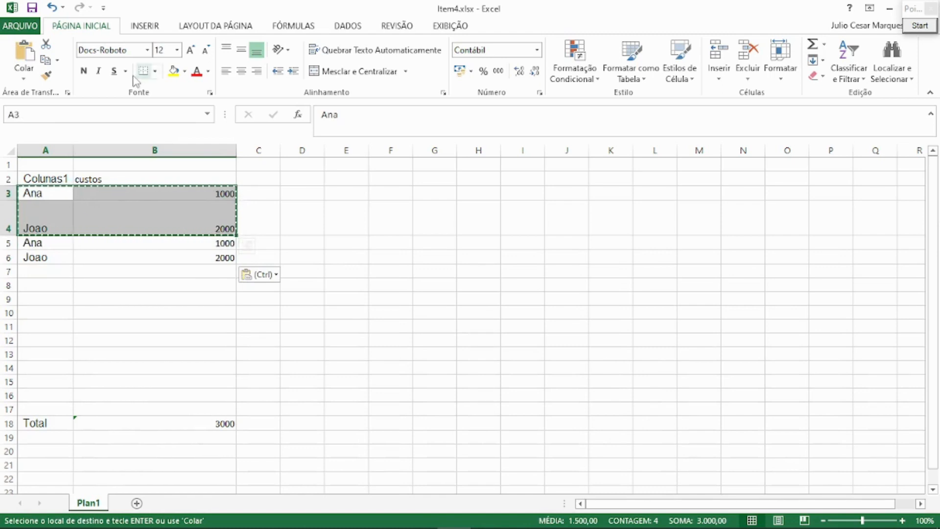
Review the copy and paste options and paste the copied entries as values only over A5:B6.
click(58, 60)
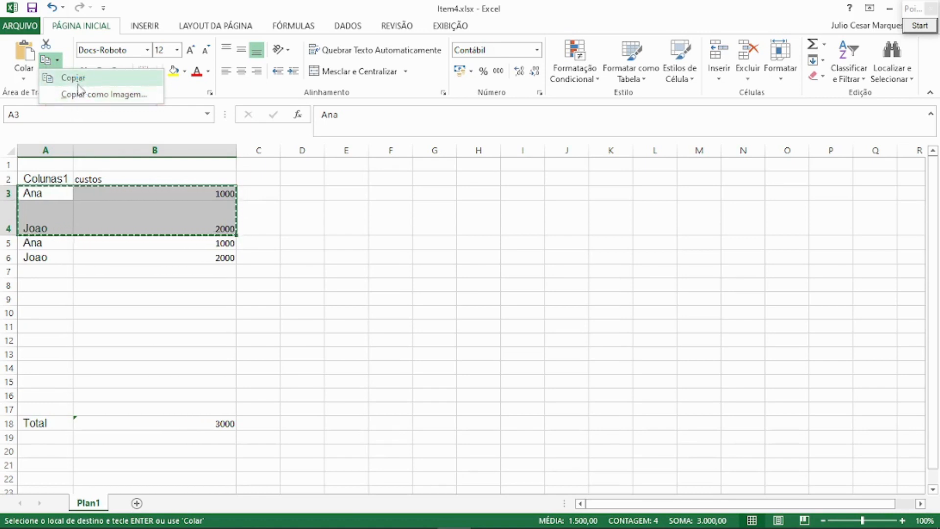
click(41, 249)
drag(40, 249, 146, 252)
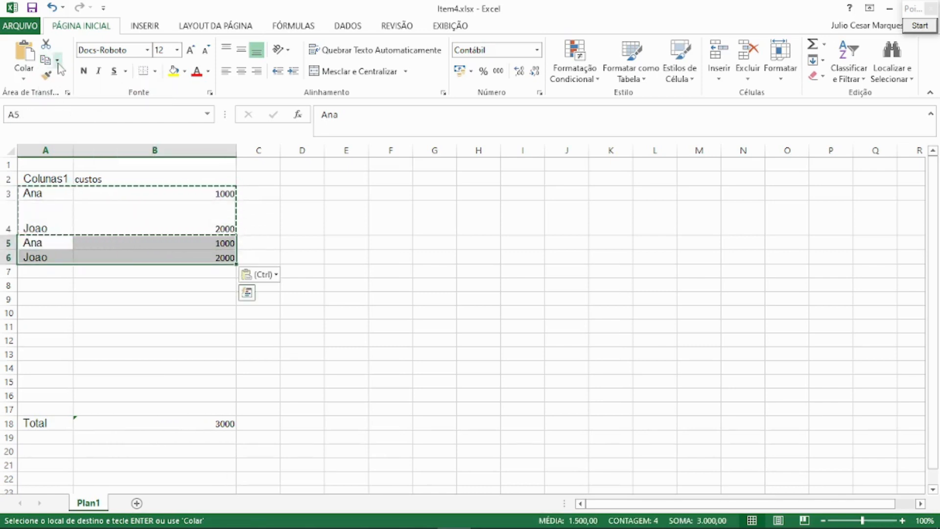
click(28, 75)
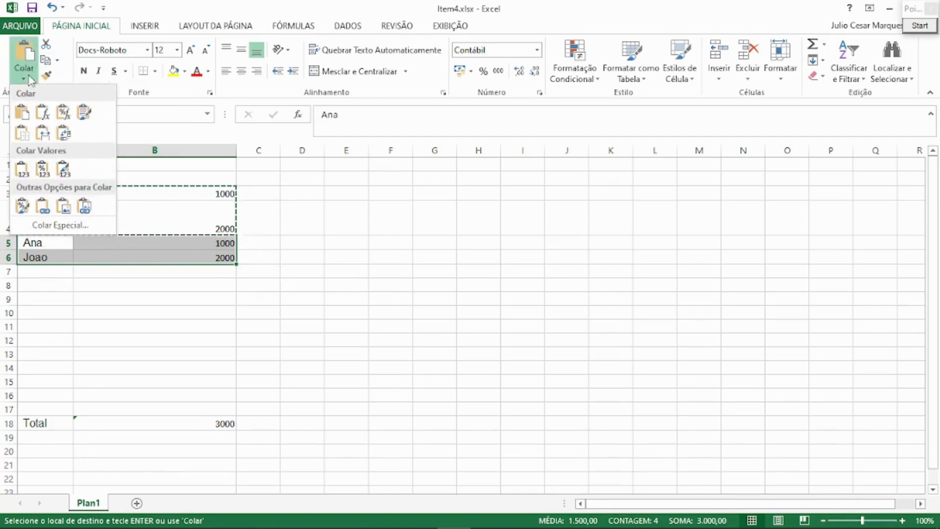
click(29, 76)
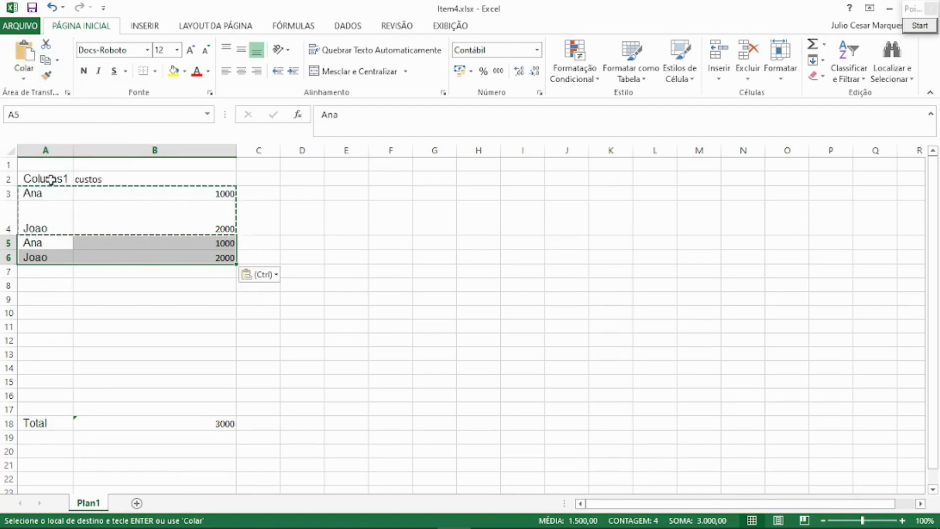
right_click(57, 243)
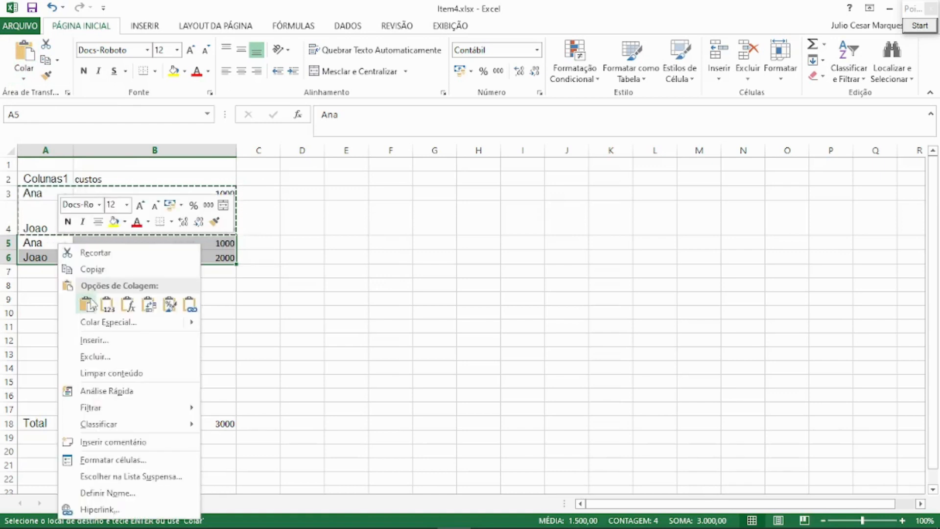
click(107, 306)
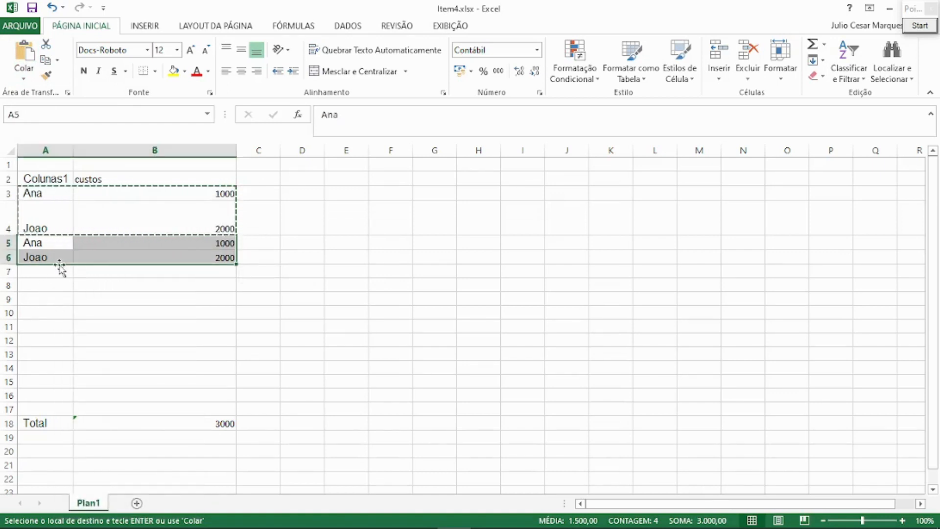
Copy the entry rows A5:B6 and paste them directly below, starting at A7.
drag(49, 248, 209, 257)
key(ctrl+c)
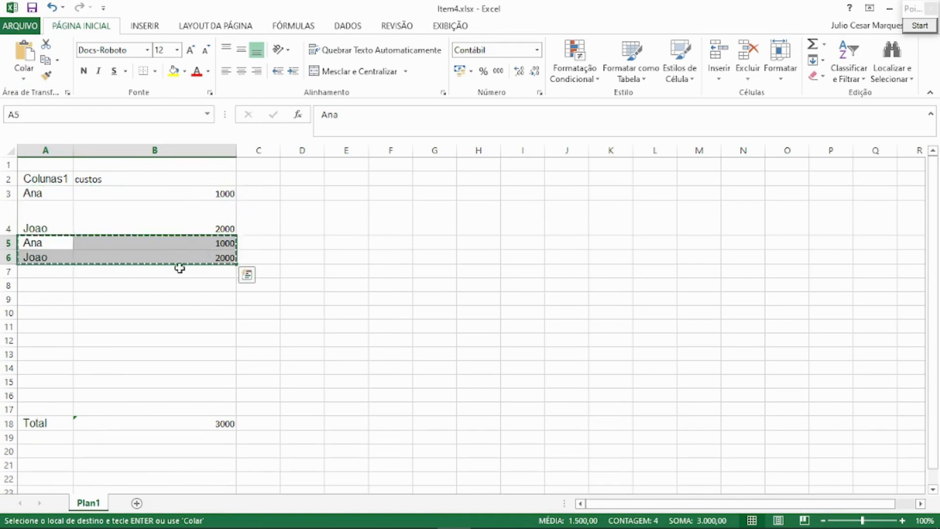
click(54, 274)
key(ctrl+v)
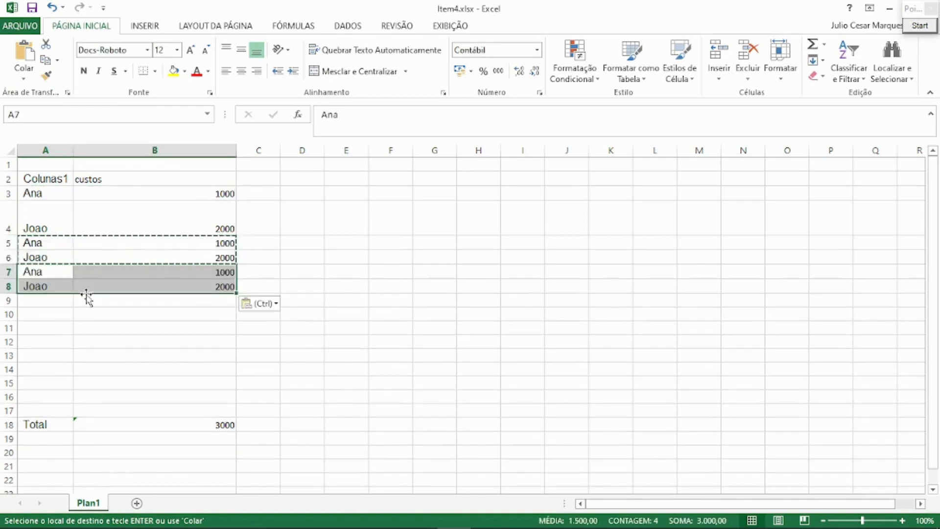
Extend the sum range of the Total formula in B18 to B3:B8.
click(203, 423)
double_click(203, 423)
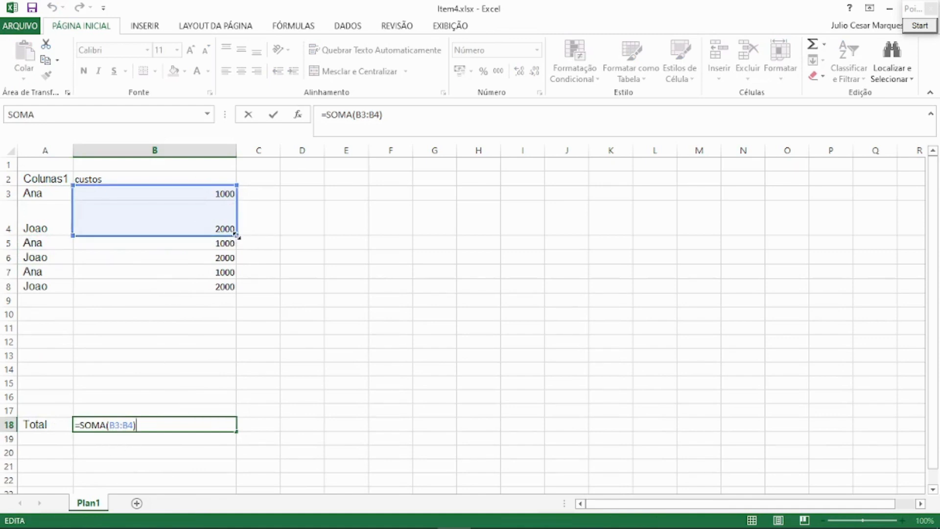
drag(237, 235, 233, 288)
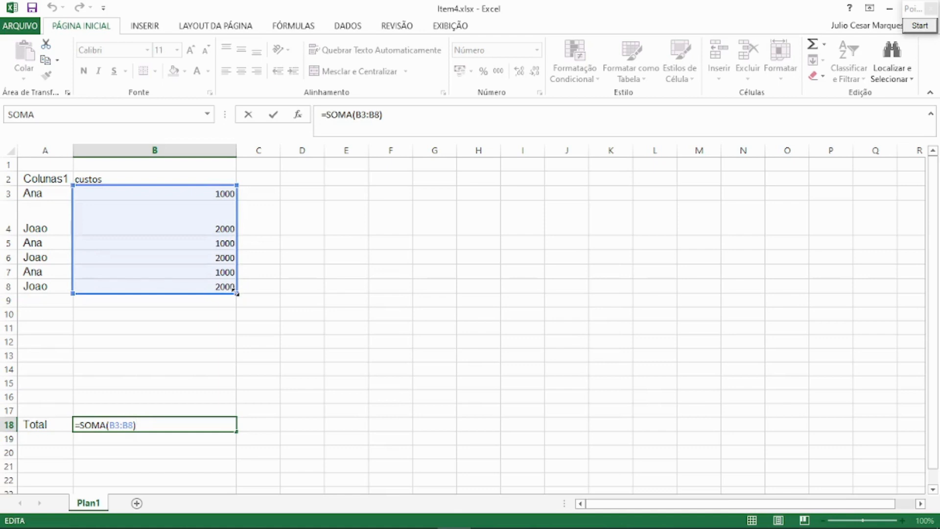
key(Return)
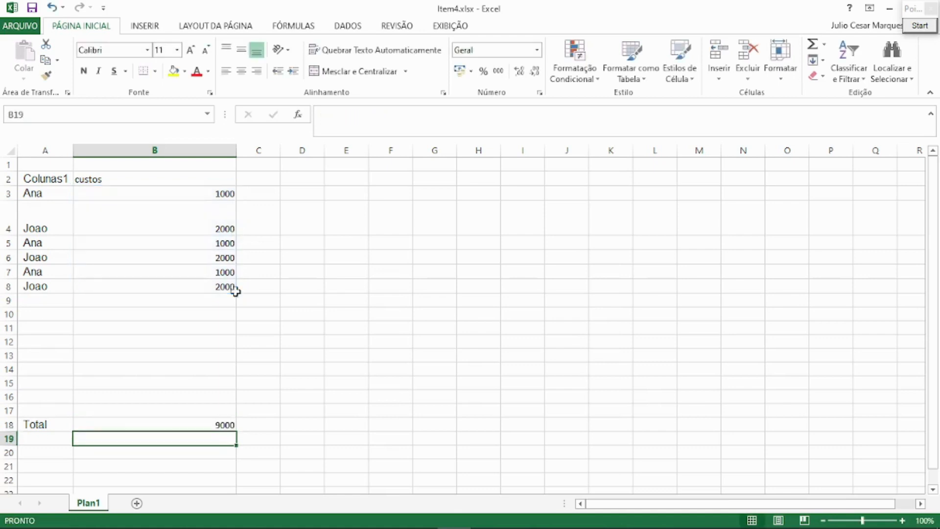
Turn on filtering for the table's header cells A2:B2.
drag(36, 178, 216, 426)
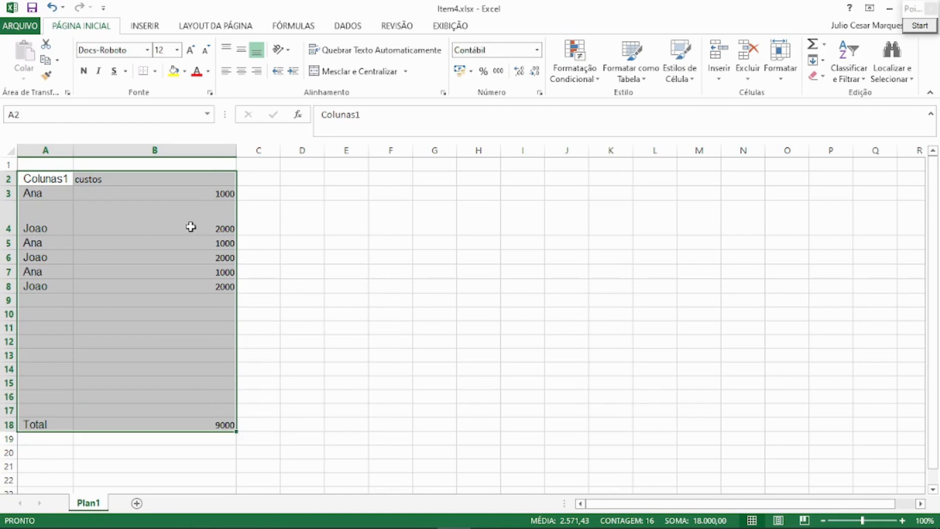
drag(53, 174, 125, 176)
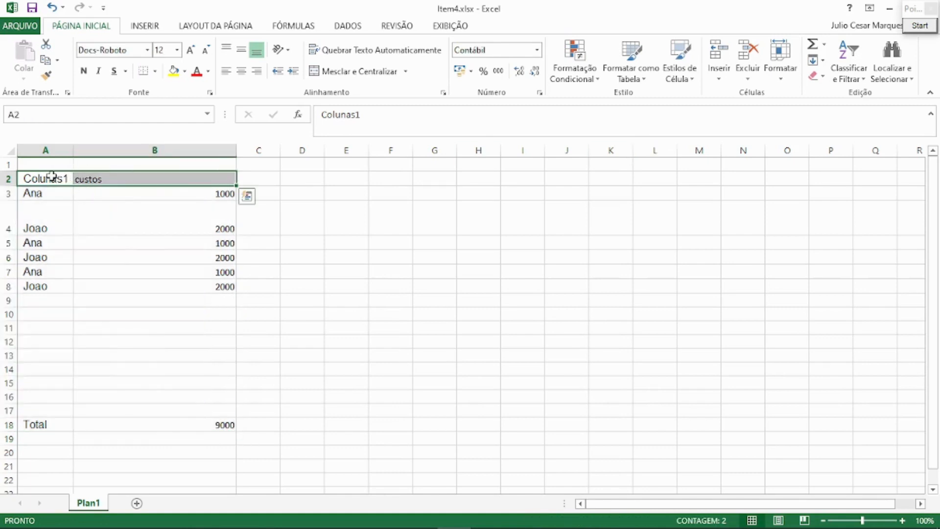
click(838, 73)
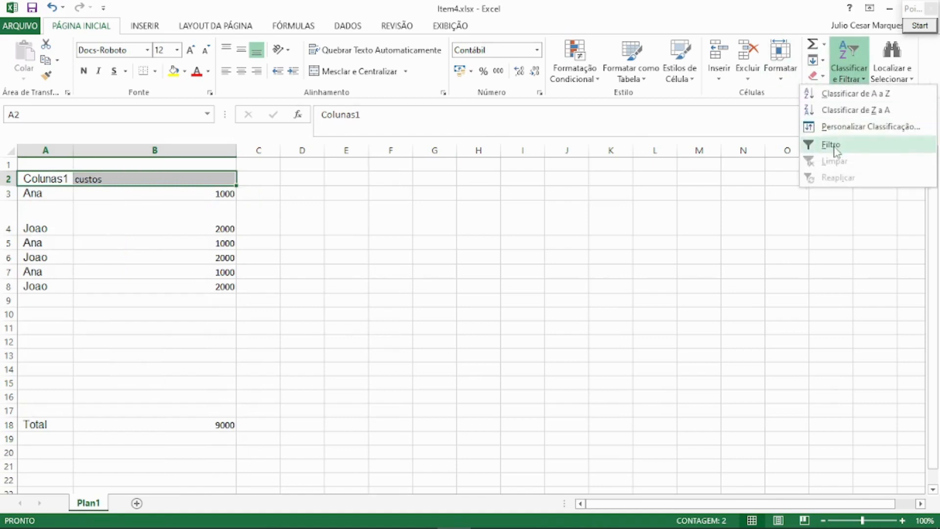
click(832, 145)
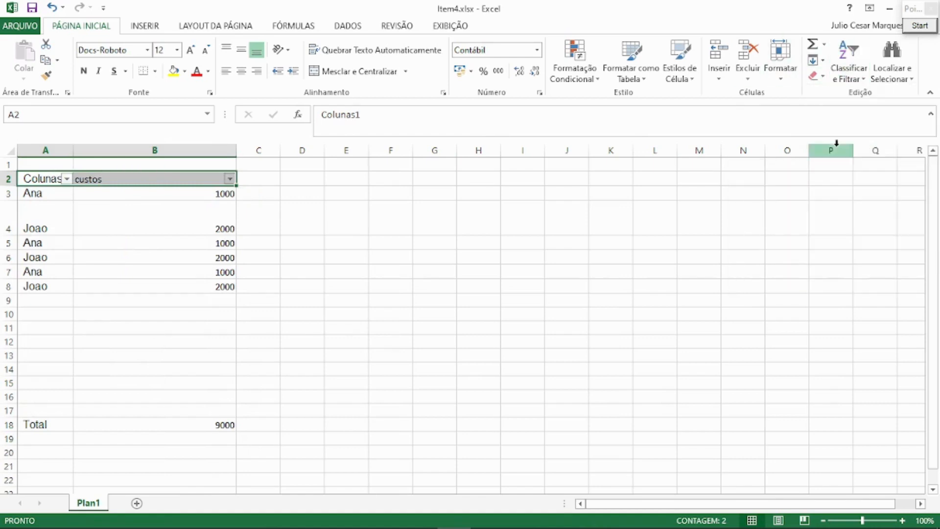
Review the filter choices offered for the Colunas1 and custos columns without filtering anything out.
click(66, 179)
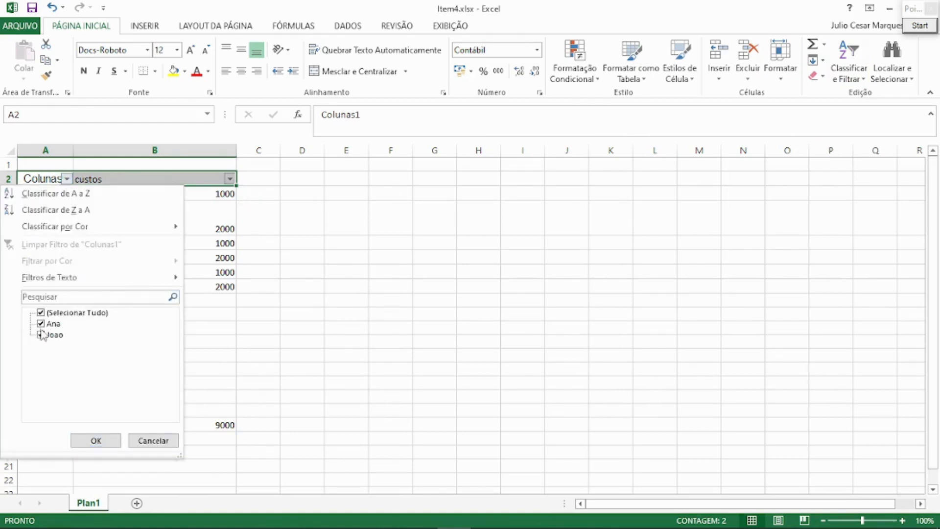
key(Escape)
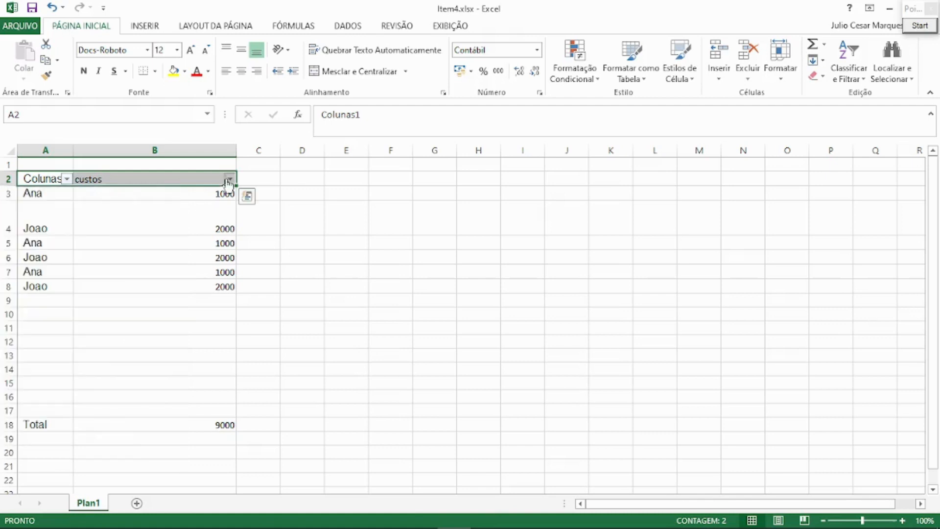
click(230, 179)
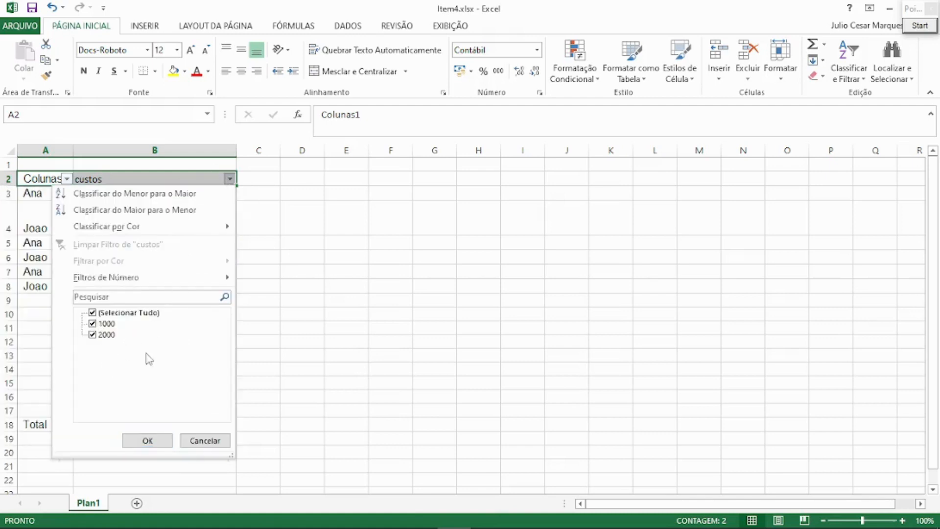
click(147, 441)
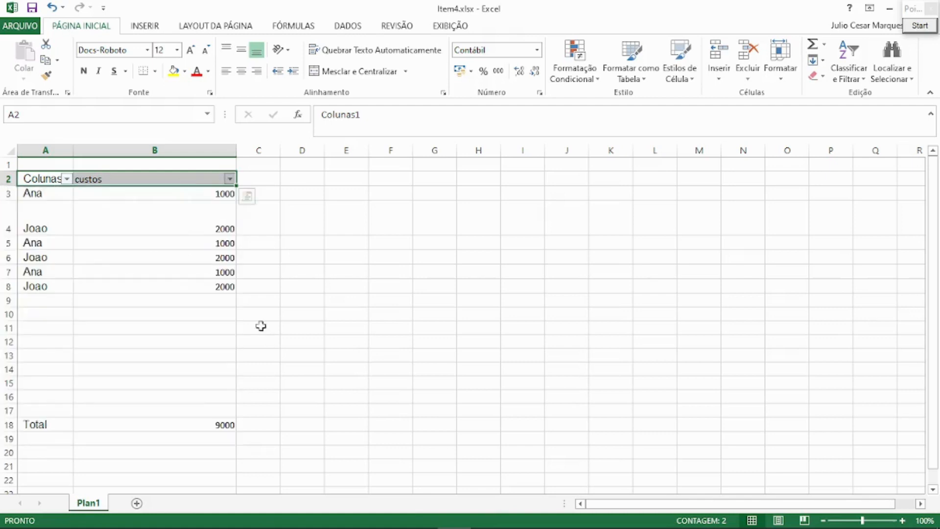
Filter the Colunas1 column to show only the rows of the first name in the list.
click(68, 178)
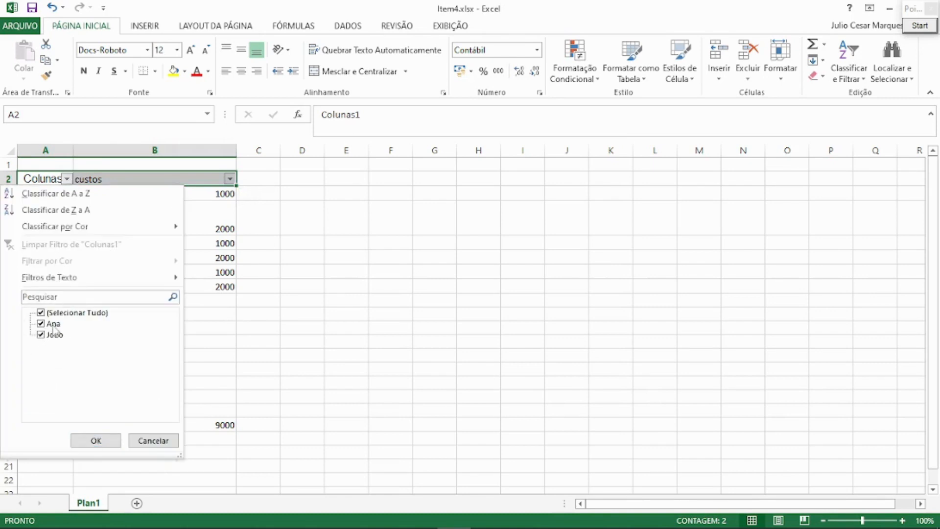
click(41, 313)
click(41, 323)
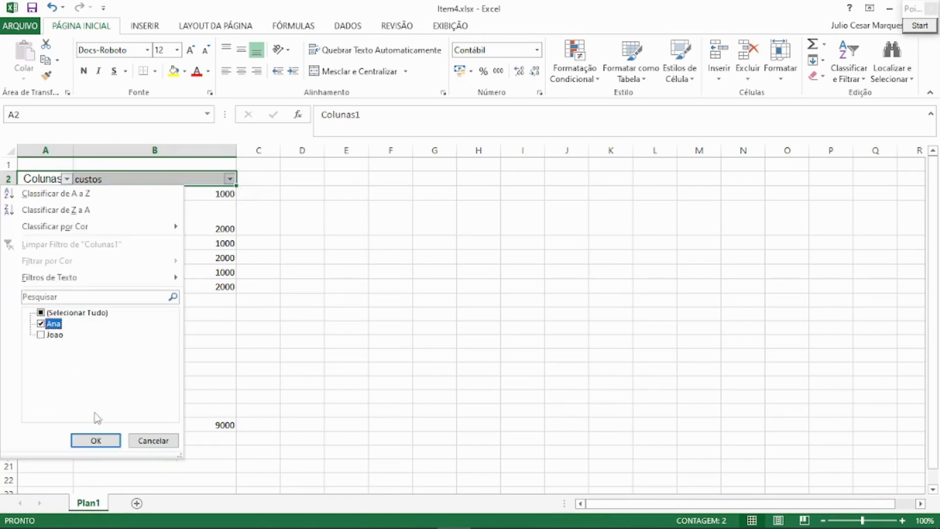
click(96, 440)
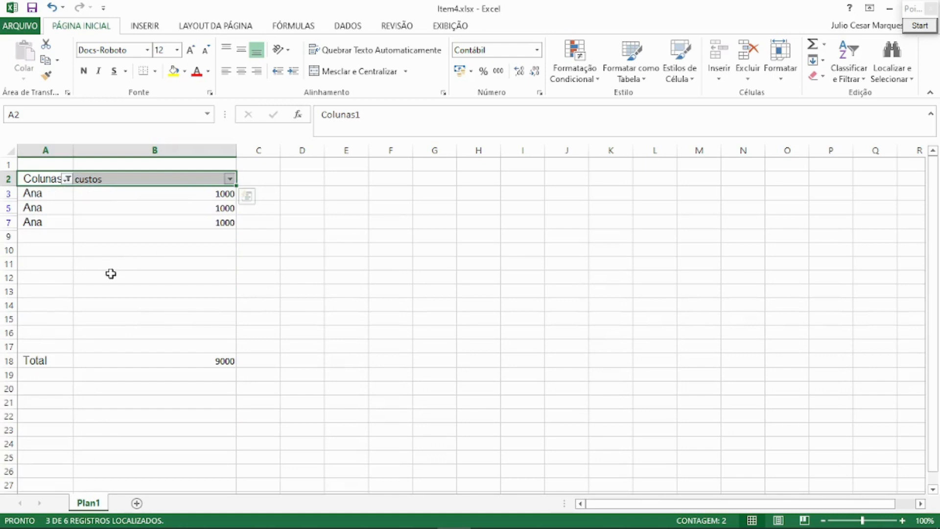
Filter the Colunas1 column to show only the second name in the list, and check the Total formula against the filtered rows.
click(67, 180)
click(41, 313)
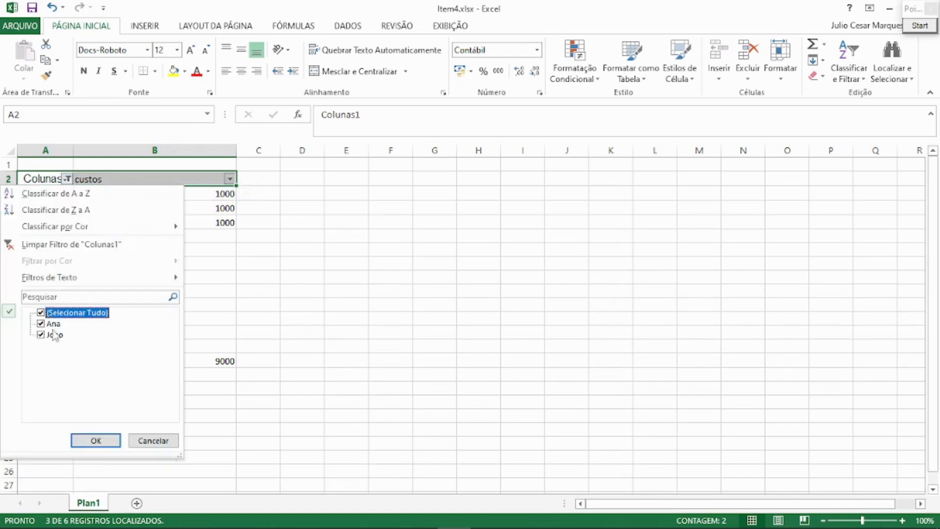
click(41, 313)
click(41, 334)
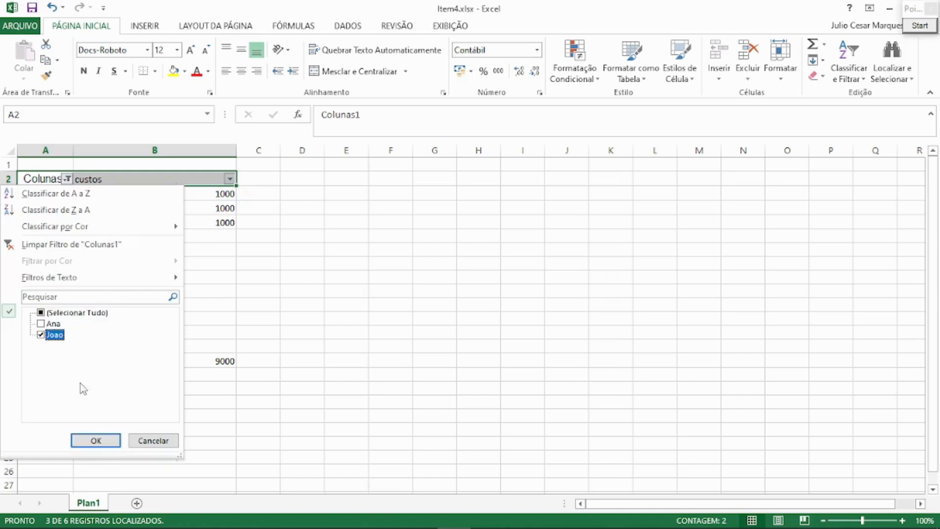
click(95, 440)
click(199, 382)
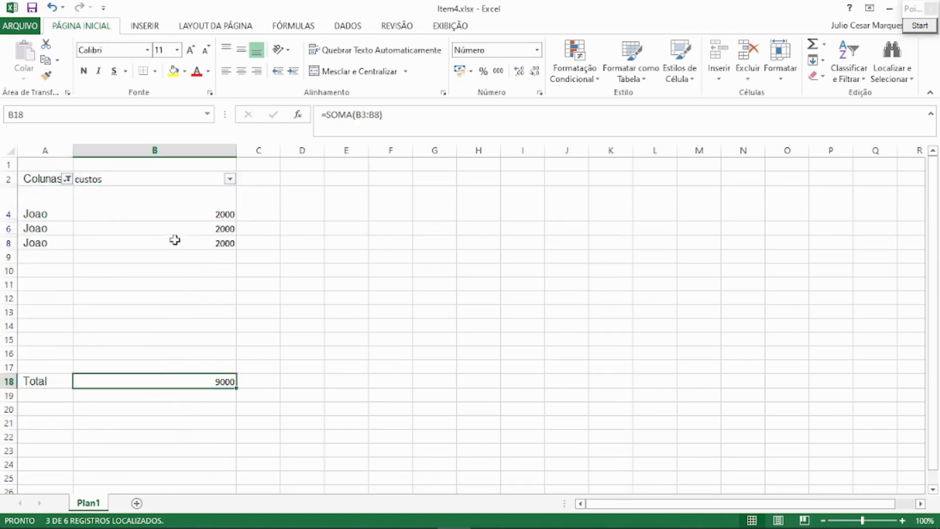
click(9, 206)
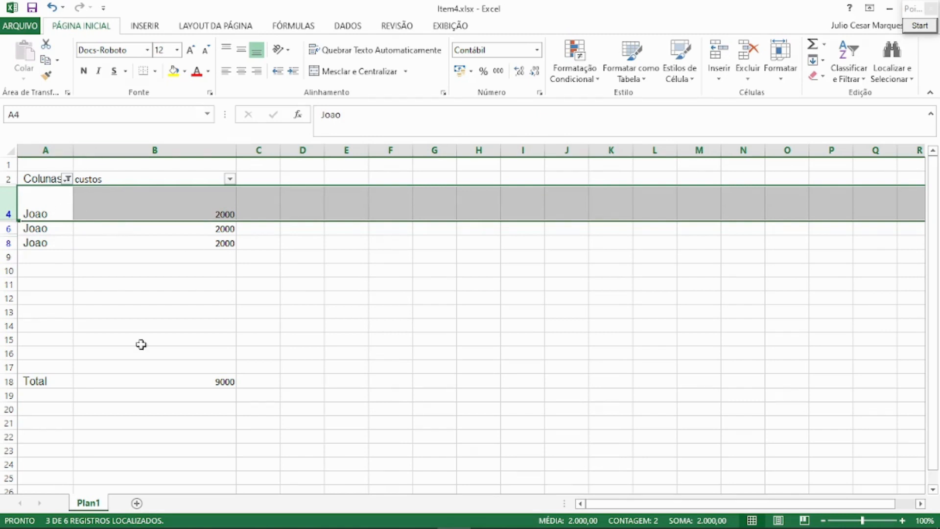
Replace the SOMA function in the Total formula in B18 with SUBTOTAL, keeping the range B3:B8.
click(212, 382)
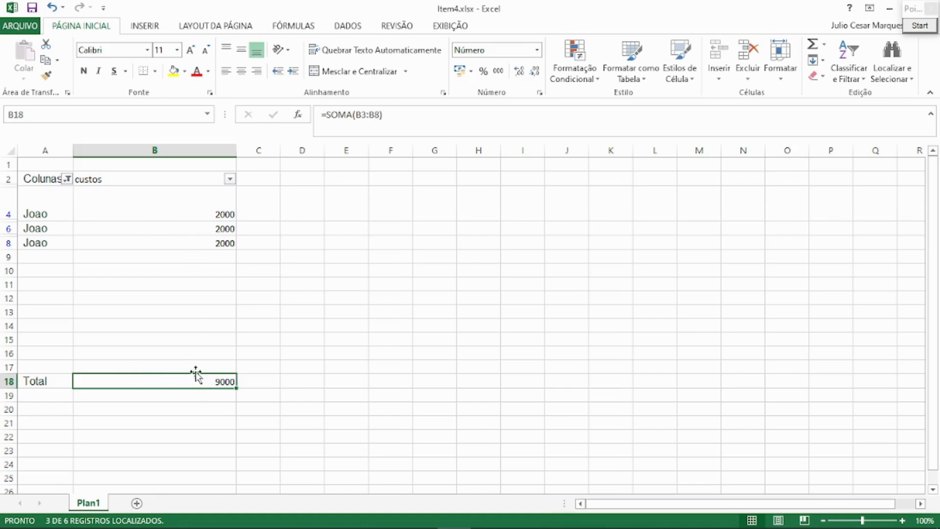
click(352, 115)
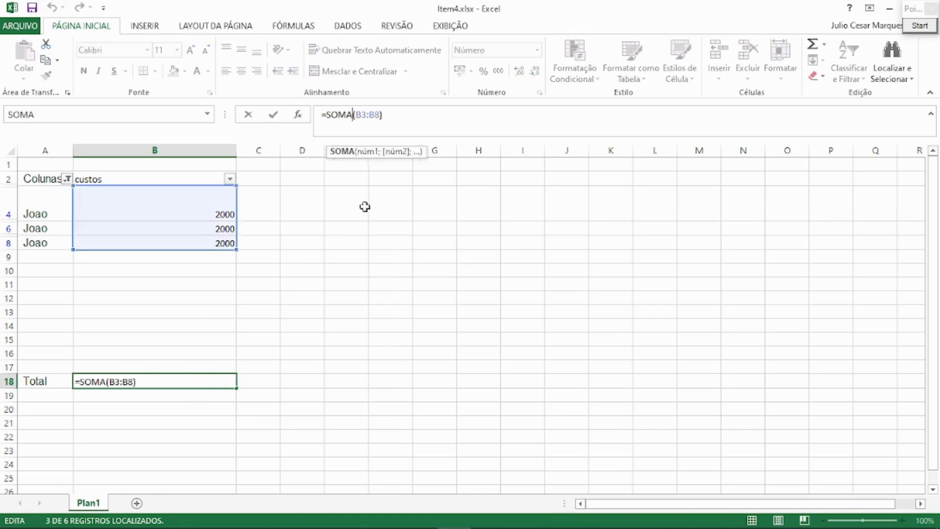
key(BackSpace)
key(BackSpace)
key(BackSpace)
text(ub)
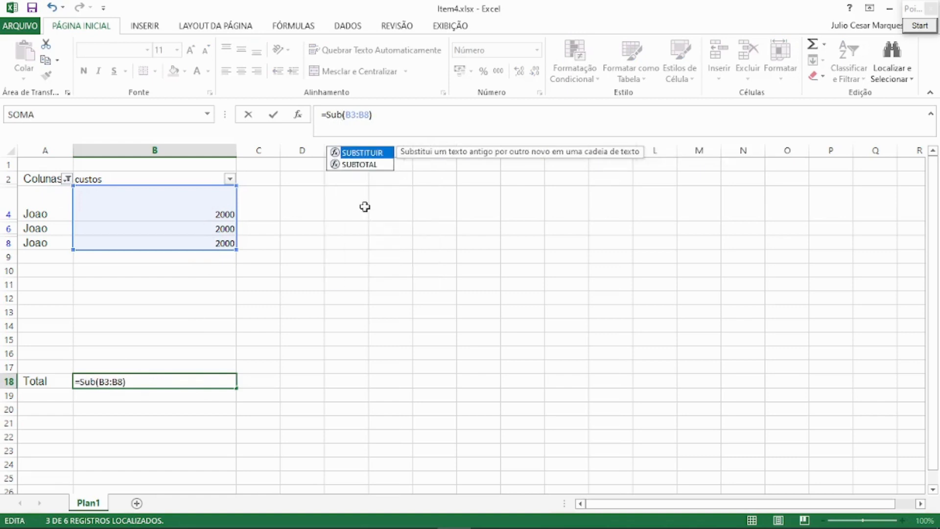
key(Down)
key(Tab)
key(Return)
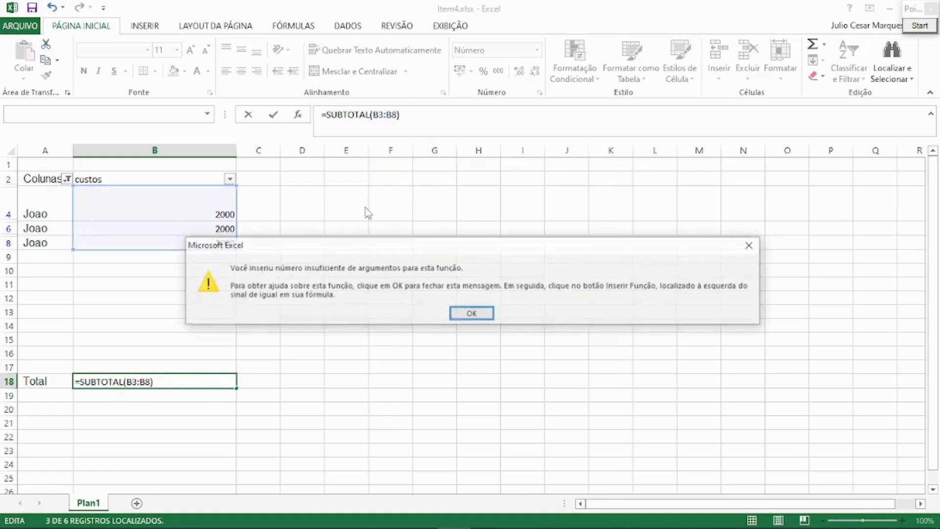
key(Return)
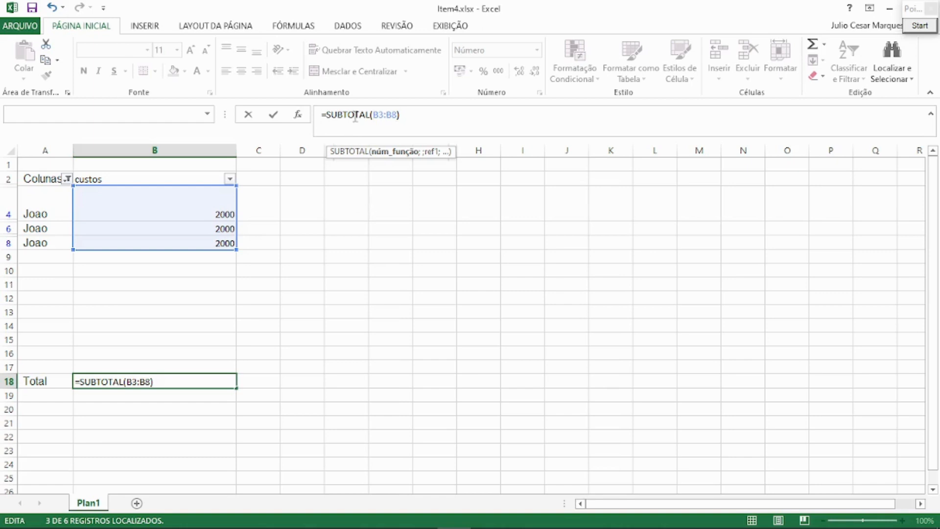
Open the function arguments of the SUBTOTAL formula and set its reference range to B3:B8.
click(396, 156)
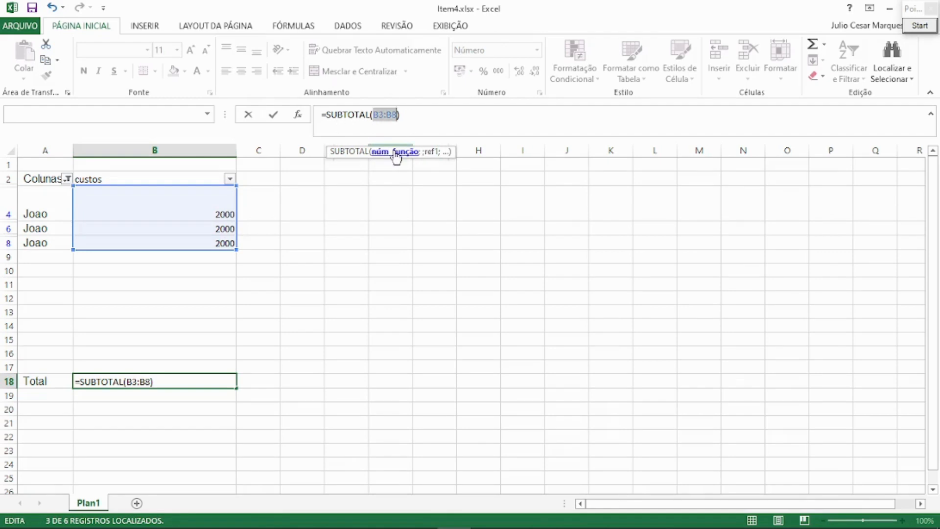
click(298, 115)
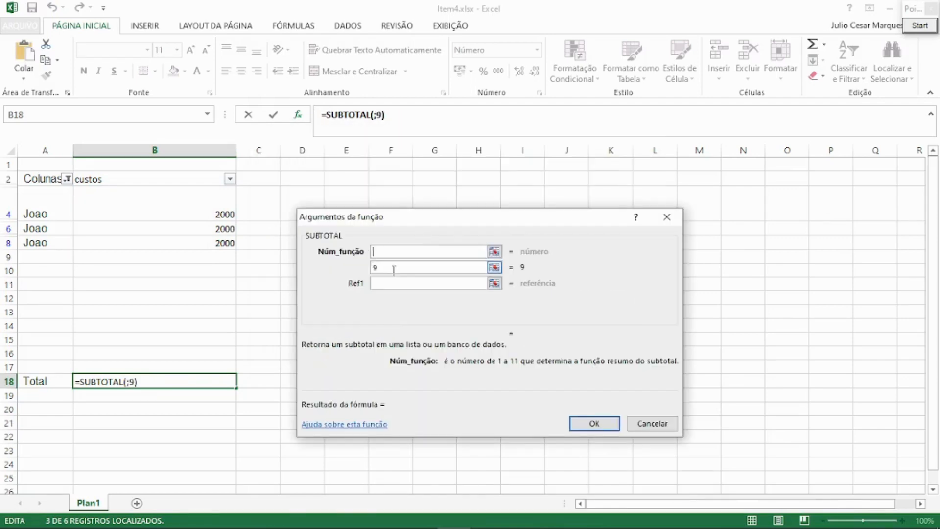
drag(394, 269, 358, 267)
text(B3:B8)
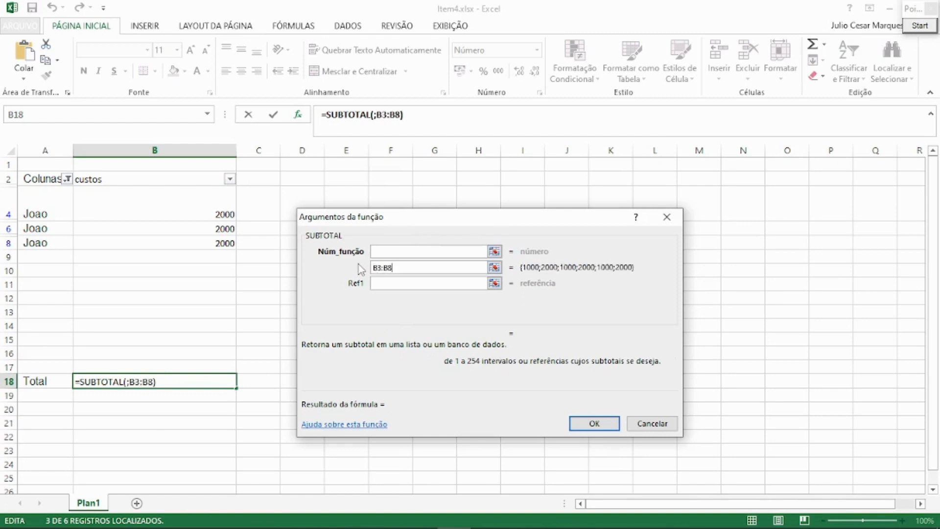
click(411, 252)
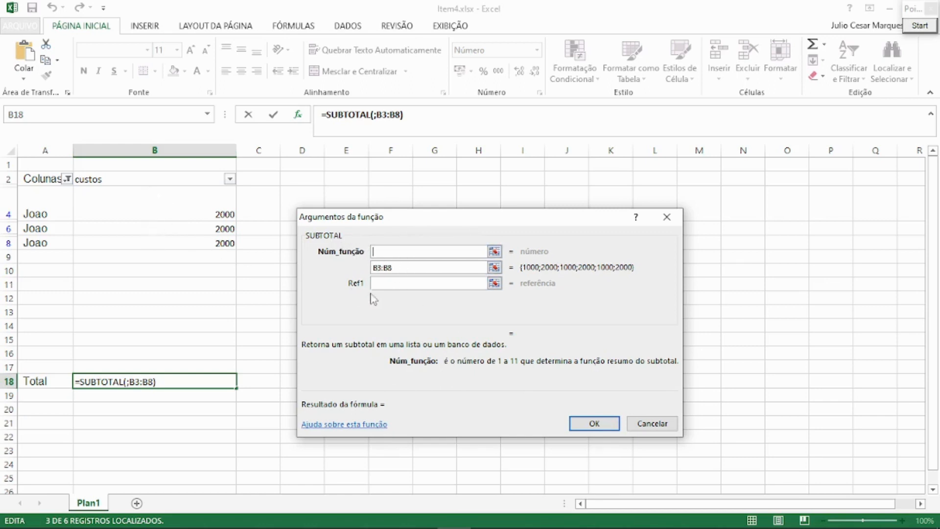
Consult the SUBTOTAL help article for the table of function numbers and the required arguments, then close it.
click(366, 425)
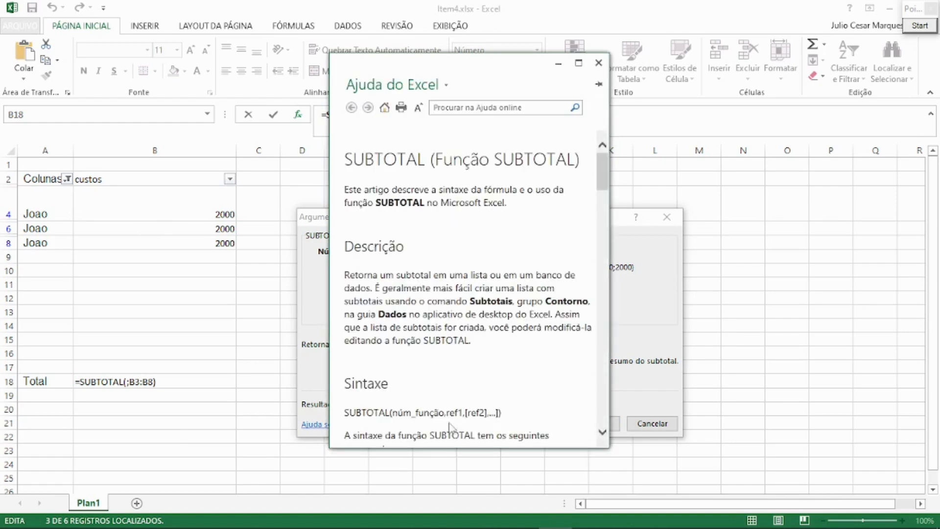
scroll(444, 404, down, 5)
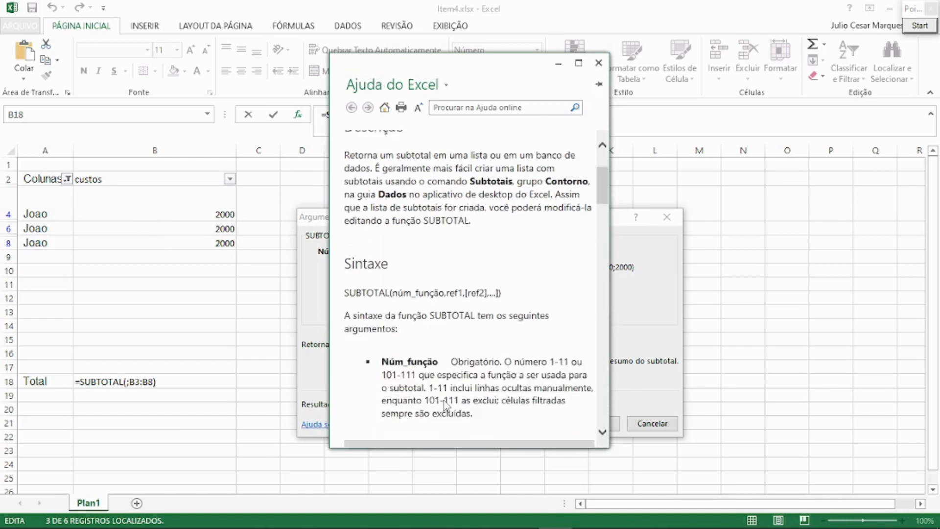
scroll(445, 406, down, 1)
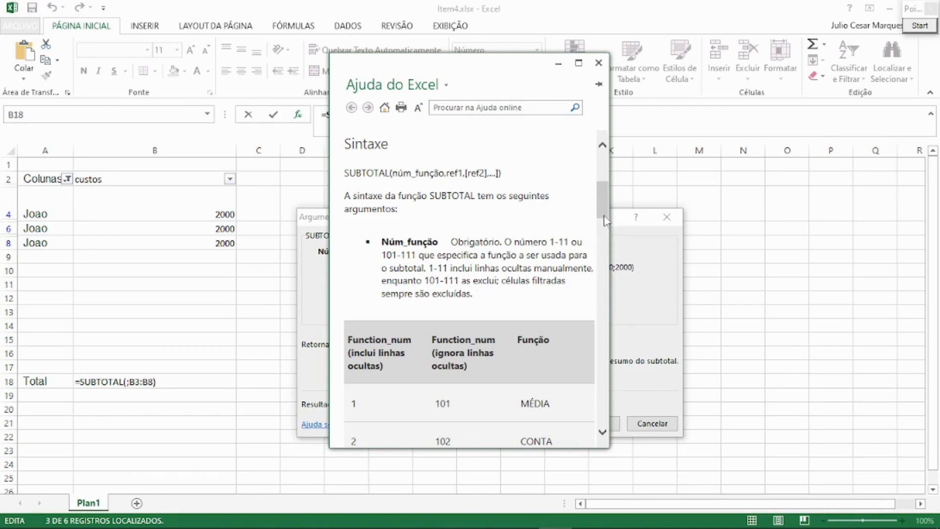
drag(605, 215, 600, 273)
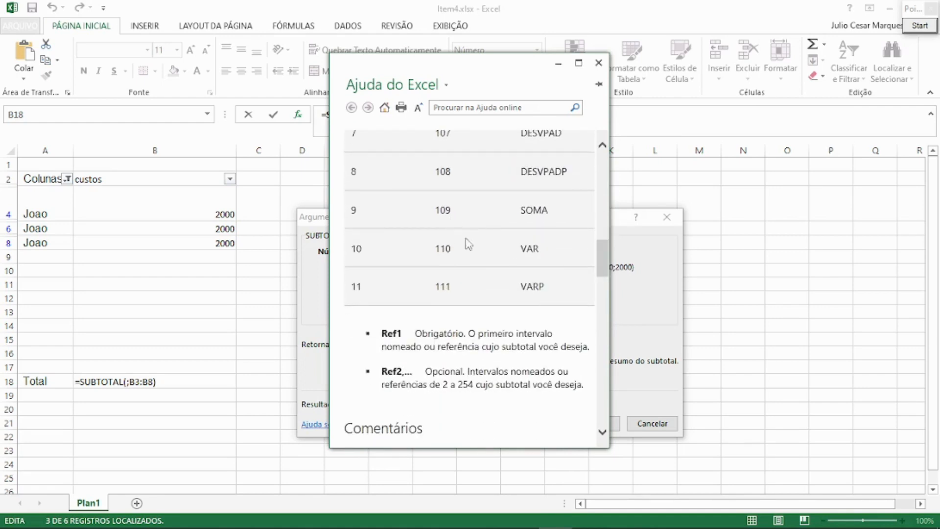
drag(601, 256, 602, 157)
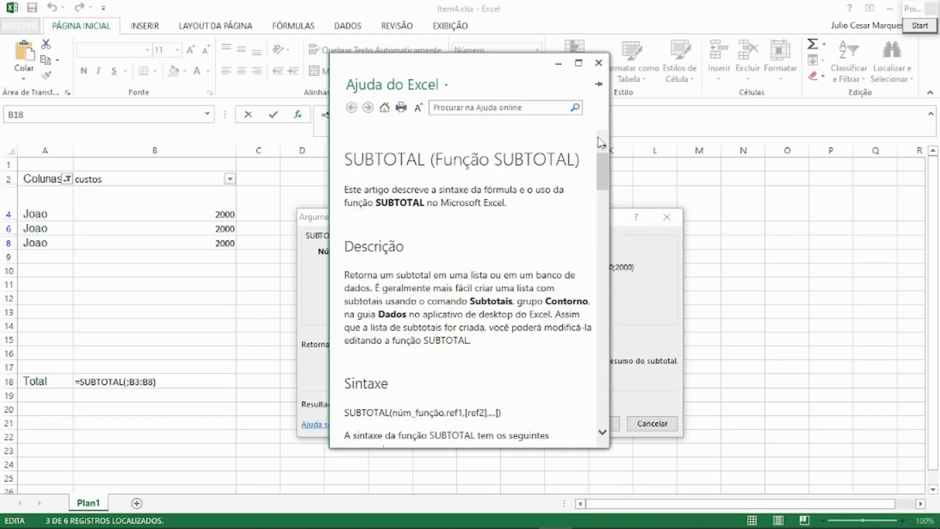
click(597, 64)
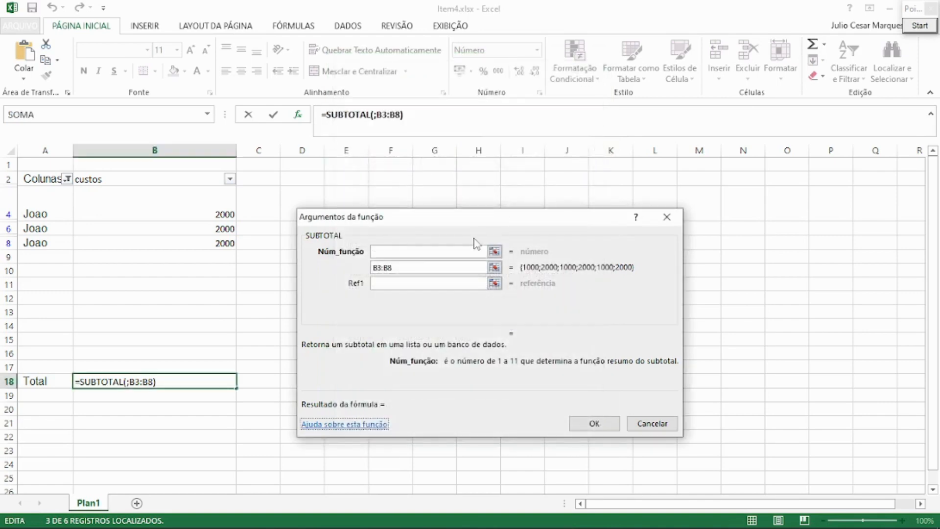
Set SUBTOTAL's Núm_função argument to 9 and apply the formula to the Total cell.
click(420, 251)
text(9)
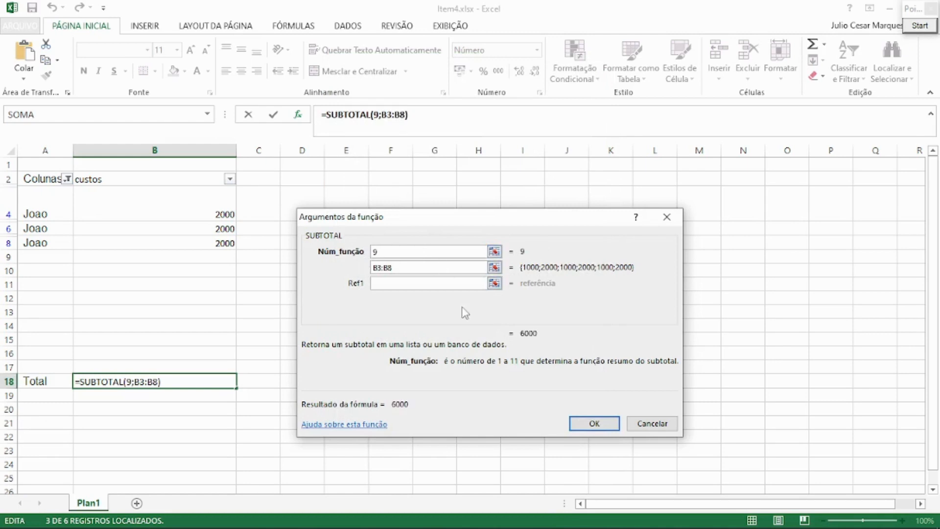
click(591, 428)
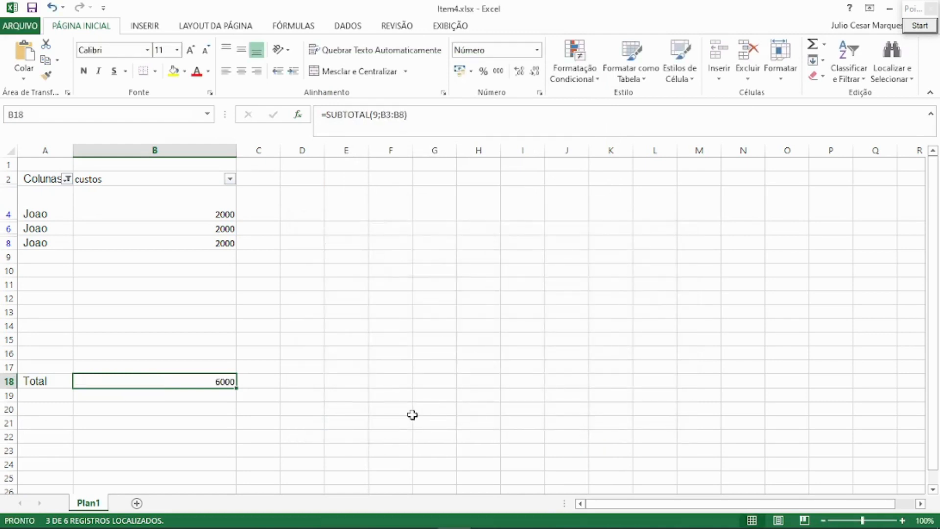
Select the visible costs in B4:B8 and add the Máximo calculation to the status bar.
drag(221, 216, 218, 245)
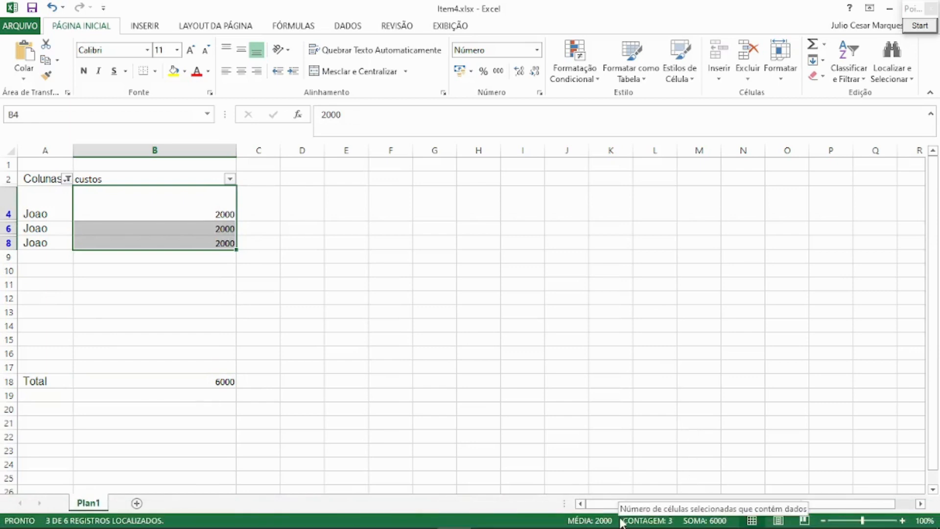
right_click(560, 524)
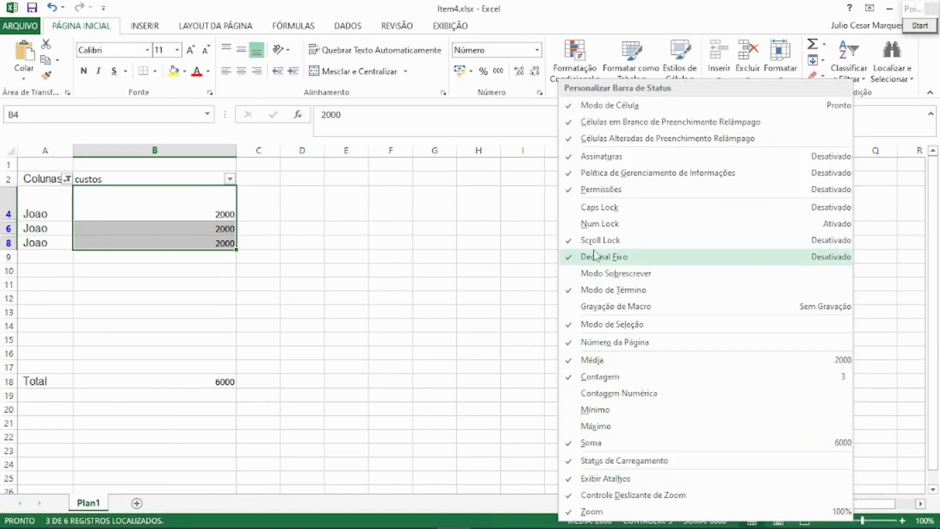
click(295, 278)
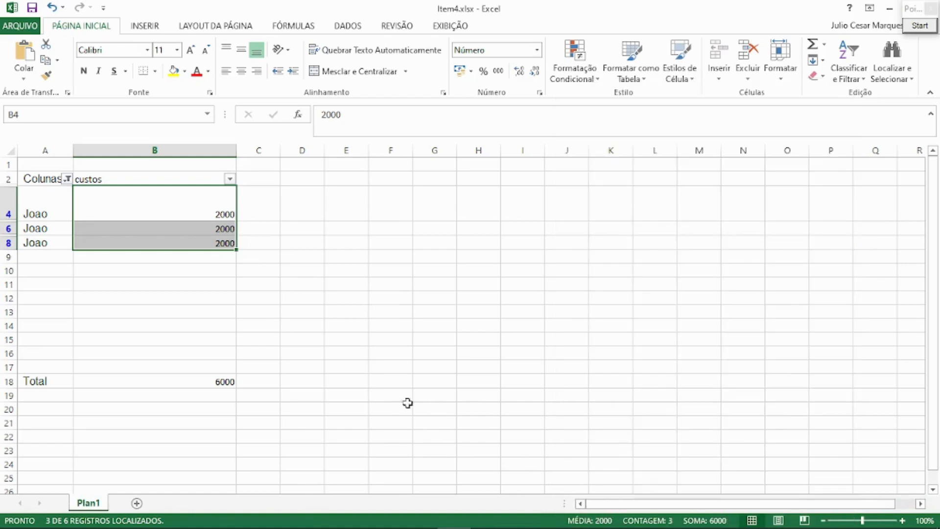
right_click(552, 520)
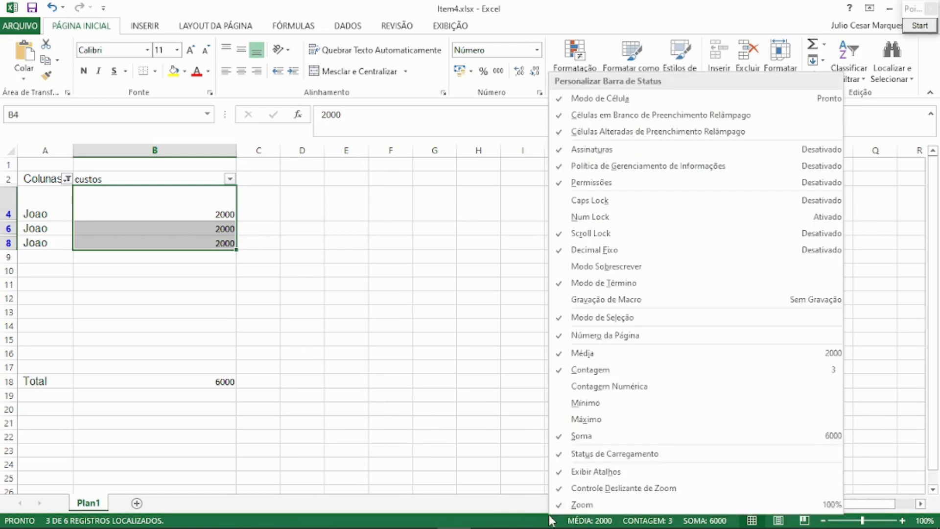
click(588, 419)
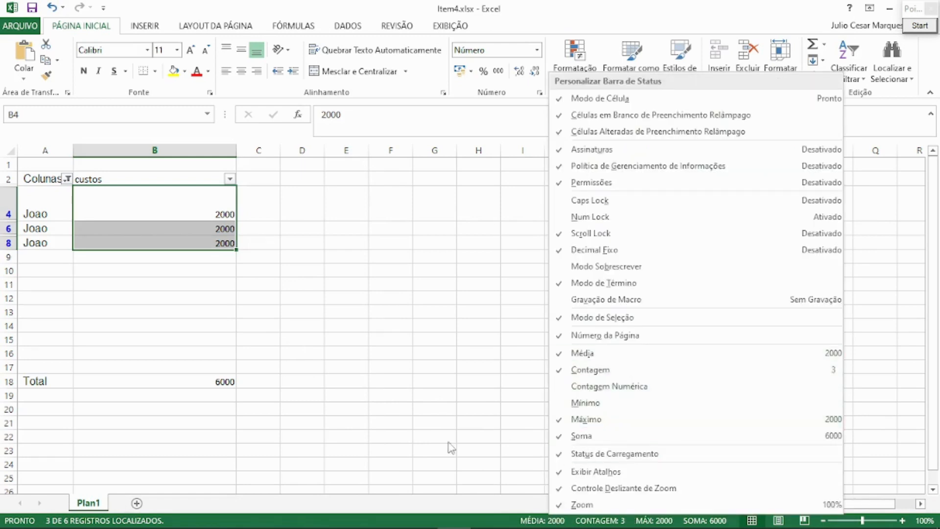
key(Escape)
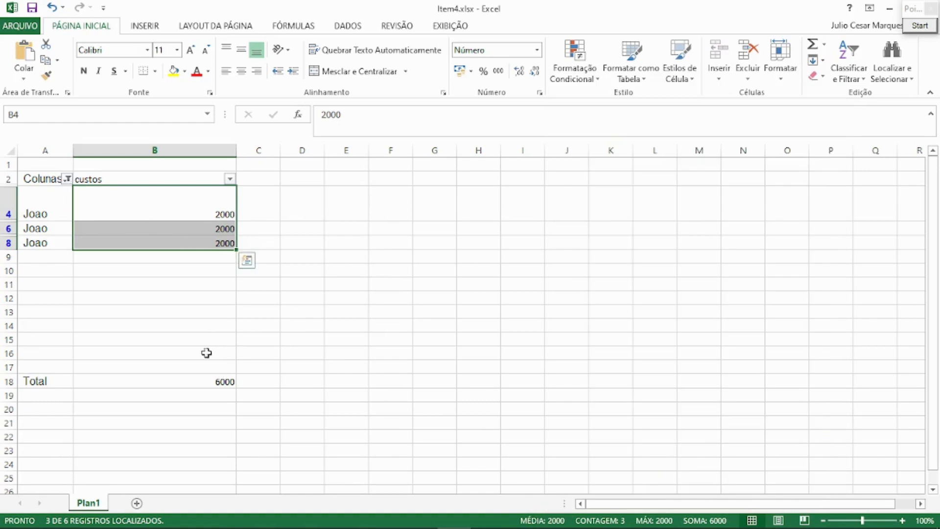
Switch the filter on the Colunas1 column to show only the other person's rows, so the Total in B18 recalculates.
click(192, 381)
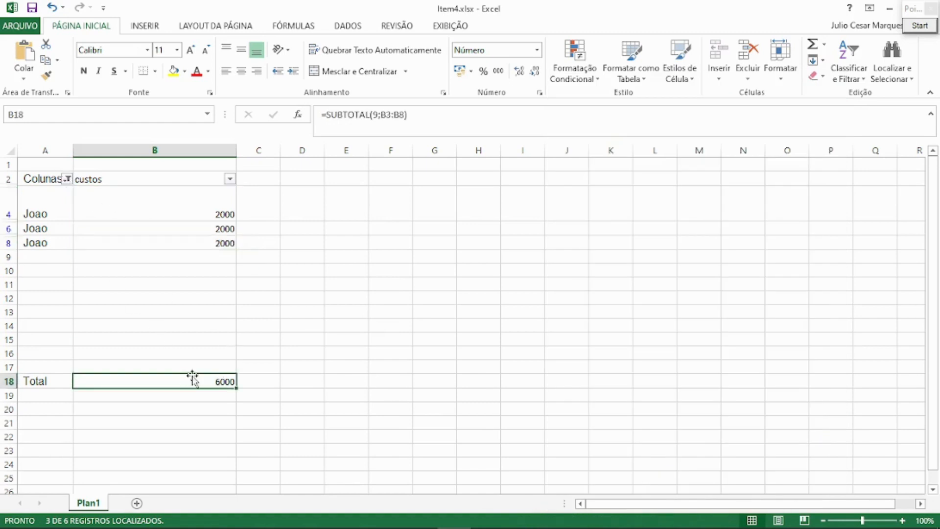
click(67, 179)
click(53, 336)
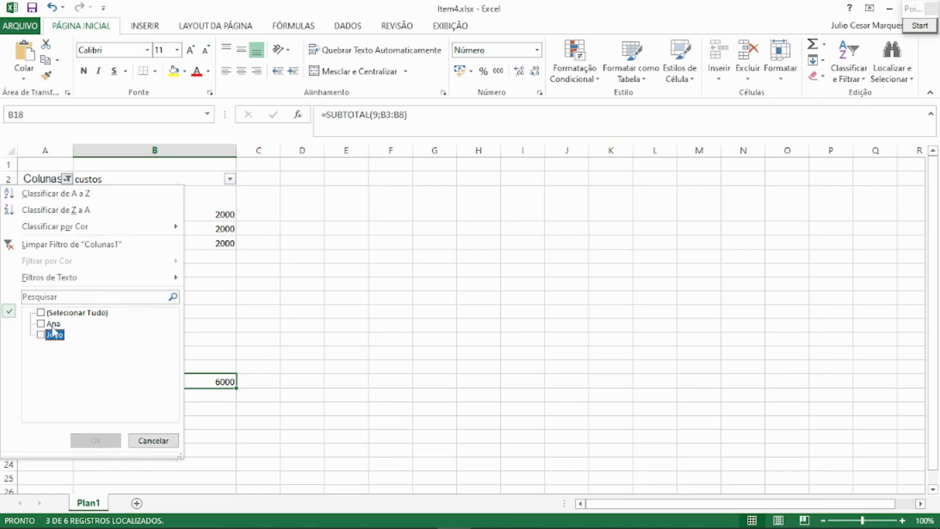
click(52, 324)
click(96, 440)
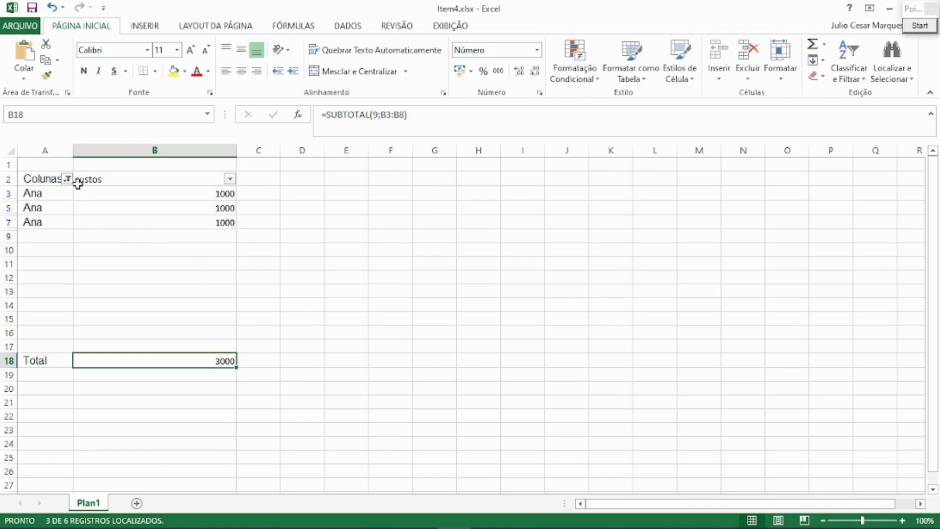
Select the whole sheet and search for the filtered person's name, stepping through its occurrences in column A.
click(890, 80)
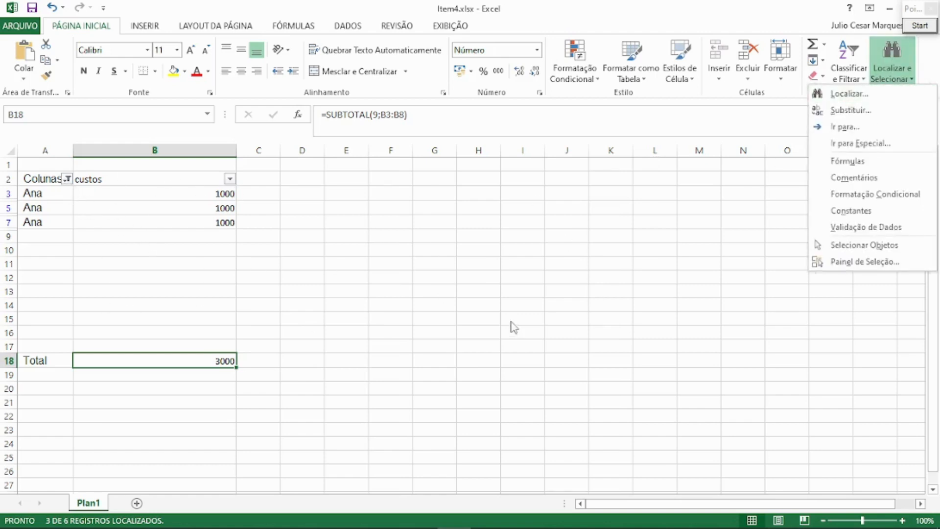
click(434, 301)
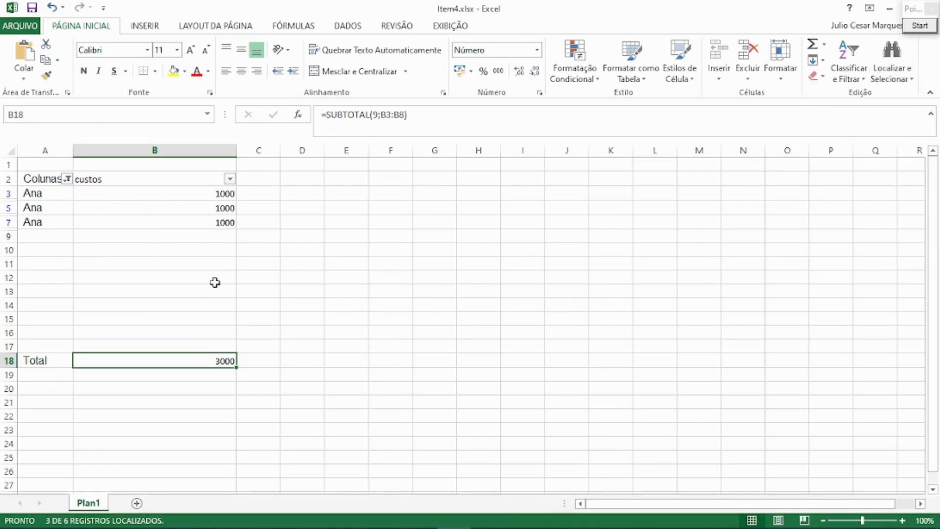
click(9, 151)
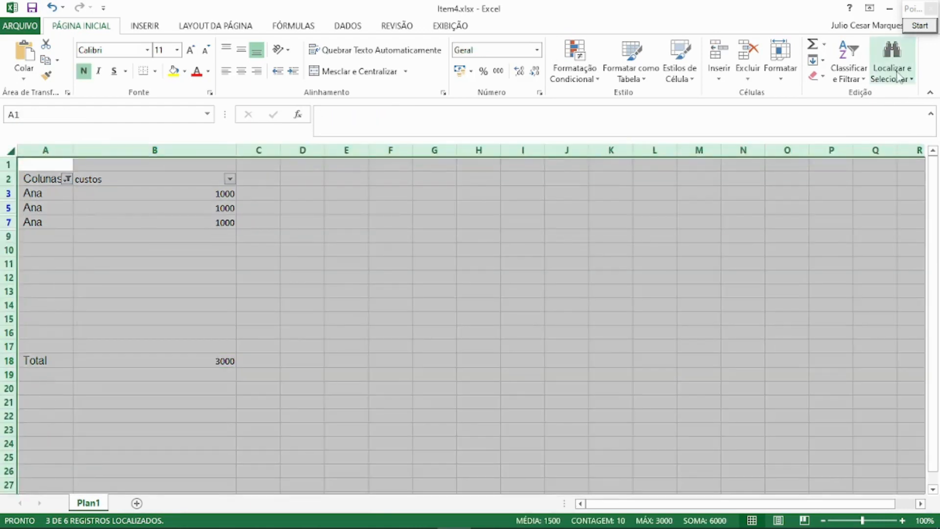
click(892, 54)
click(850, 94)
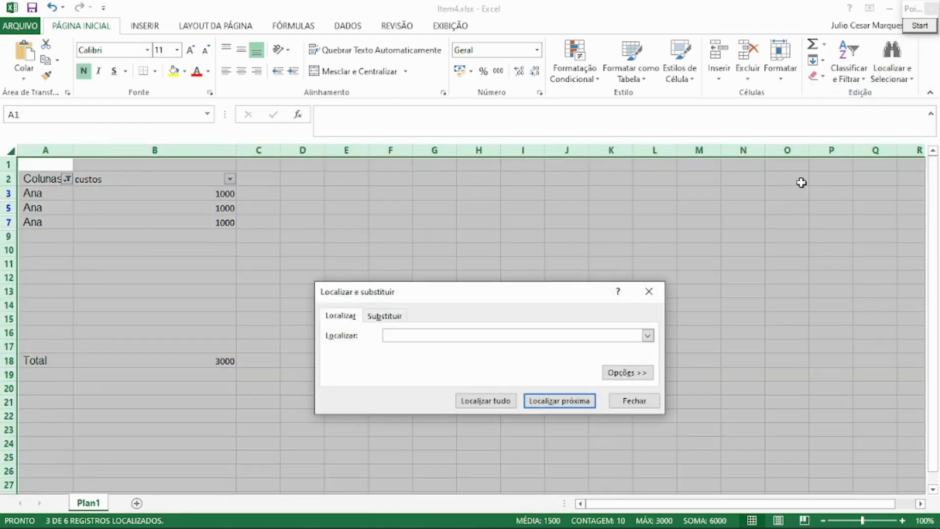
text(Ana)
key(Return)
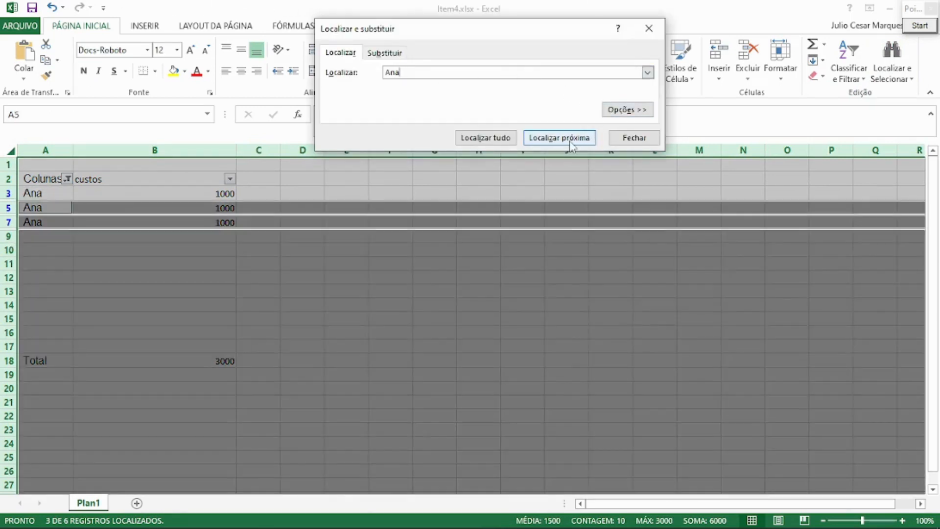
click(568, 140)
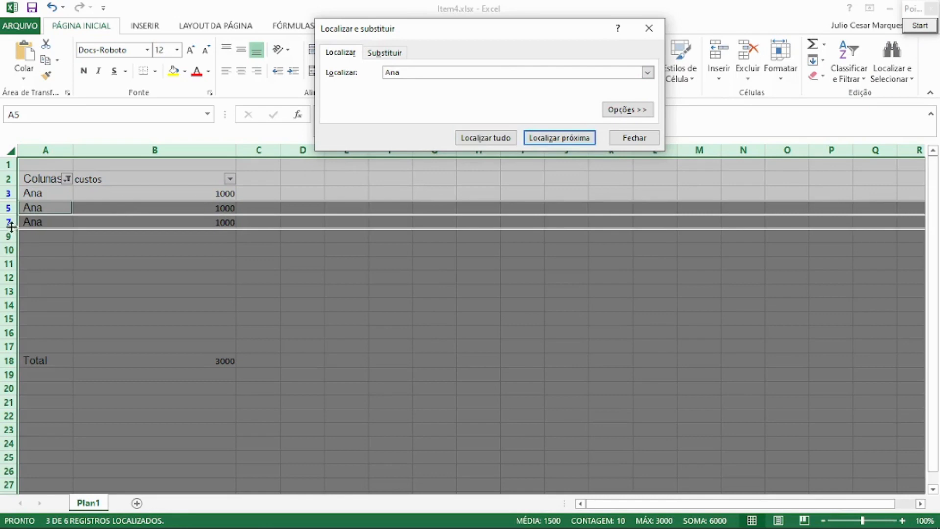
click(537, 140)
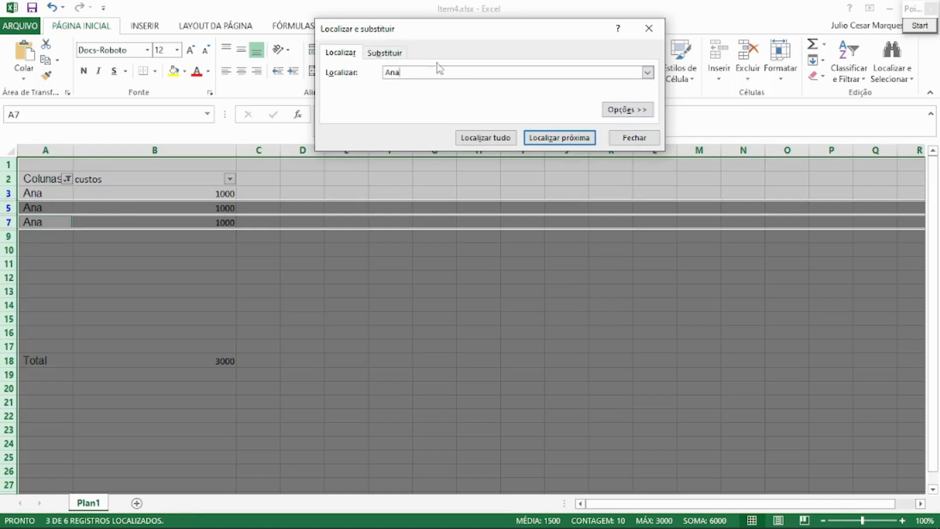
Replace all occurrences of the searched first name with another first name, then close Find and Replace and deselect the sheet.
click(389, 54)
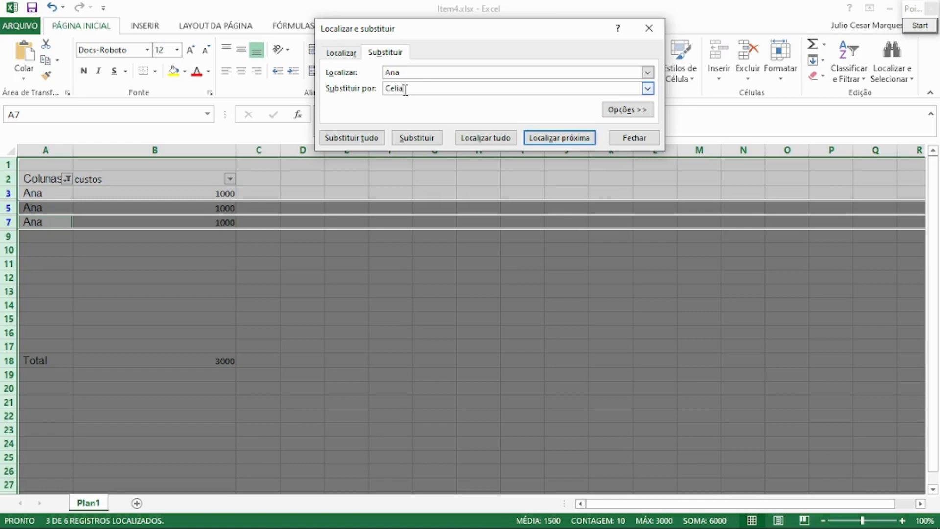
click(351, 138)
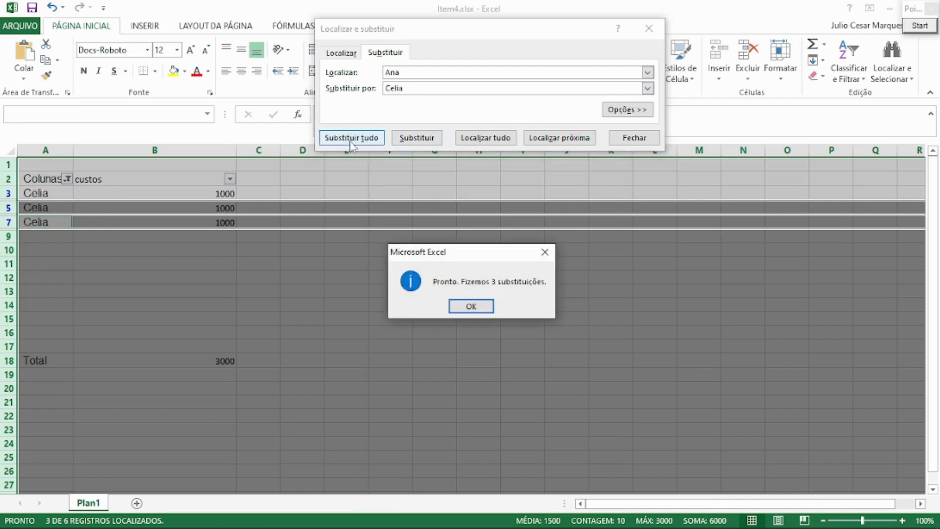
click(471, 306)
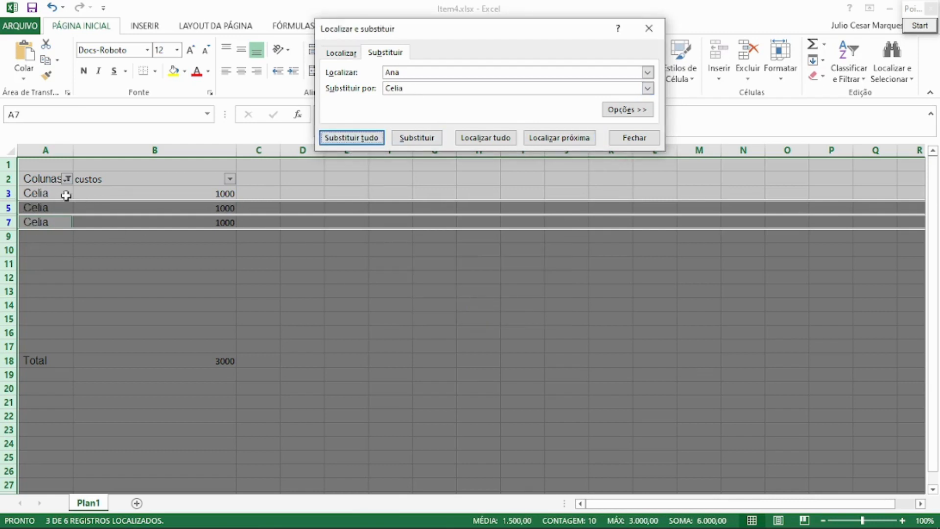
click(634, 139)
click(534, 265)
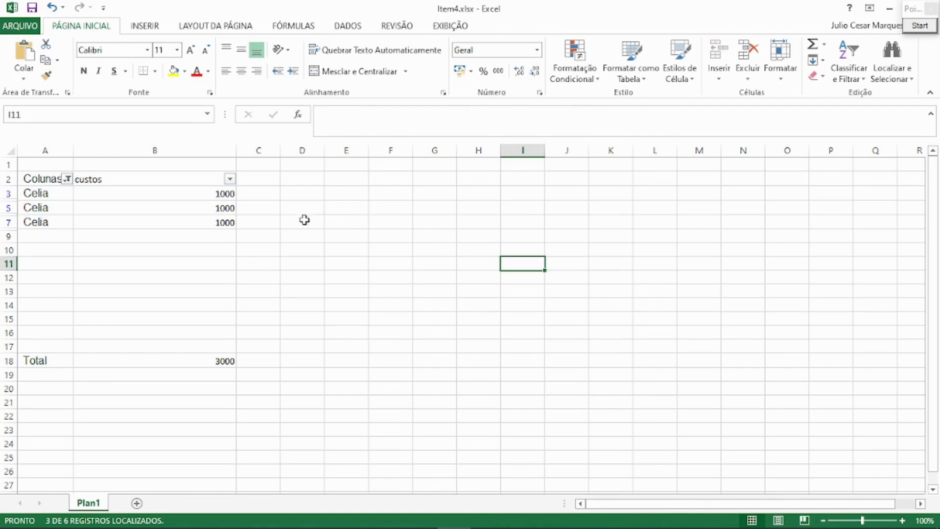
Start Pointofix screen annotation and outline cell B3, the column headers A to L and the row headers with red rectangles.
click(921, 25)
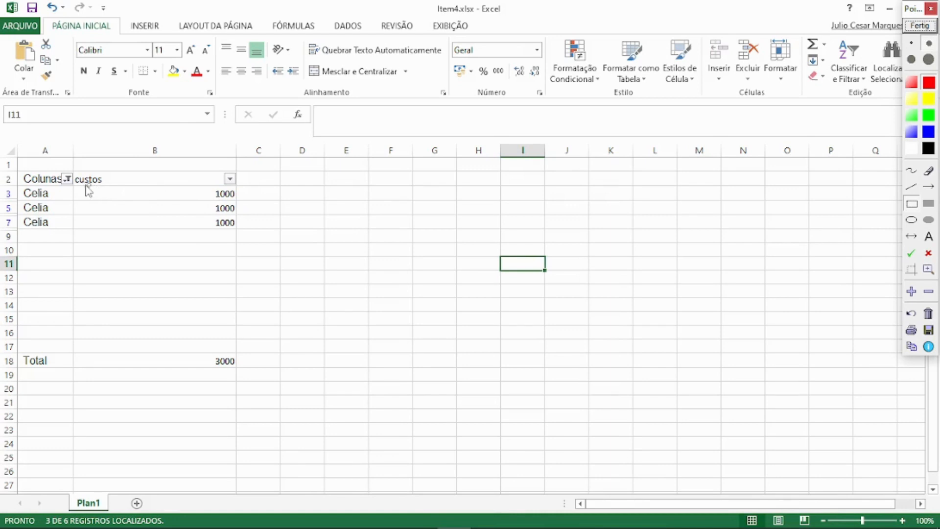
mouse_move(75, 186)
mouse_down()
mouse_move(76, 193)
mouse_move(236, 199)
mouse_move(237, 207)
mouse_up()
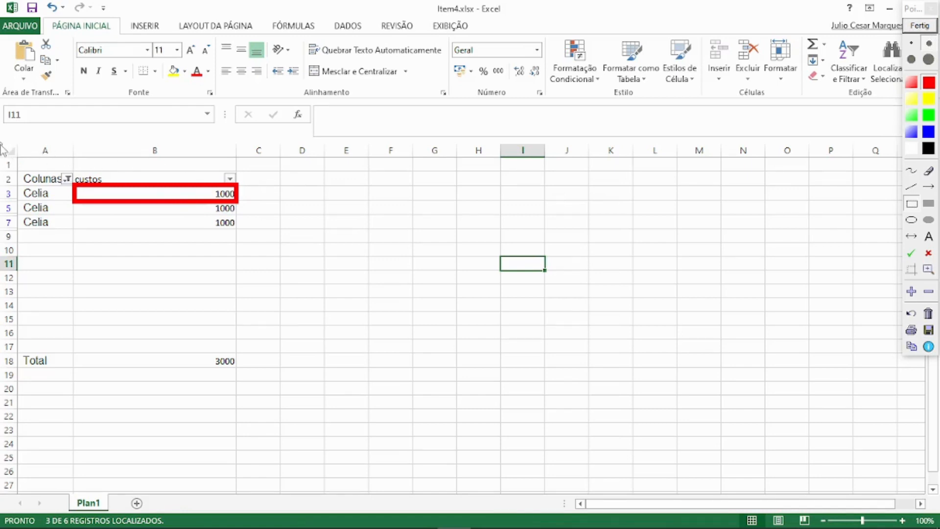
mouse_move(2, 147)
mouse_down()
mouse_move(300, 172)
mouse_move(613, 151)
mouse_move(664, 159)
mouse_up()
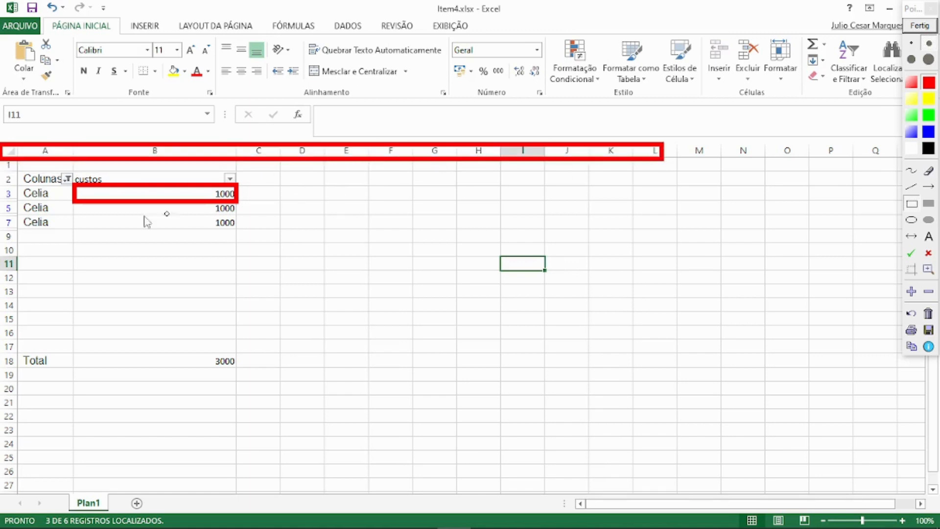
drag(3, 164, 20, 334)
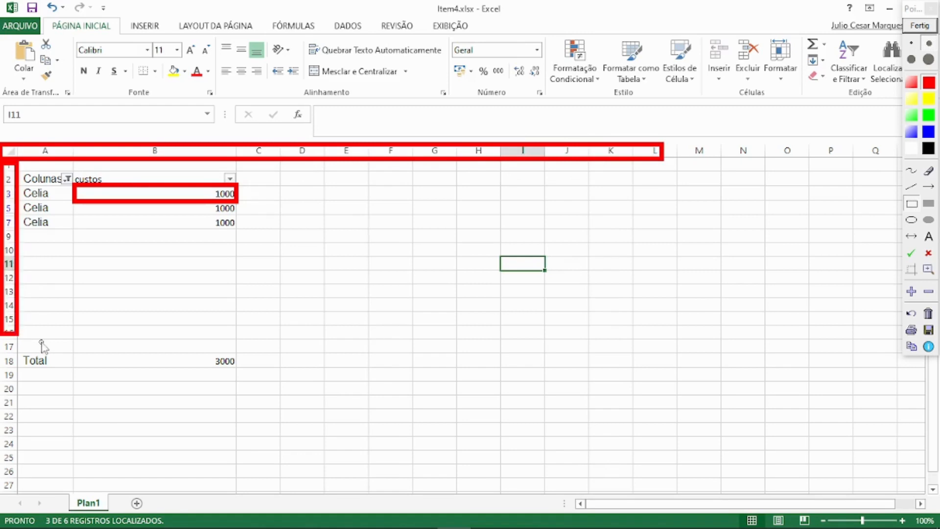
Draw two yellow arrows pointing at cell B3, one along its row and one down its column.
click(929, 188)
click(928, 101)
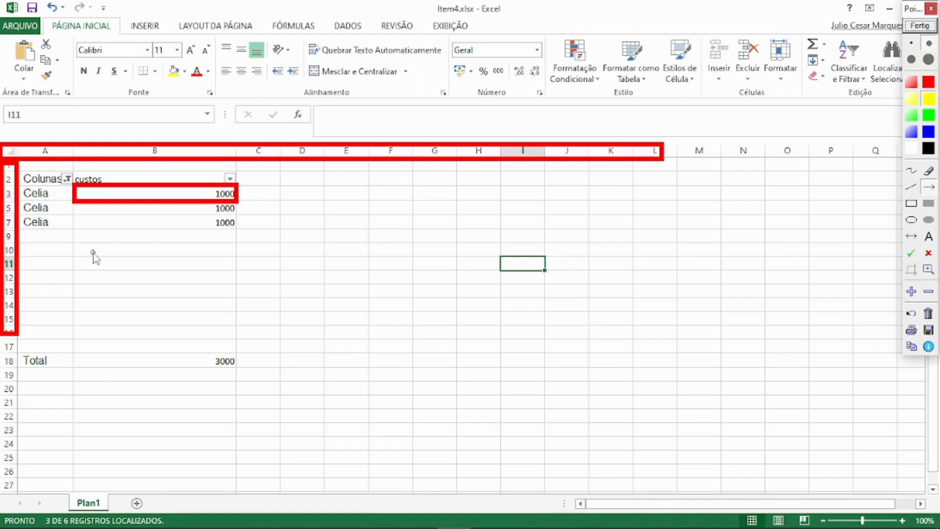
drag(23, 194, 68, 195)
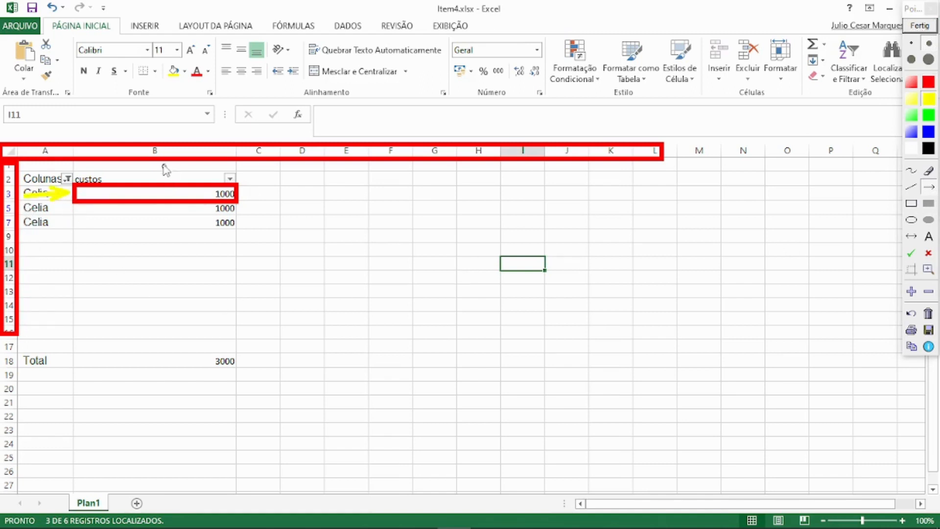
drag(159, 163, 156, 186)
Outline cell I11, the ribbon and the row of ribbon tabs with yellow rectangles, then end the annotation mode.
click(912, 204)
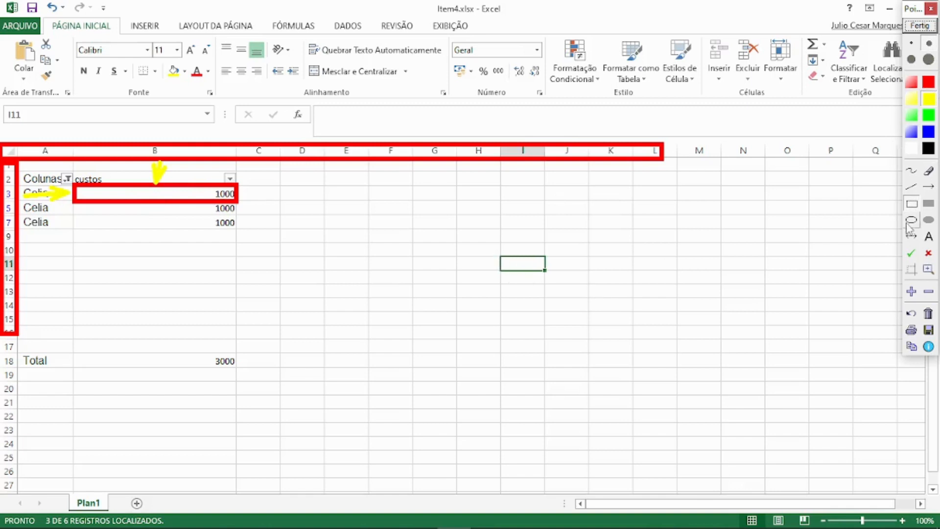
mouse_move(499, 252)
mouse_down()
mouse_move(523, 275)
mouse_move(547, 275)
mouse_move(545, 264)
mouse_up()
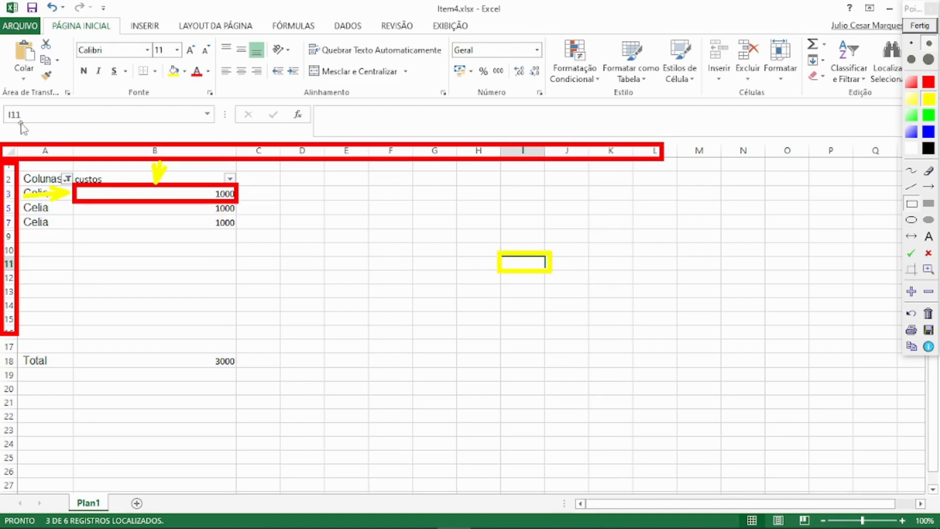
click(915, 203)
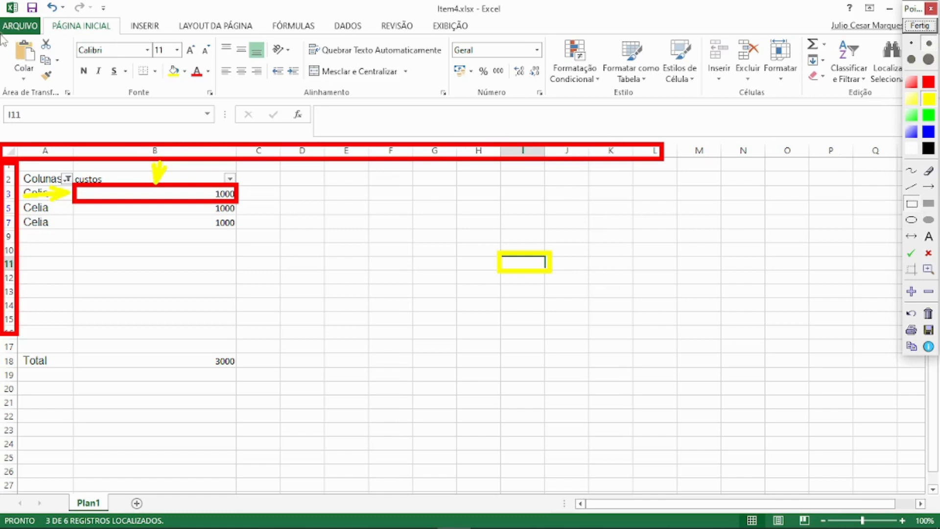
mouse_move(1, 34)
mouse_down()
mouse_move(211, 99)
mouse_move(707, 74)
mouse_move(930, 102)
mouse_up()
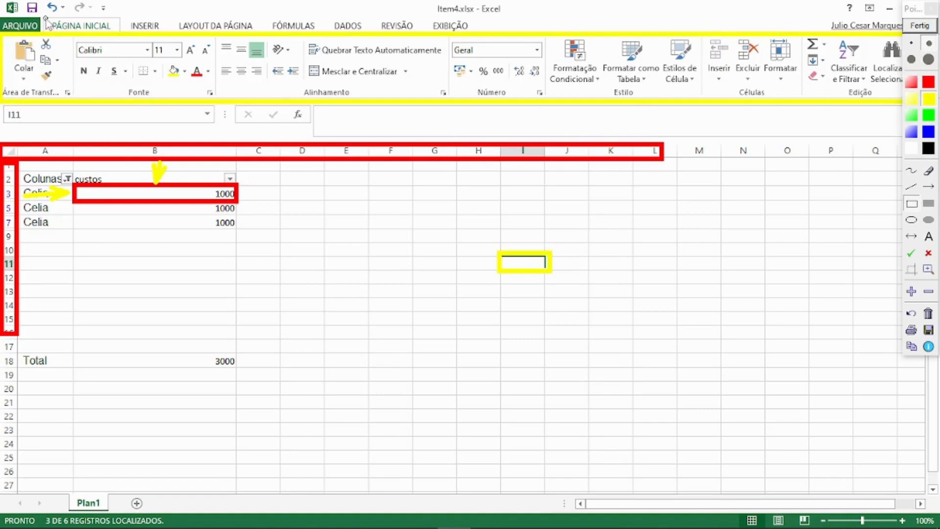
drag(45, 18, 475, 33)
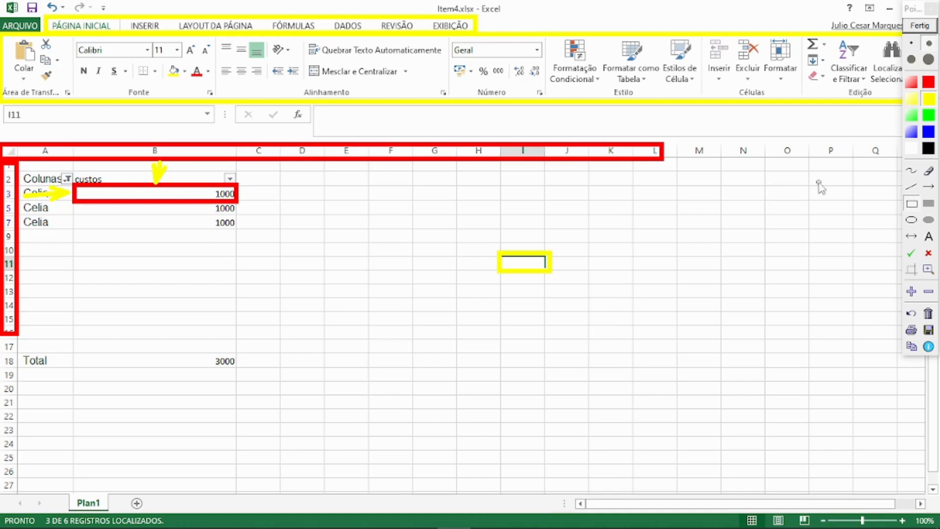
click(920, 26)
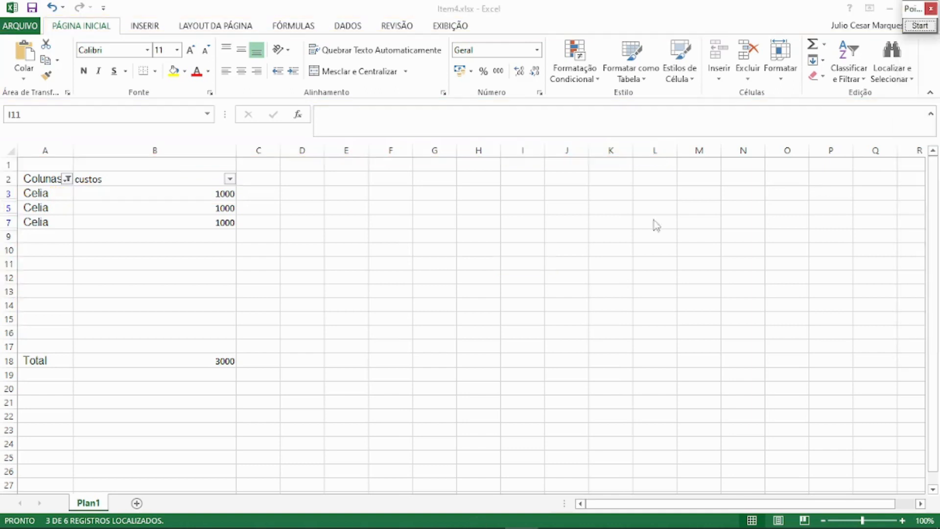